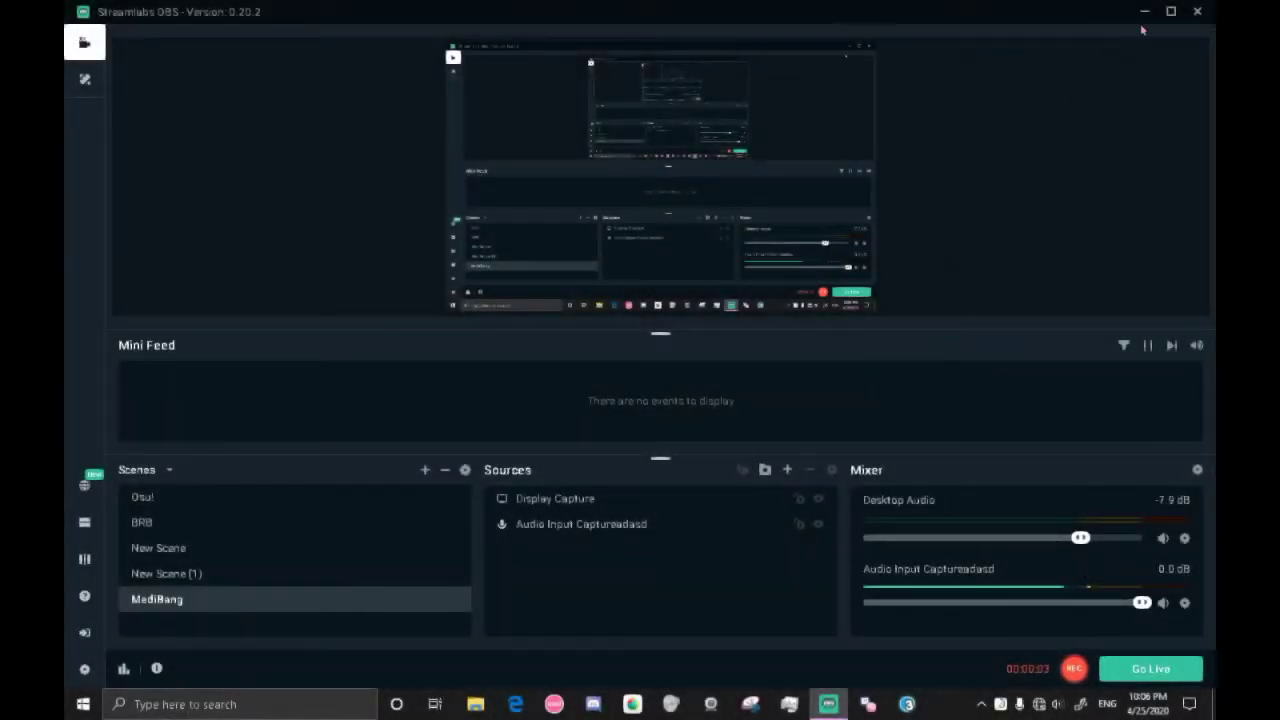
# Minimize Streamlabs OBS so the Windows desktop shows while the app keeps running
pyautogui.click(1145, 13)
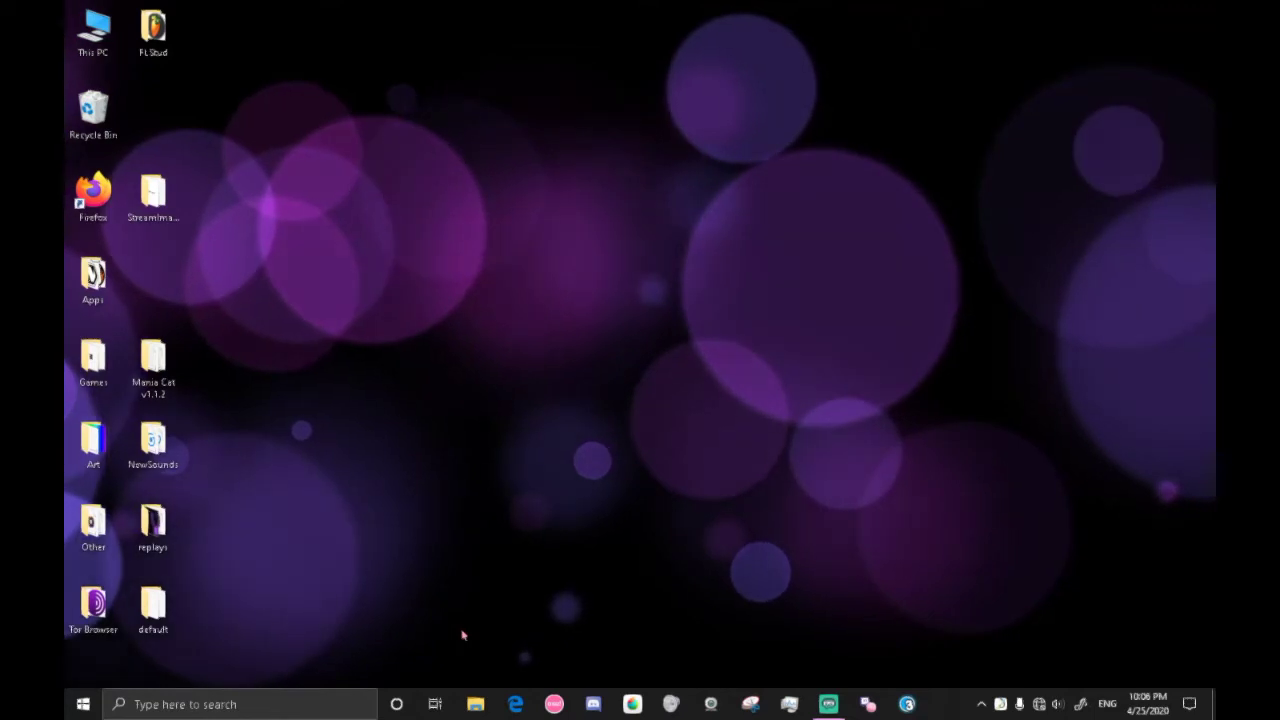
# Open File Explorer and unpin the osu! folder from Quick access
pyautogui.click(475, 704)
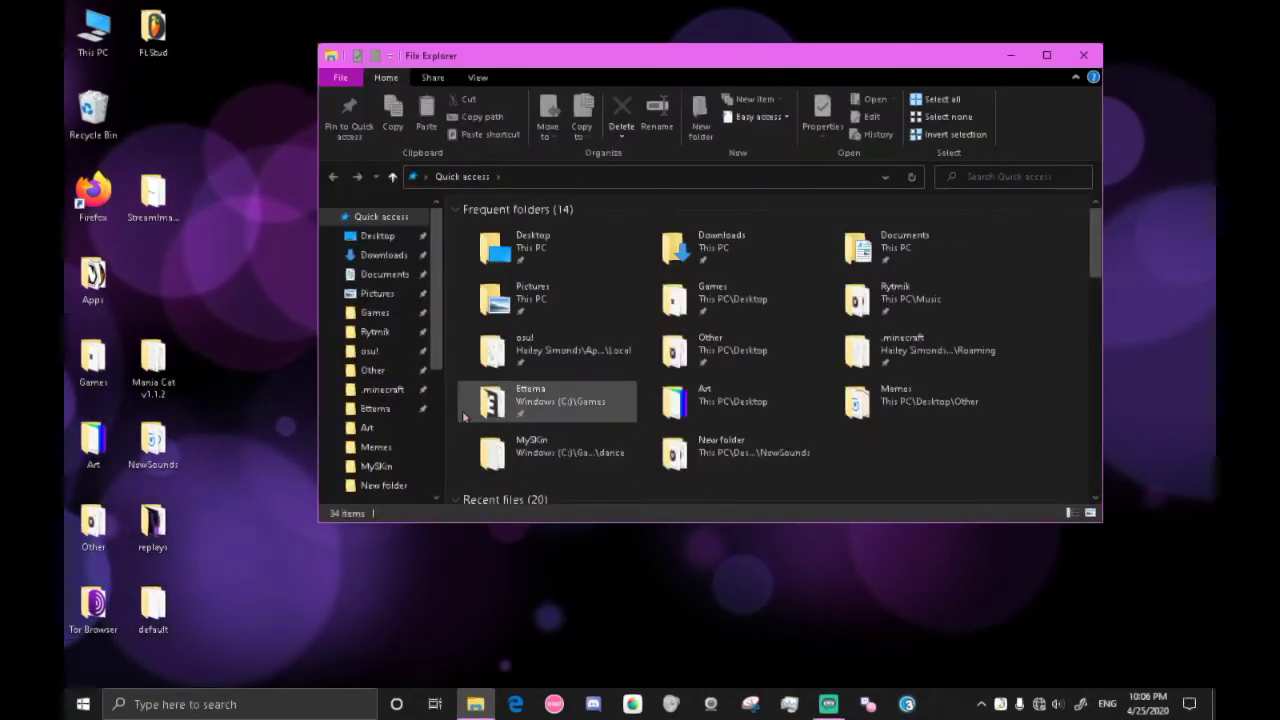
pyautogui.rightClick(415, 358)
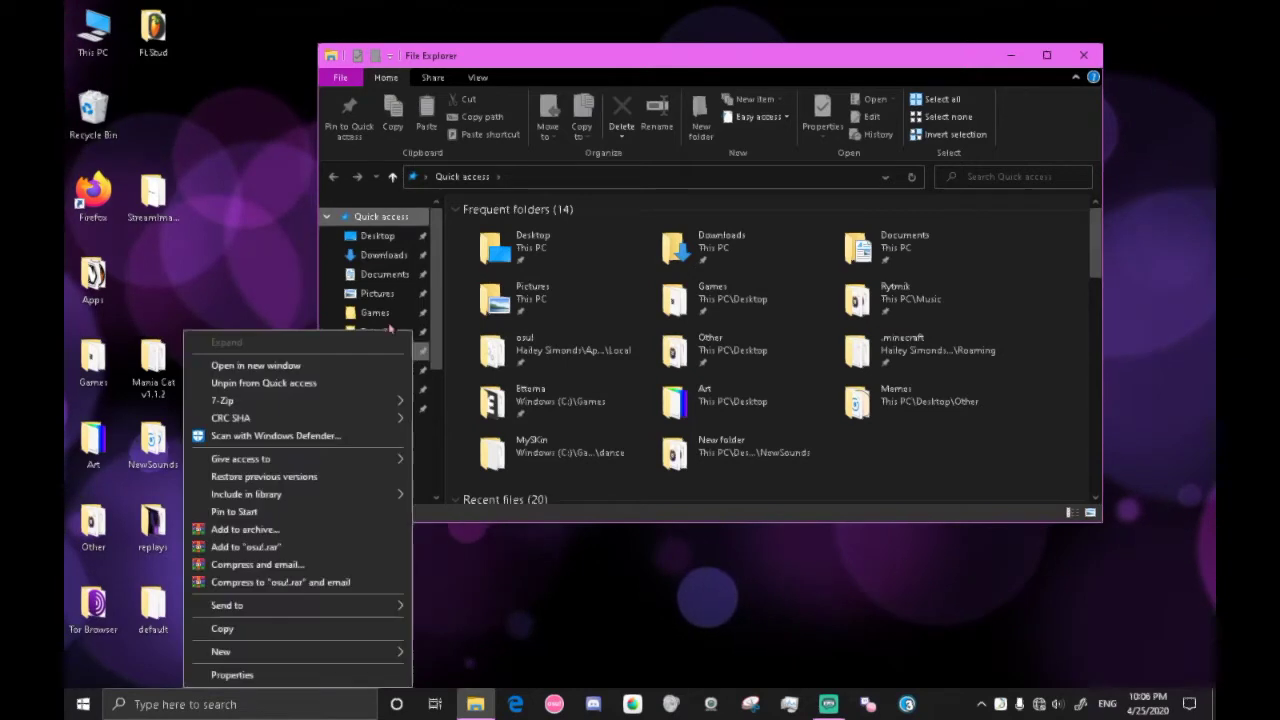
pyautogui.click(308, 390)
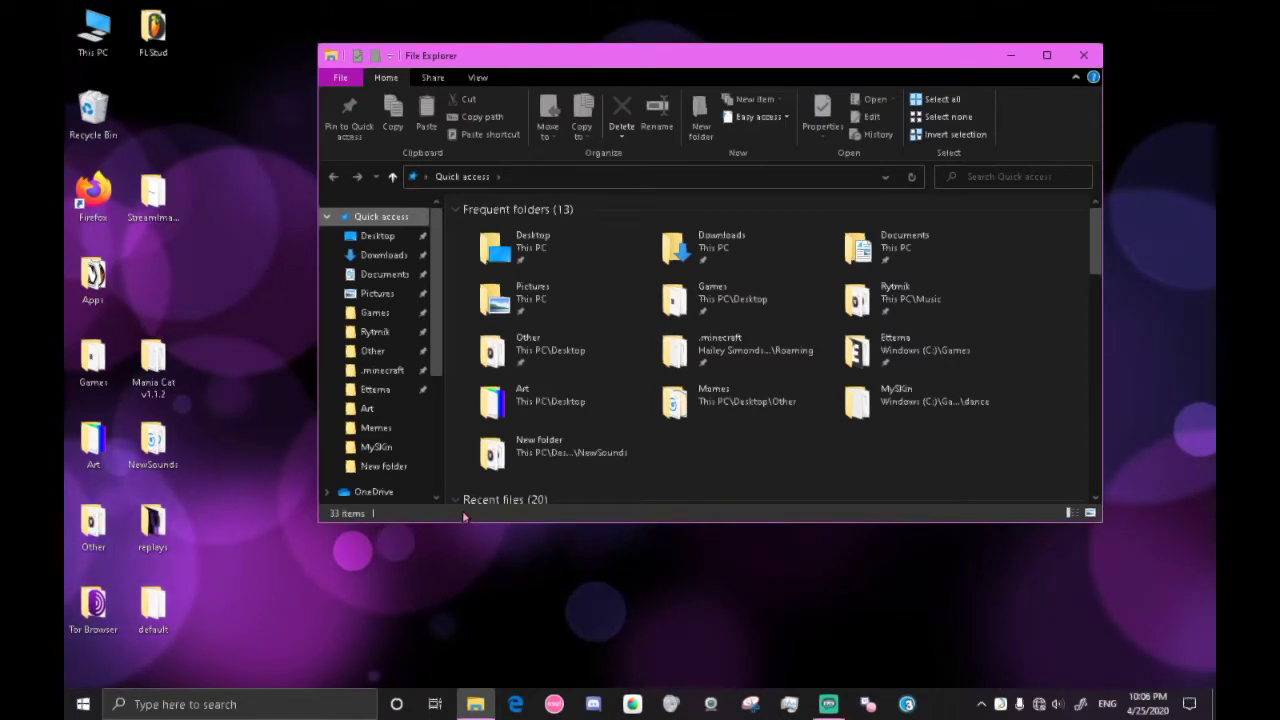
# In osu!'s Skin settings, check the current skin and open its empty Skins\User folder
pyautogui.click(556, 704)
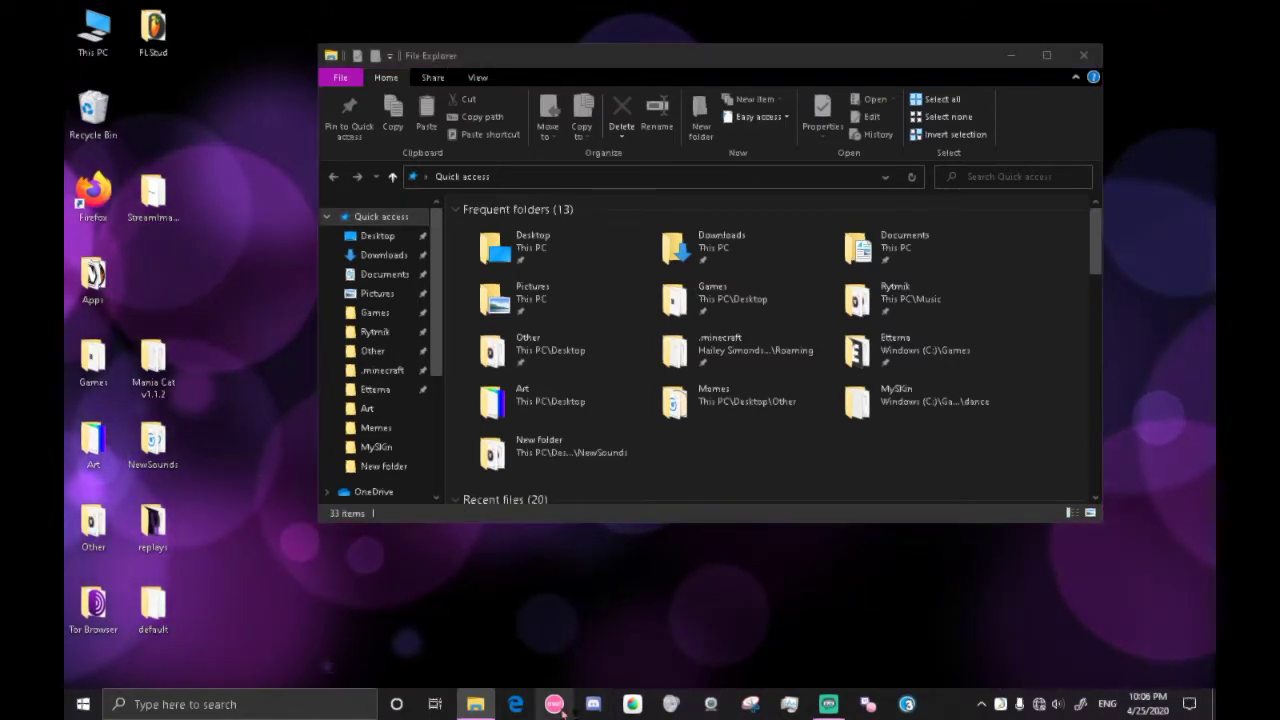
pyautogui.scroll(-5, 480, 423)
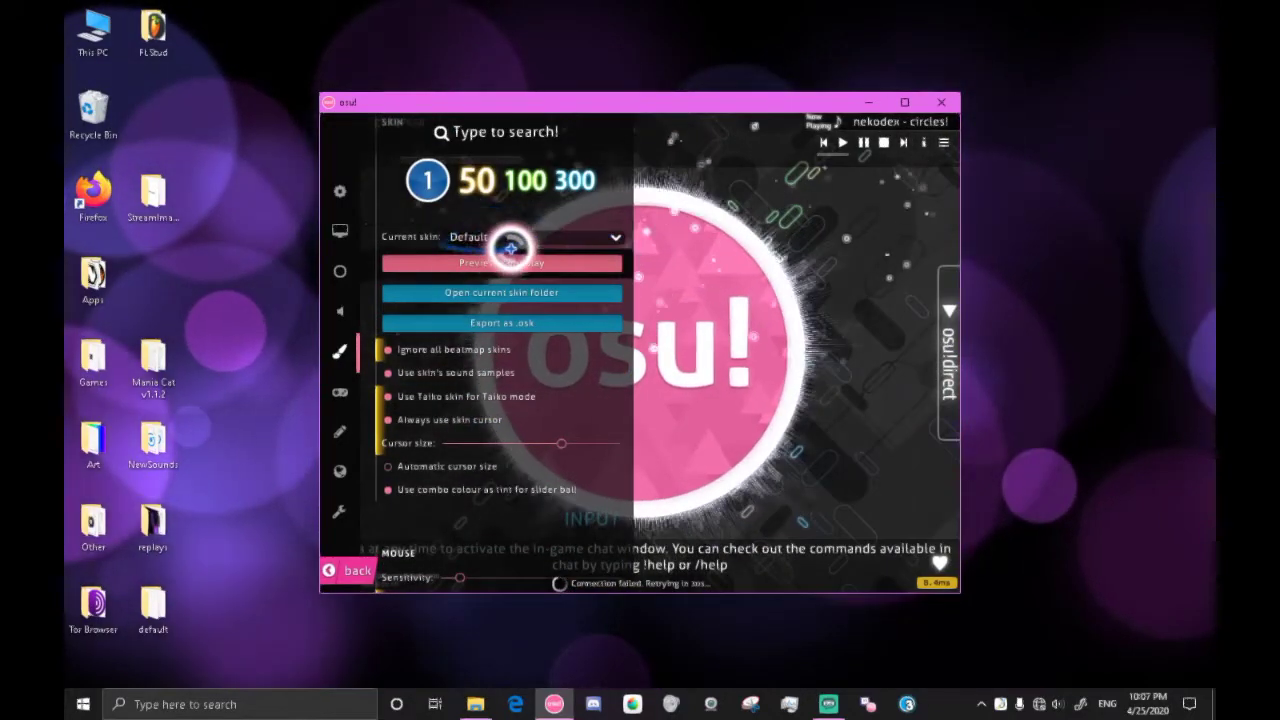
pyautogui.click(535, 238)
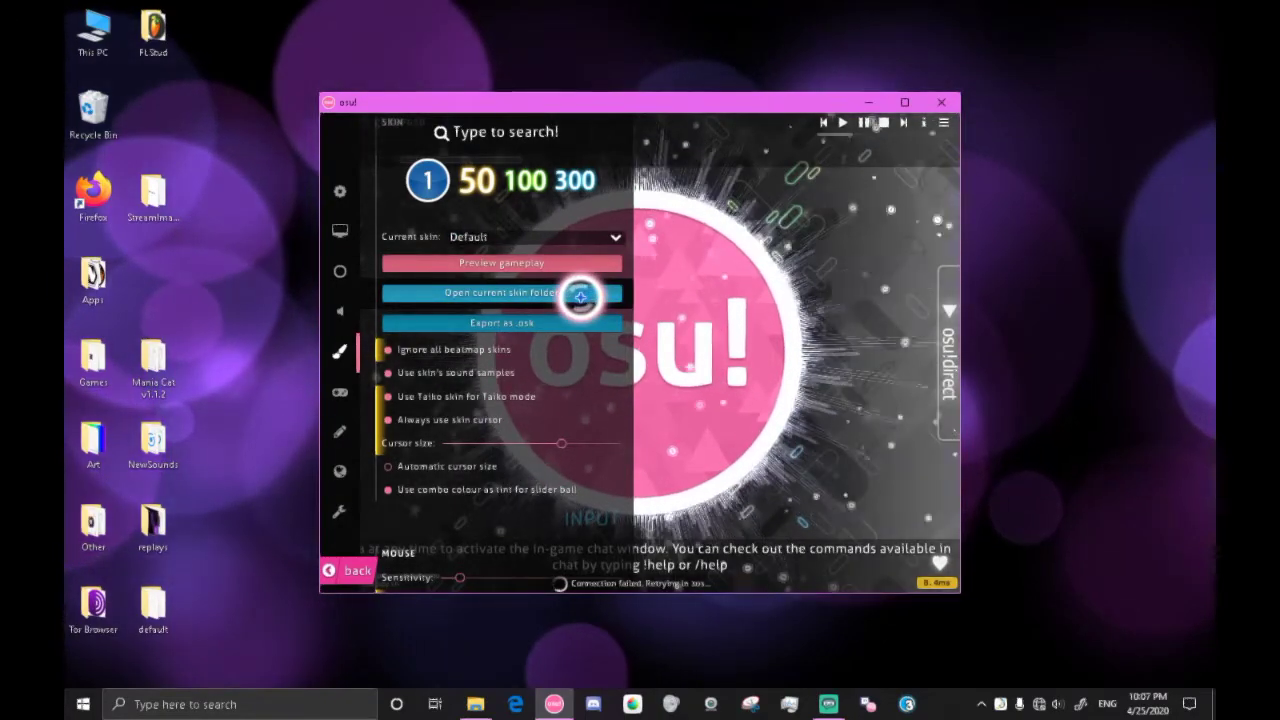
pyautogui.click(580, 292)
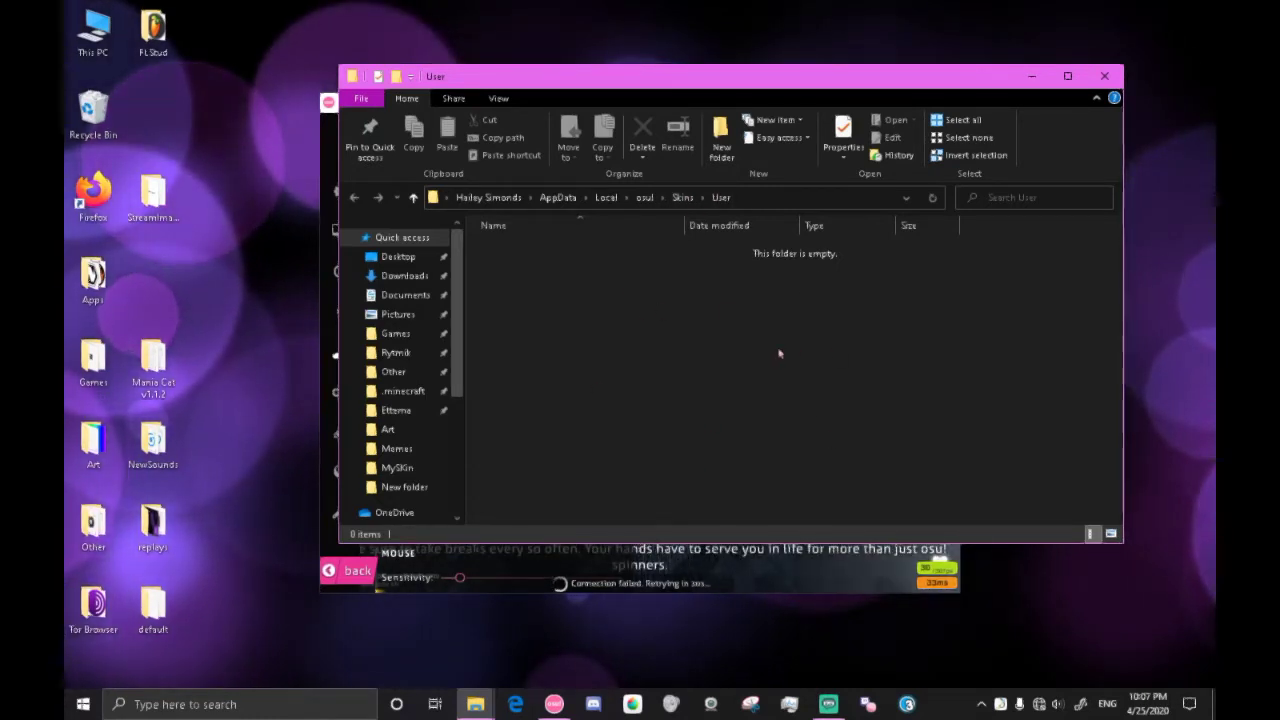
# Go up to AppData\Local and drag the osu! folder onto Quick access to pin it
pyautogui.click(684, 198)
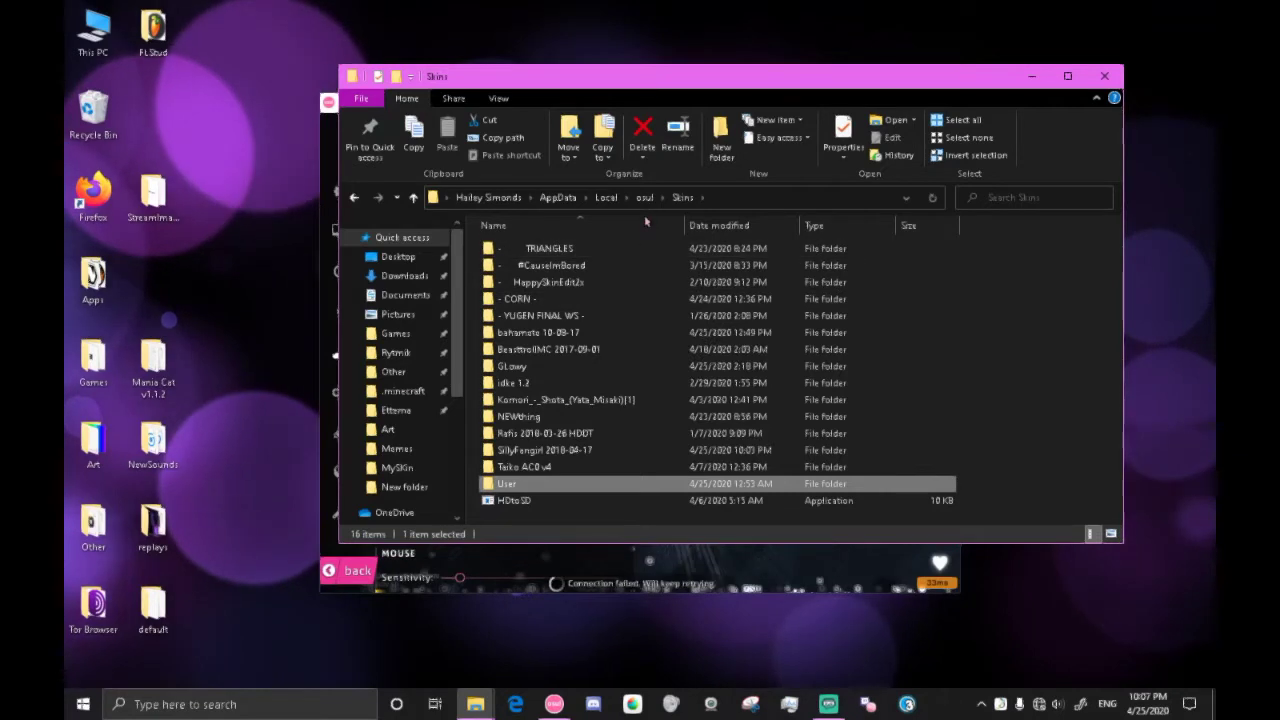
pyautogui.click(604, 198)
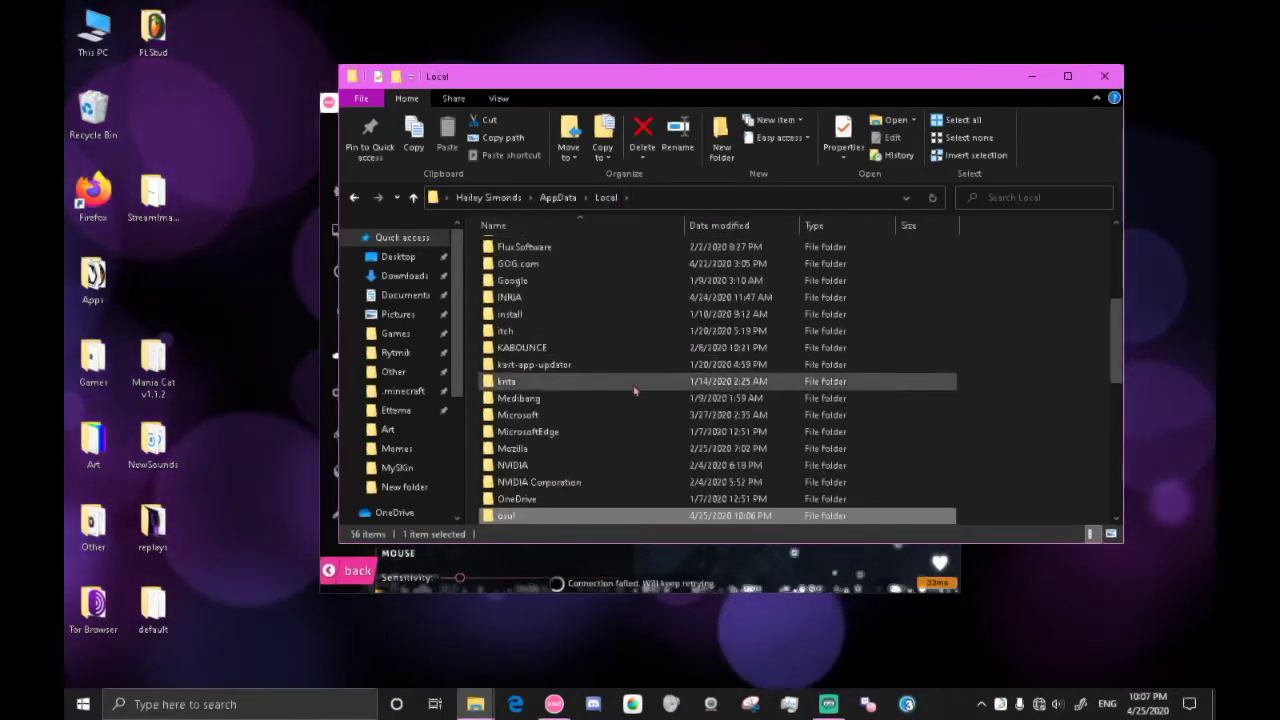
pyautogui.scroll(-1, 560, 460)
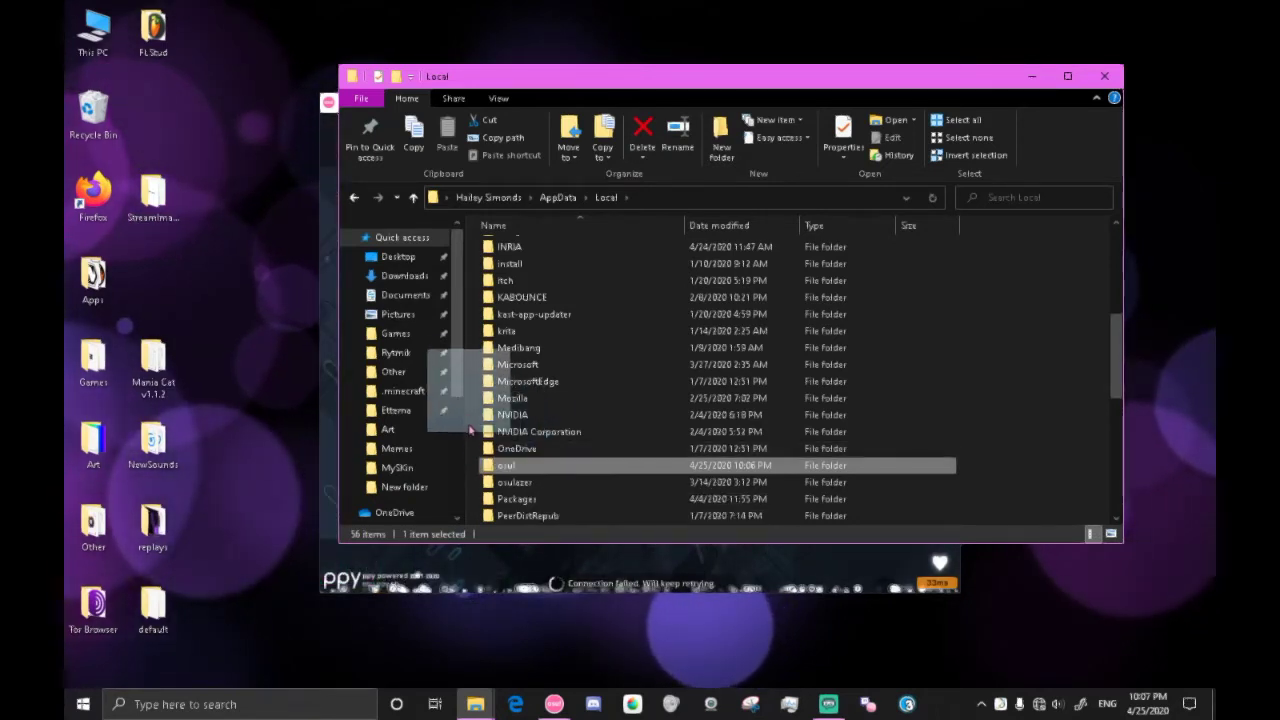
pyautogui.moveTo(470, 430); pyautogui.dragTo(417, 330)
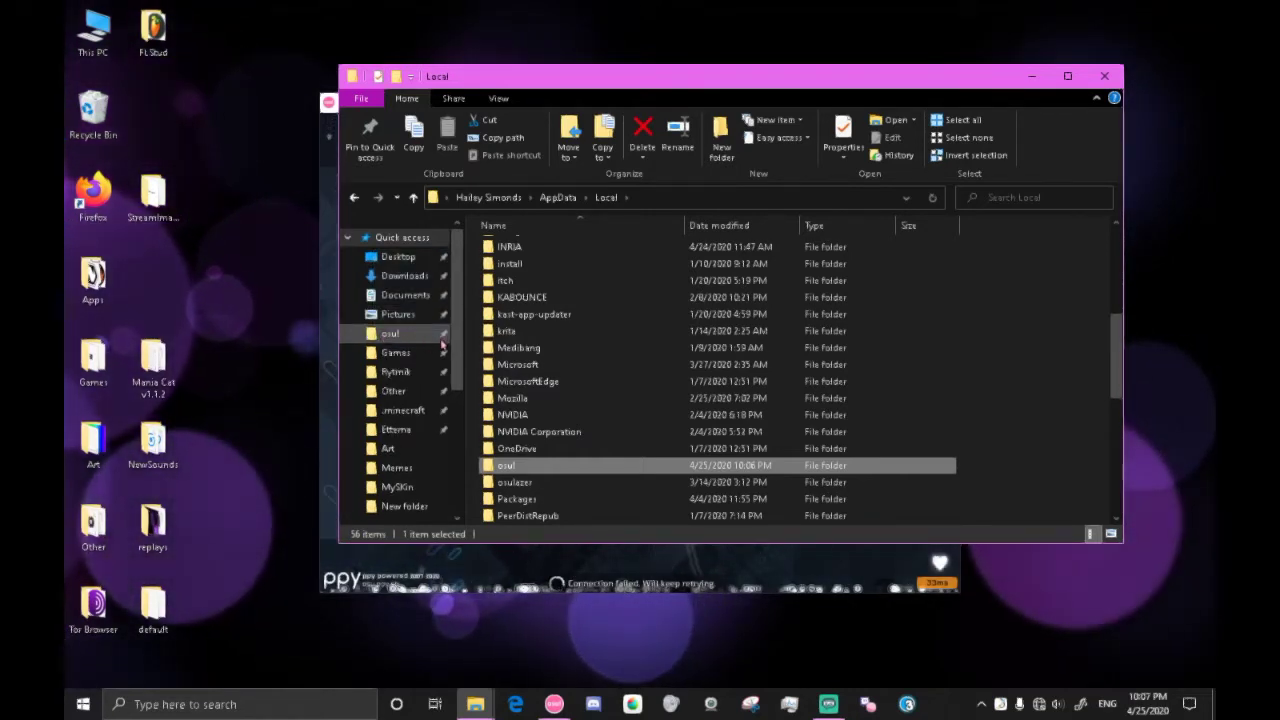
# Open the pinned osu! folder and scroll through the game's files
pyautogui.click(380, 335)
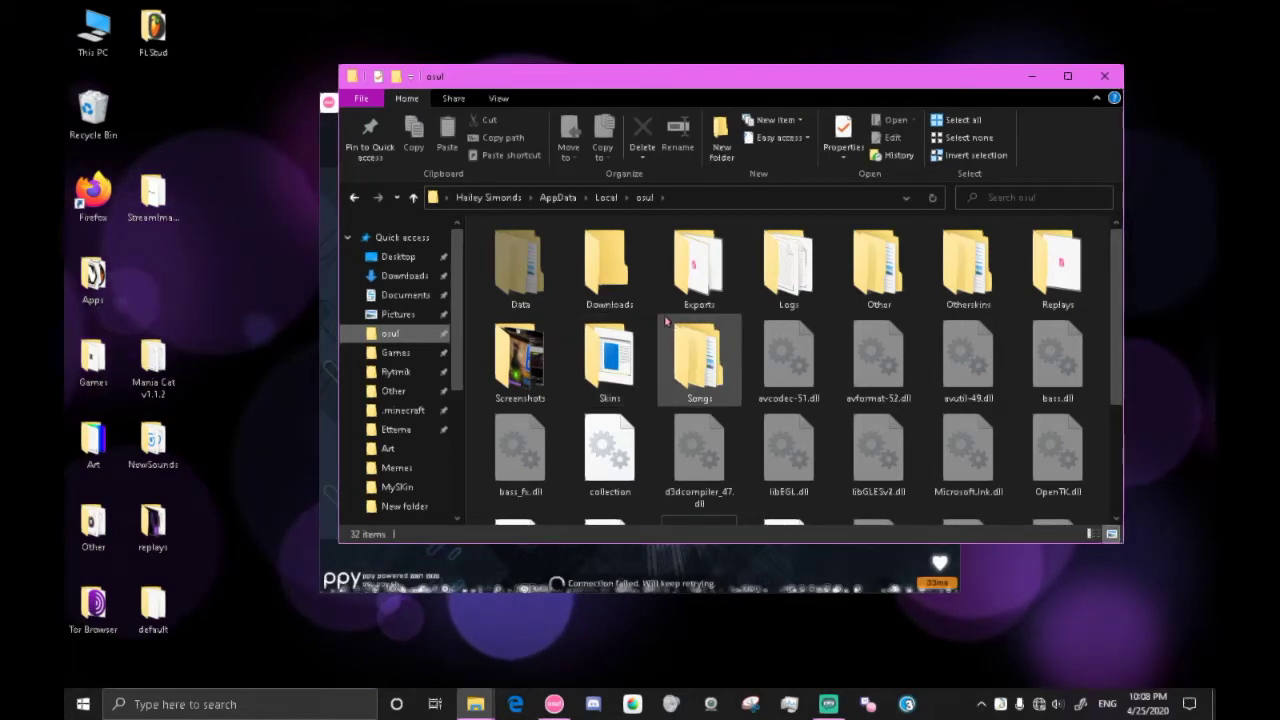
pyautogui.scroll(-2, 627, 382)
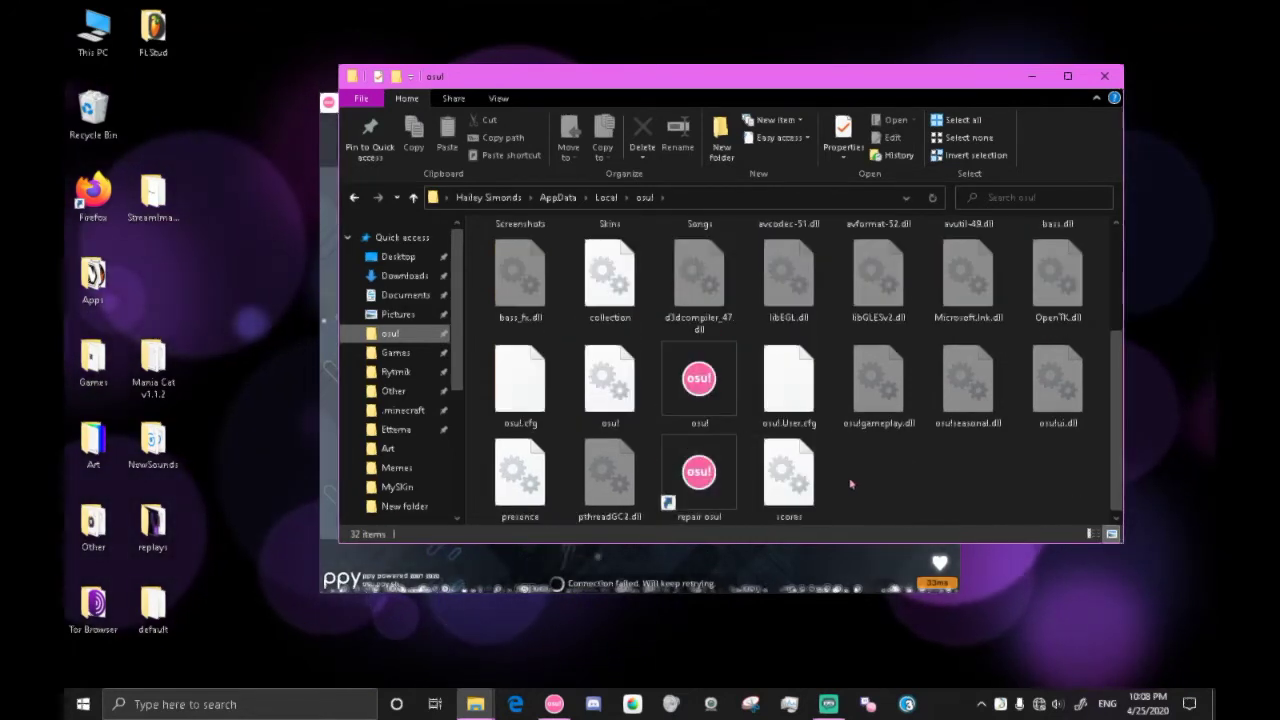
pyautogui.scroll(2, 849, 484)
pyautogui.scroll(-2, 798, 463)
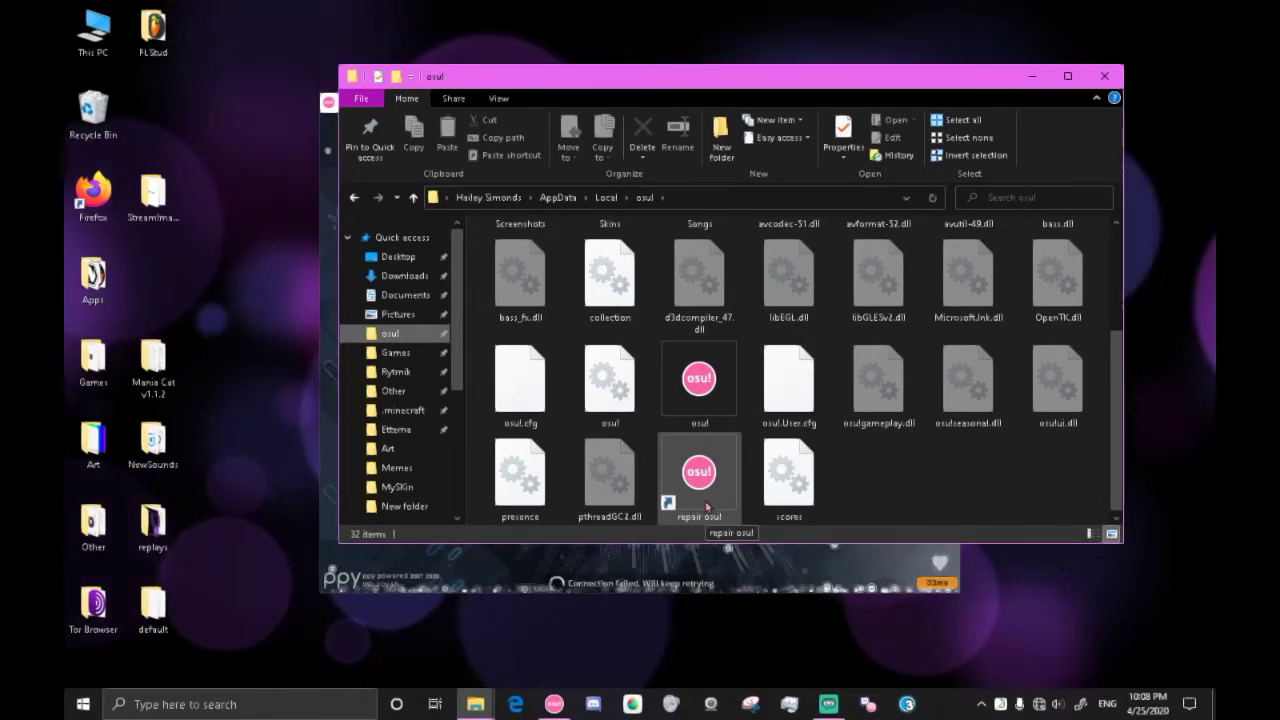
pyautogui.scroll(2, 706, 507)
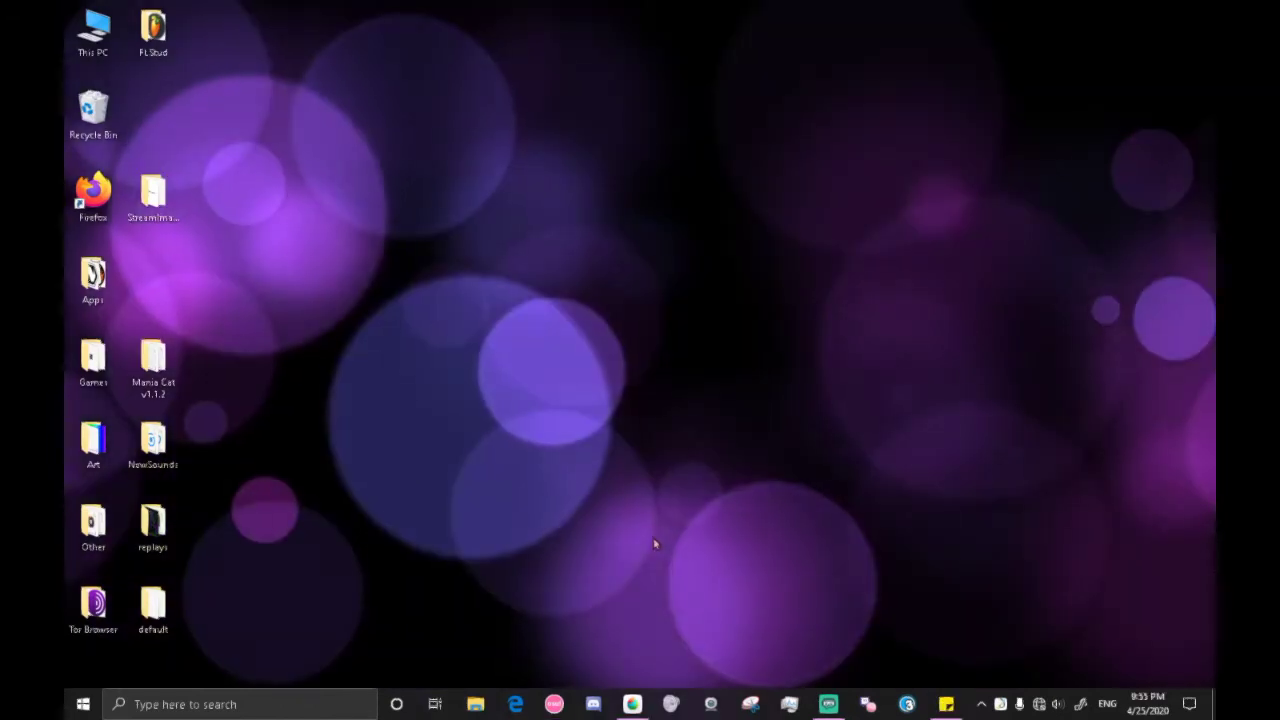
# Switch to MediBang Paint Pro and create a new 128 × 128 pixel canvas
pyautogui.click(632, 704)
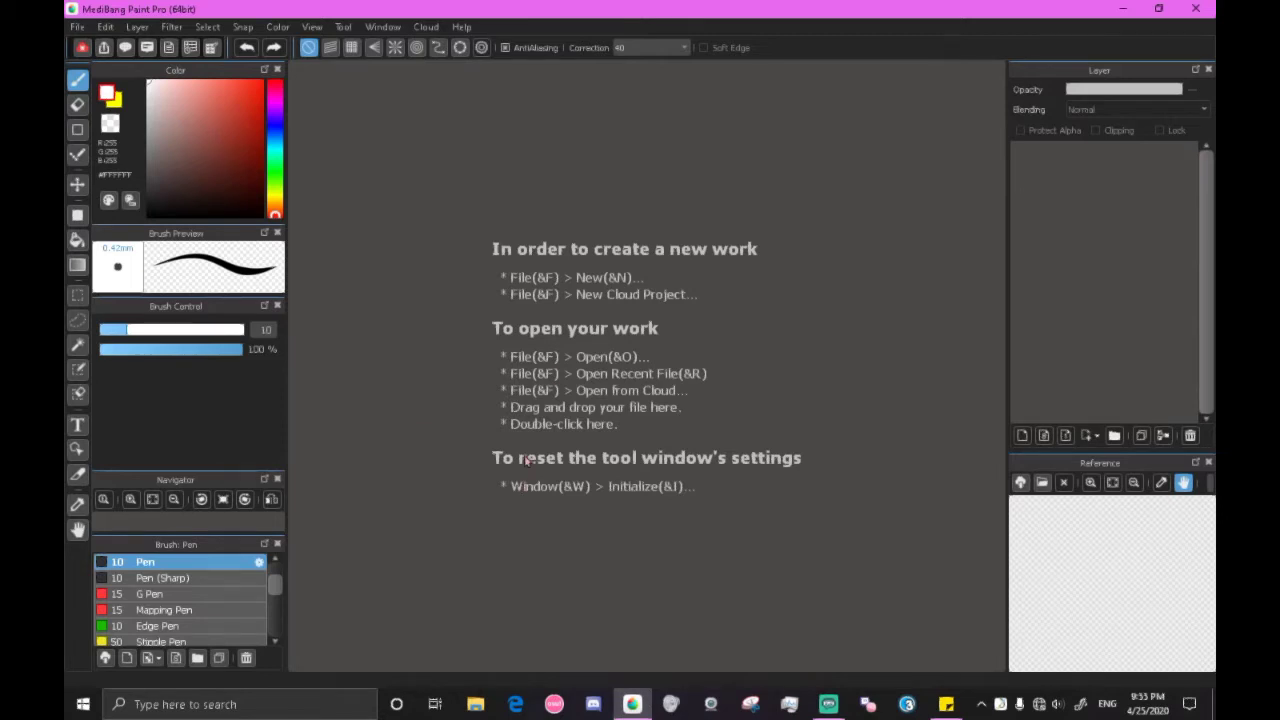
pyautogui.click(76, 27)
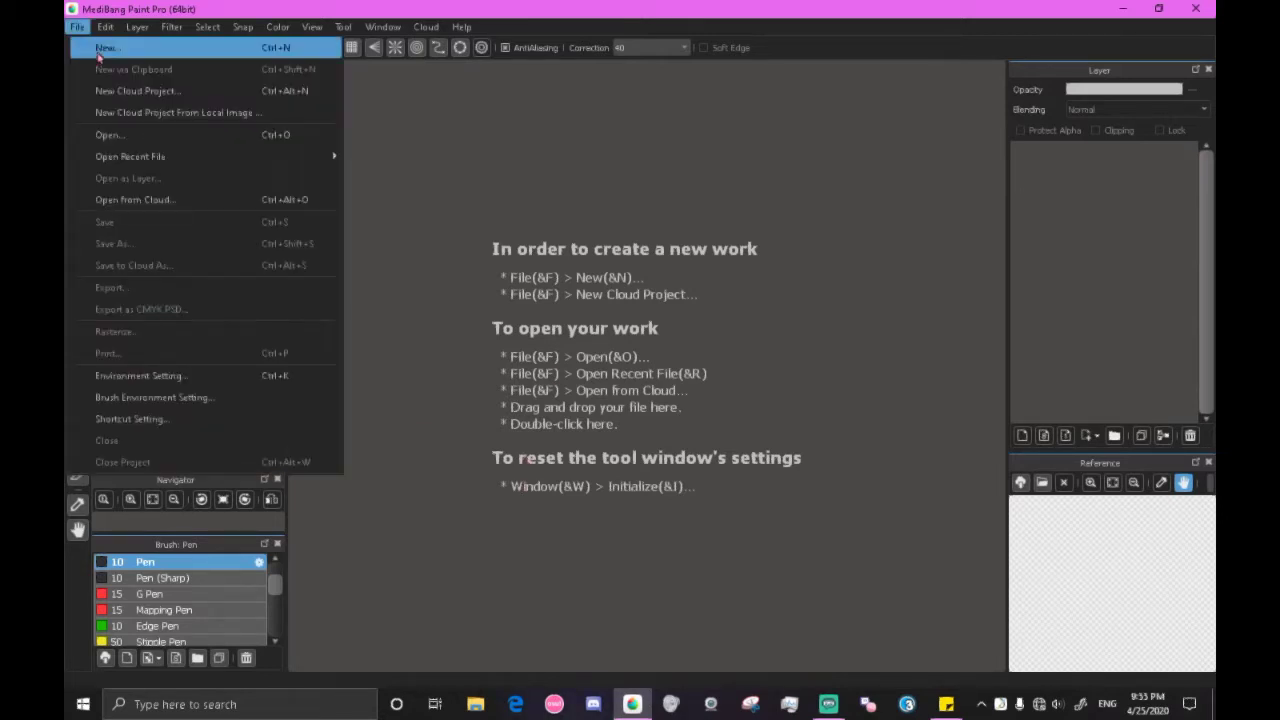
pyautogui.click(100, 48)
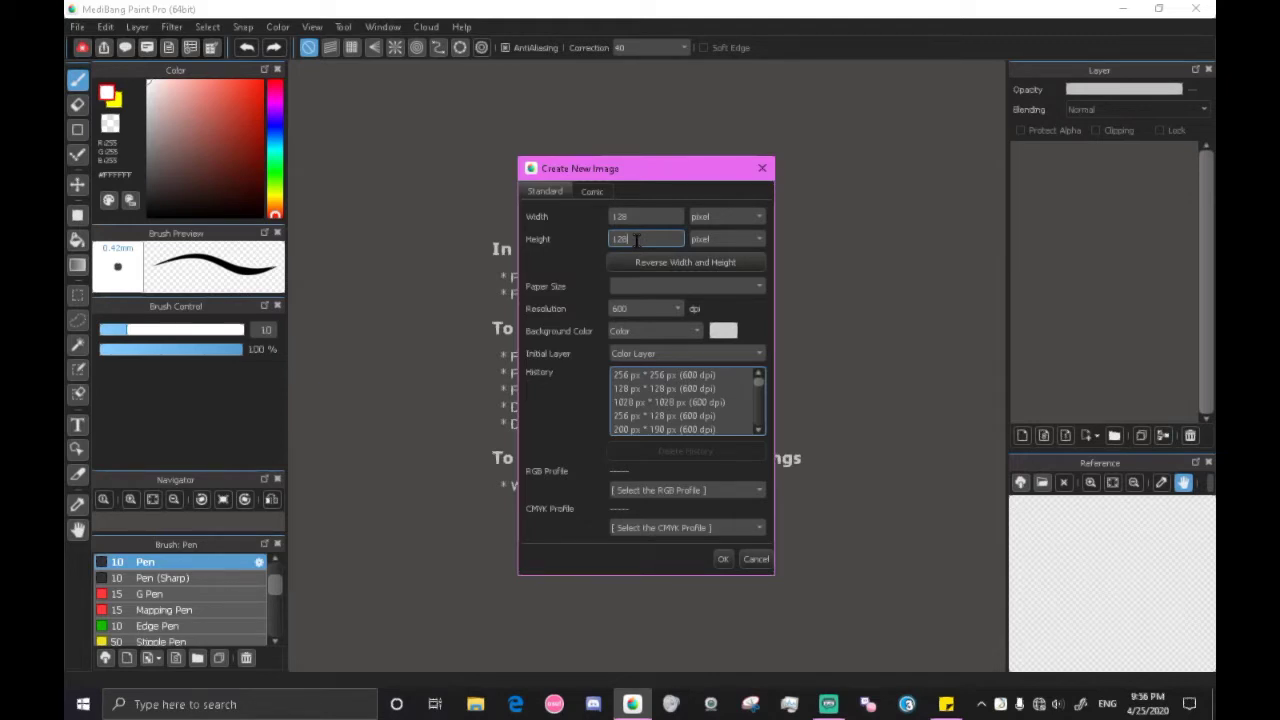
pyautogui.press('Return')
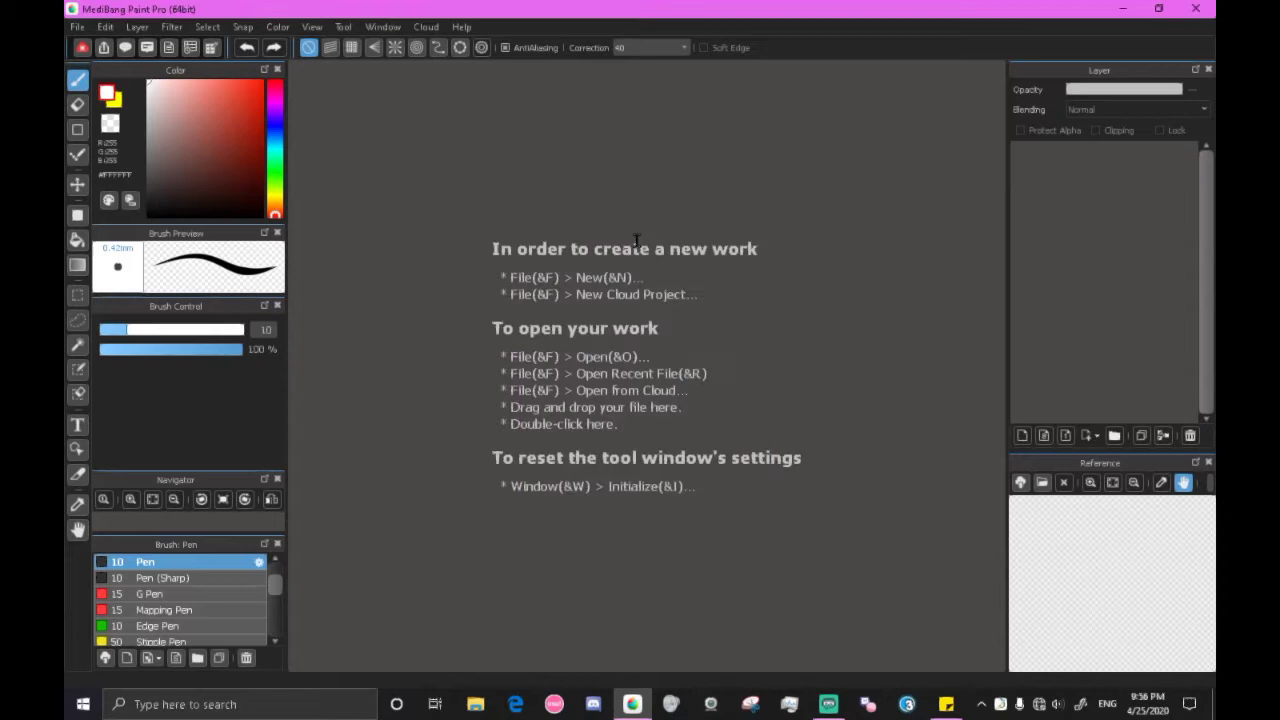
# Change the canvas background colour from light grey to black through View > Background Color
pyautogui.scroll(4, 629, 337)
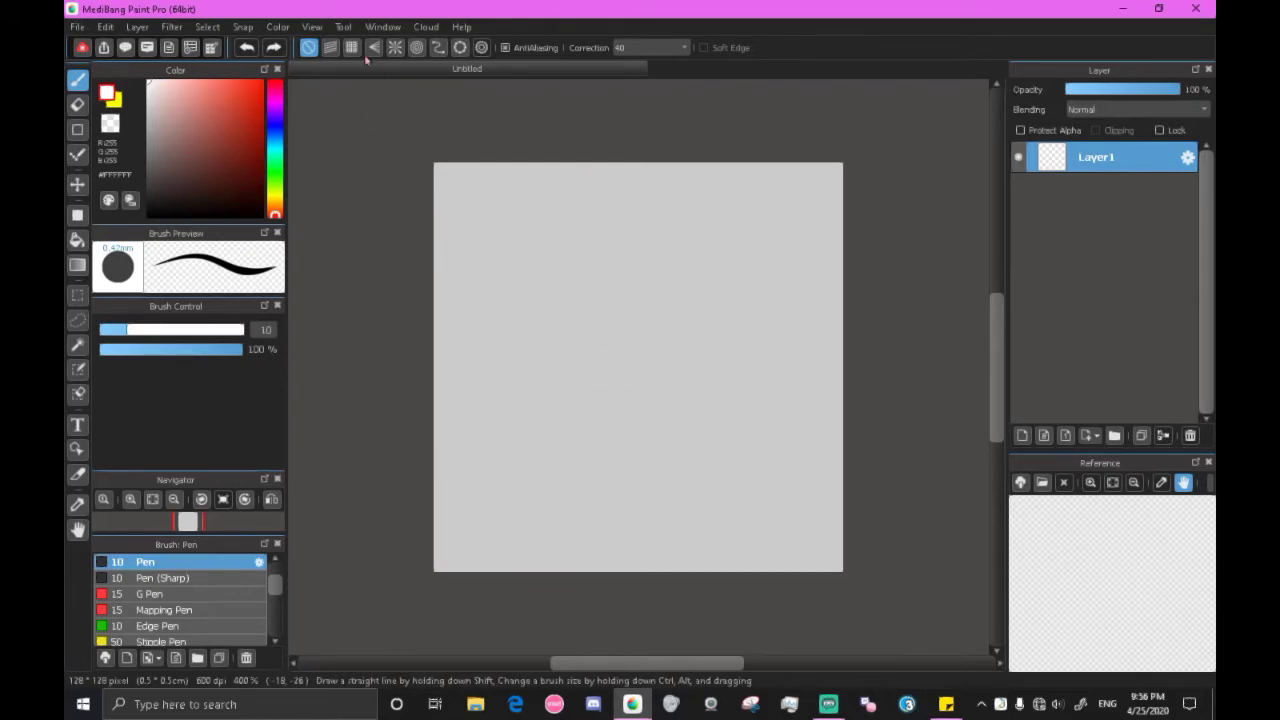
pyautogui.click(312, 26)
pyautogui.click(421, 488)
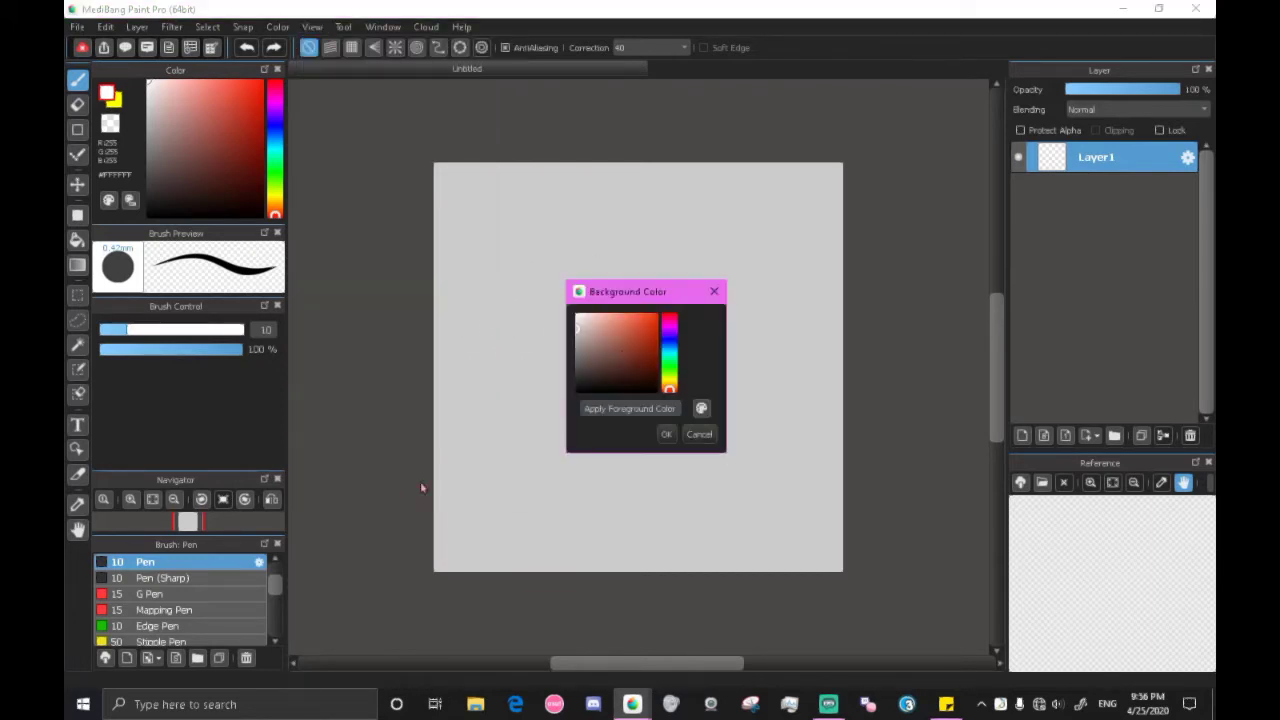
pyautogui.click(579, 373)
pyautogui.click(666, 434)
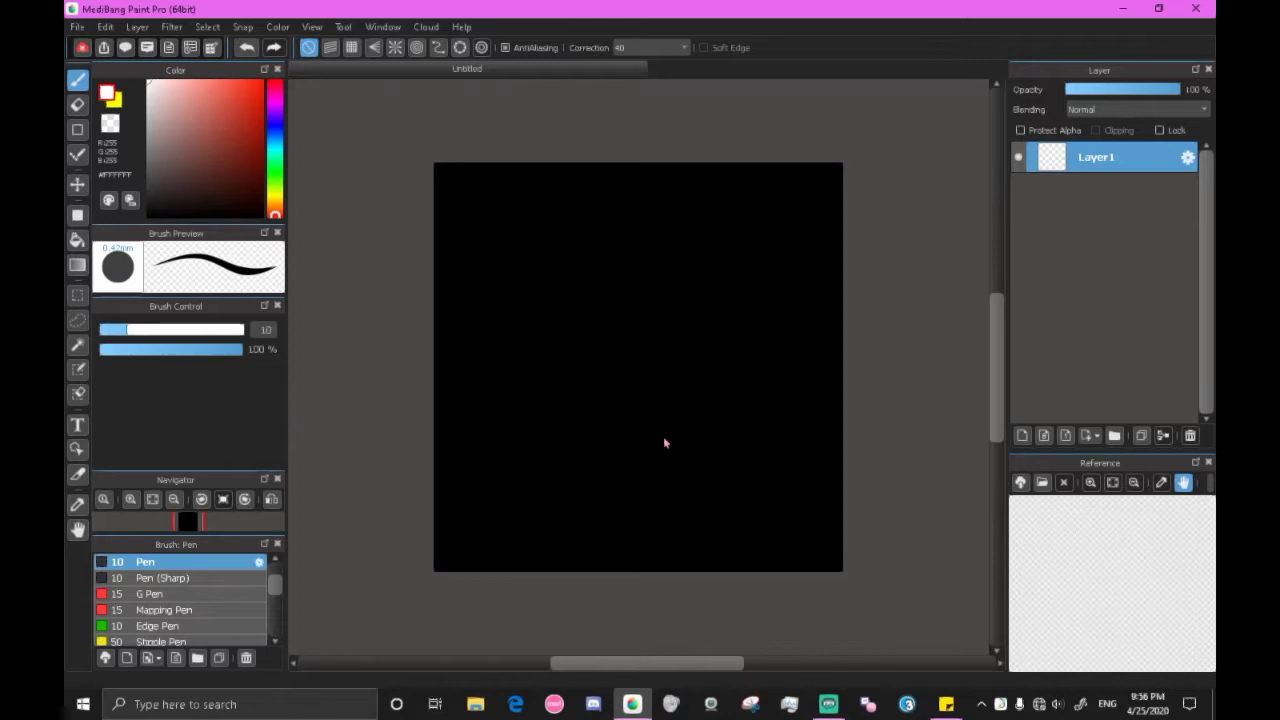
pyautogui.scroll(3, 647, 380)
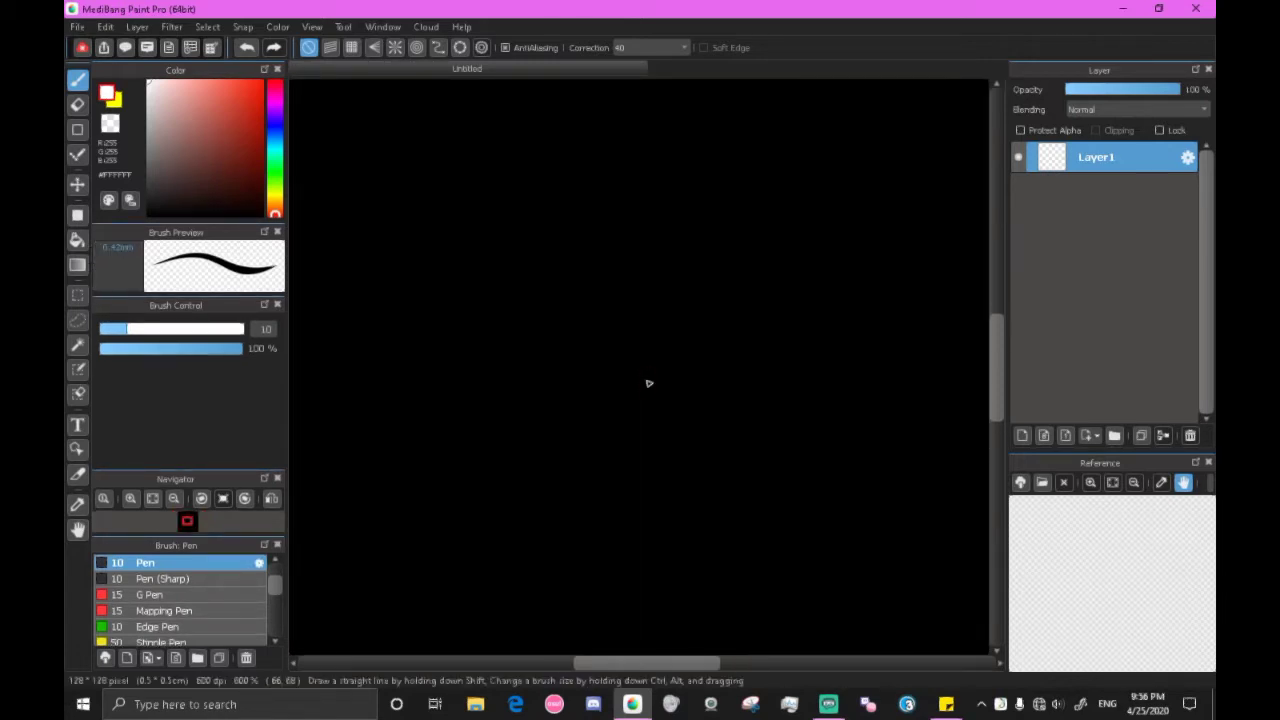
# Turn on Circle Snap, trying Vanishing Point Snap and cancelling it with Esc
pyautogui.scroll(3, 648, 382)
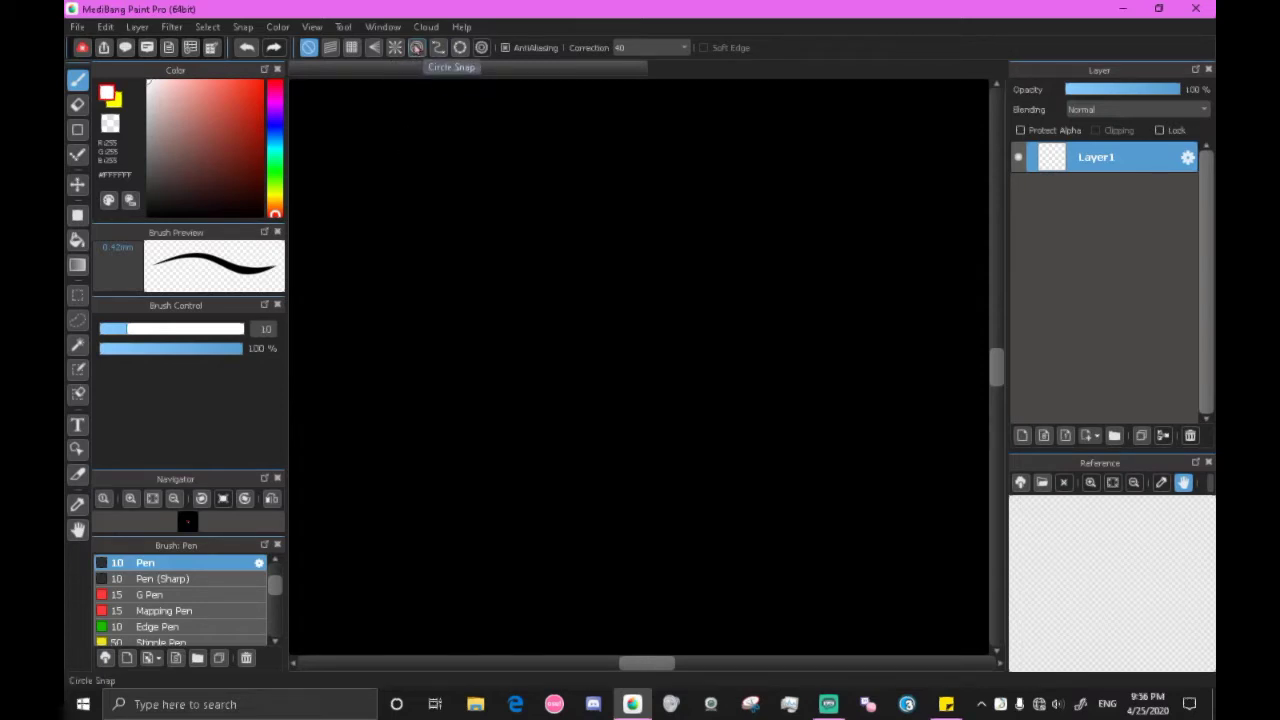
pyautogui.click(395, 47)
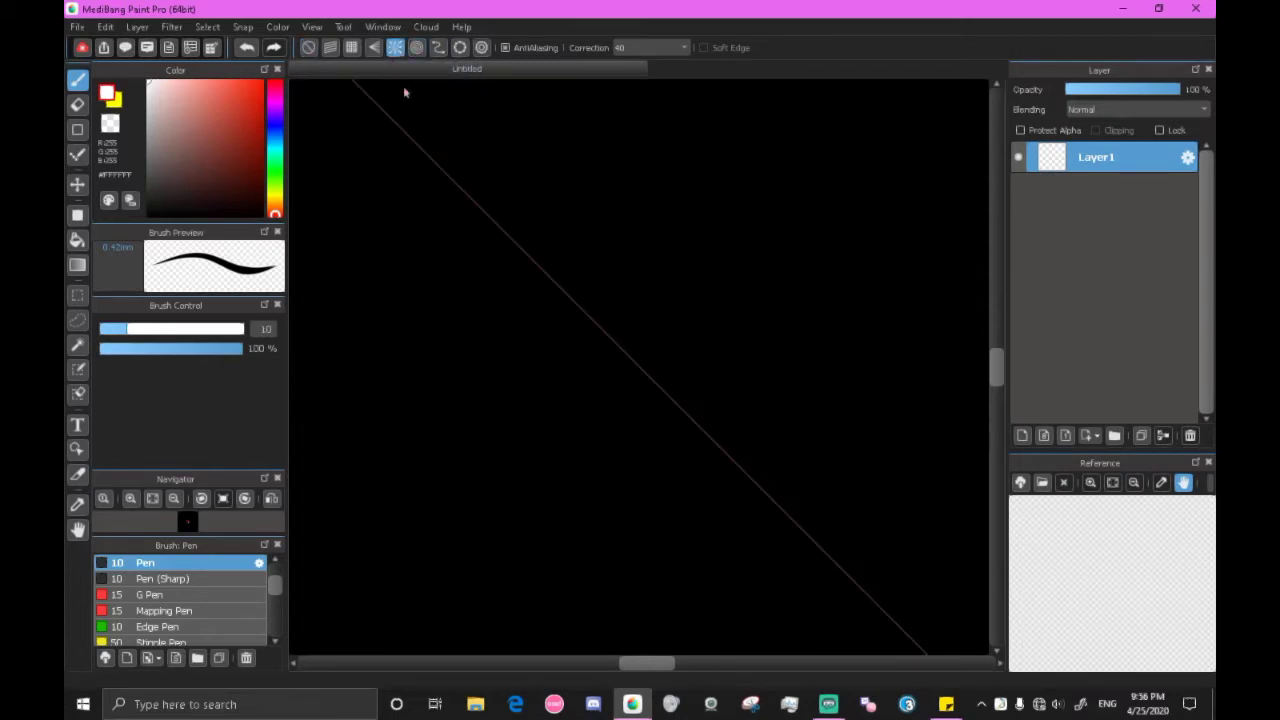
pyautogui.click(373, 48)
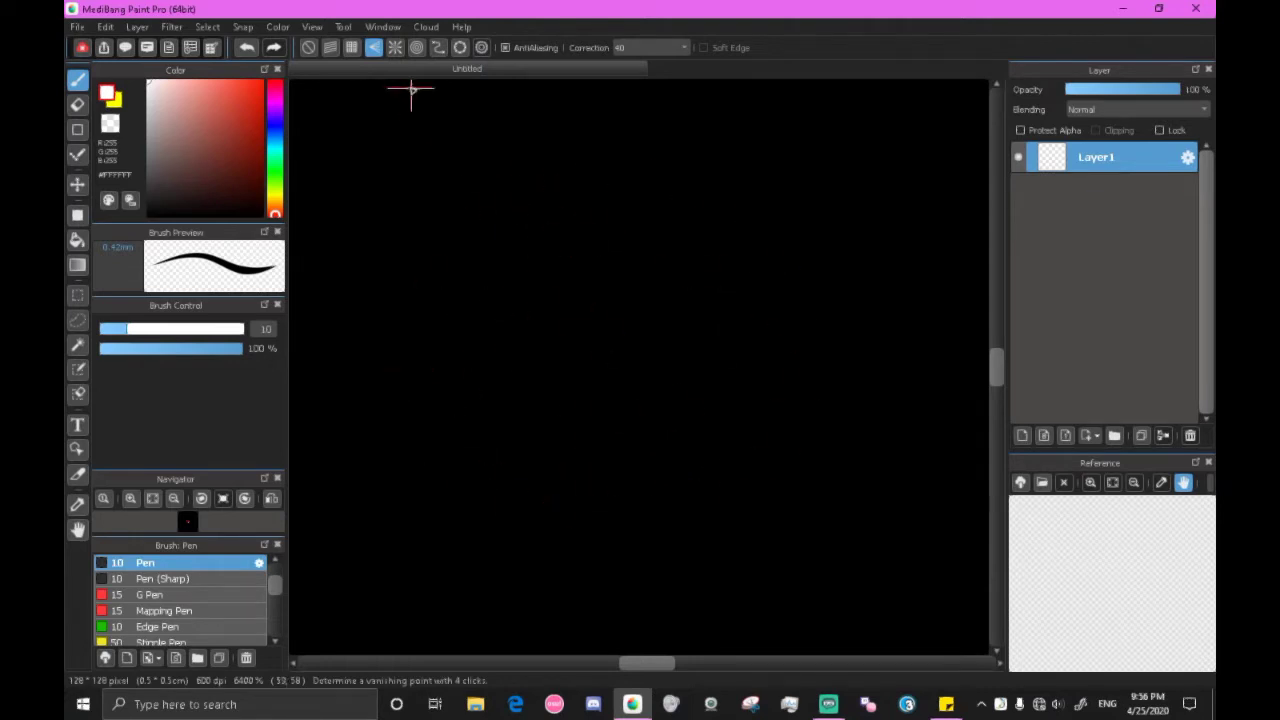
pyautogui.press('Escape')
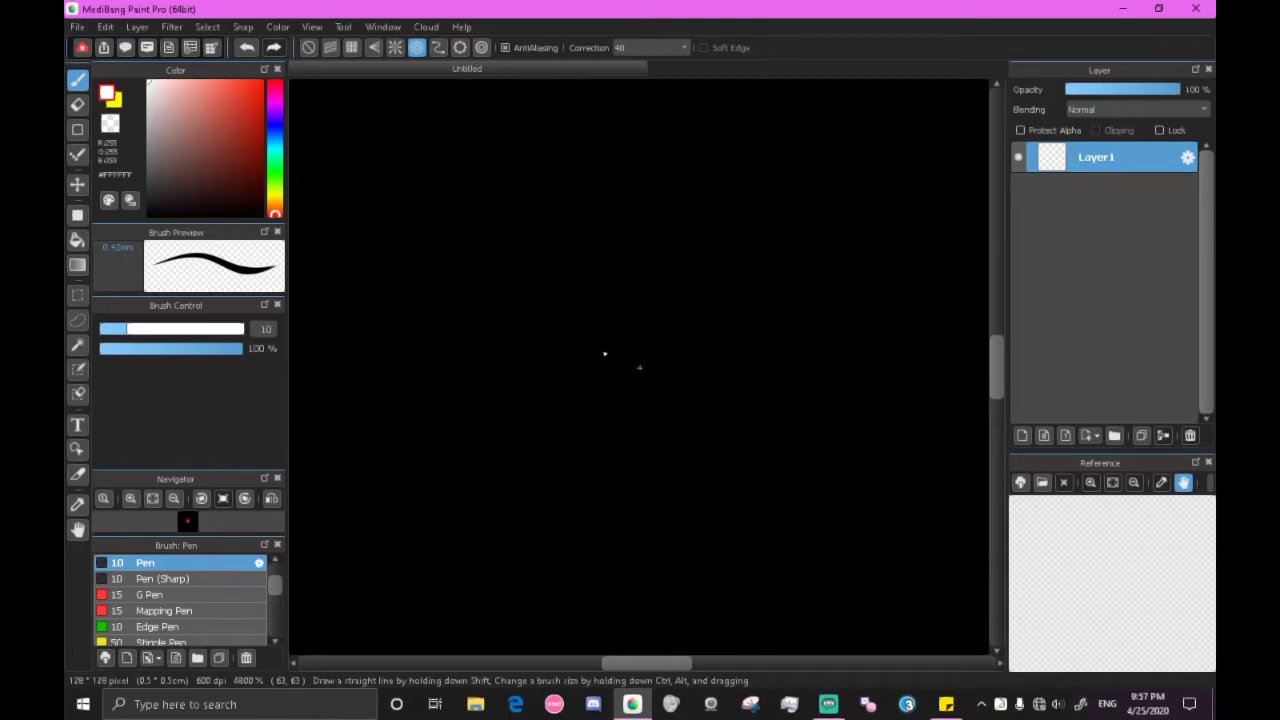
# Zoom out to view the concentric circle guides centred on the black canvas
pyautogui.scroll(-6, 604, 353)
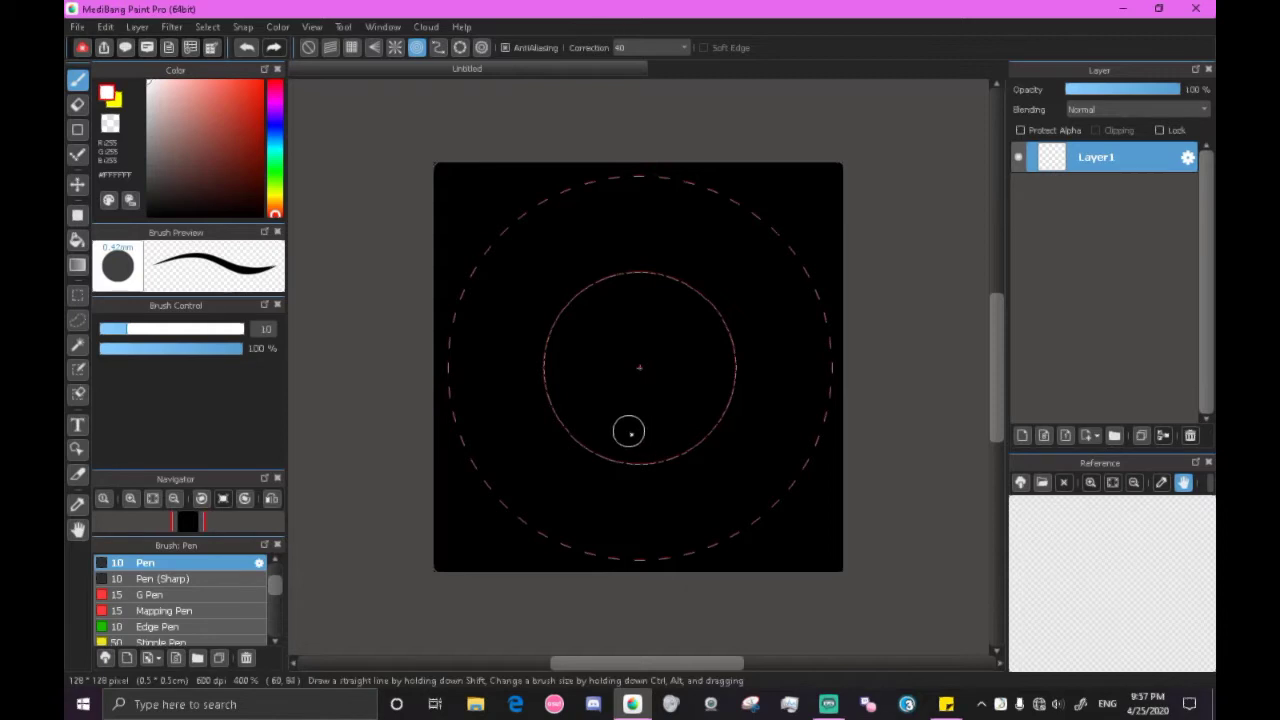
# Paint a solid white disc inside the inner guide circle with the Solid brush
pyautogui.scroll(2, 170, 590)
pyautogui.click(172, 579)
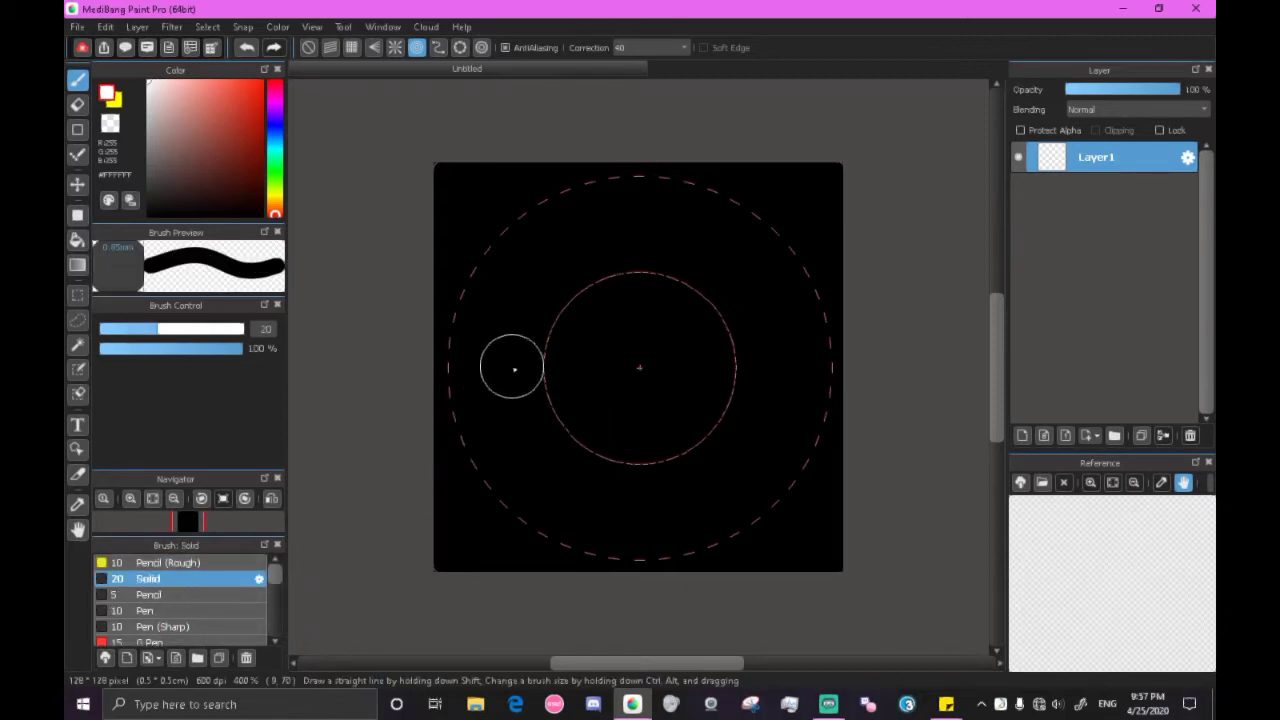
pyautogui.click(205, 610)
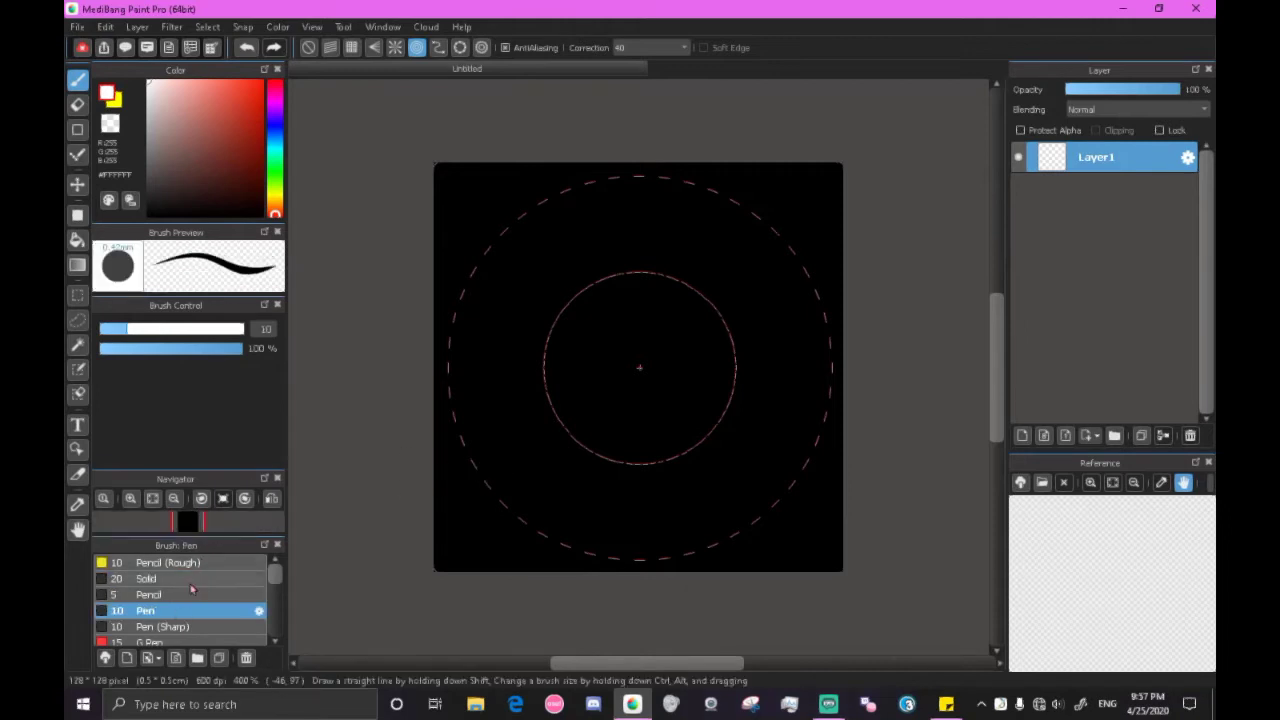
pyautogui.click(190, 579)
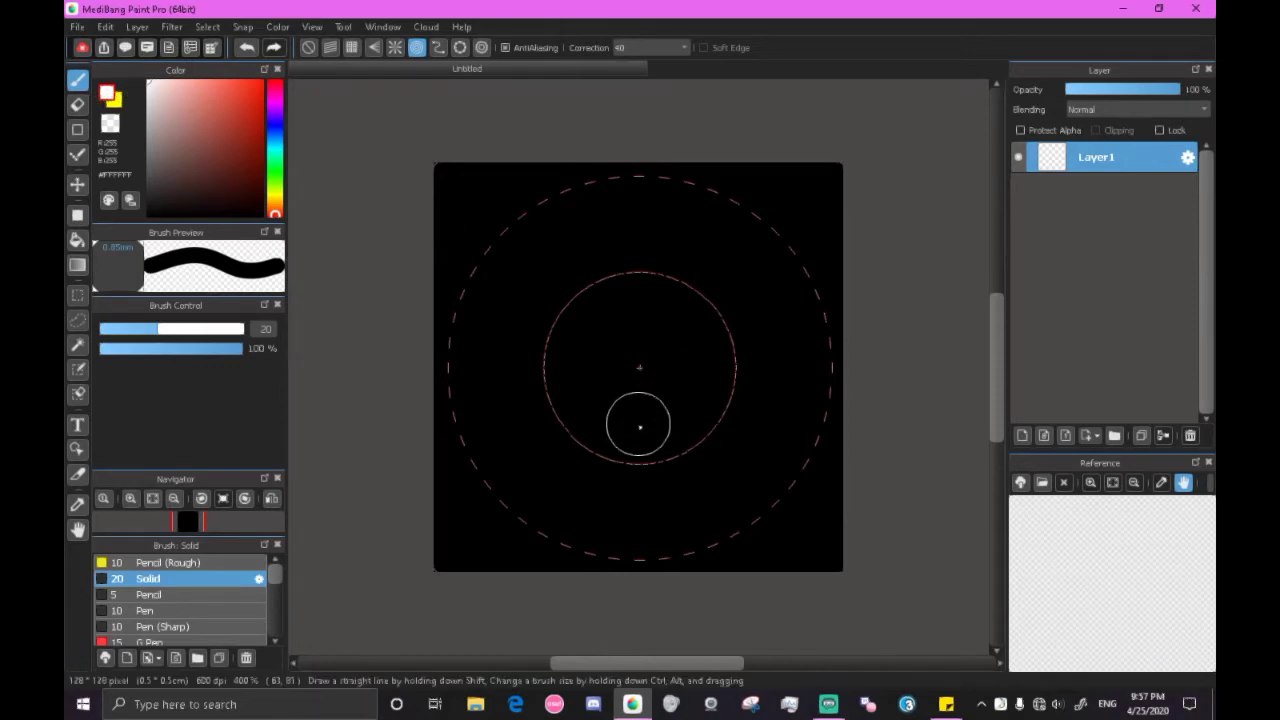
pyautogui.moveTo(640, 423)
pyautogui.mouseDown()
pyautogui.moveTo(588, 382)
pyautogui.moveTo(579, 288)
pyautogui.moveTo(699, 234)
pyautogui.moveTo(809, 277)
pyautogui.moveTo(846, 333)
pyautogui.moveTo(847, 297)
pyautogui.moveTo(927, 411)
pyautogui.moveTo(808, 490)
pyautogui.moveTo(603, 577)
pyautogui.mouseUp()
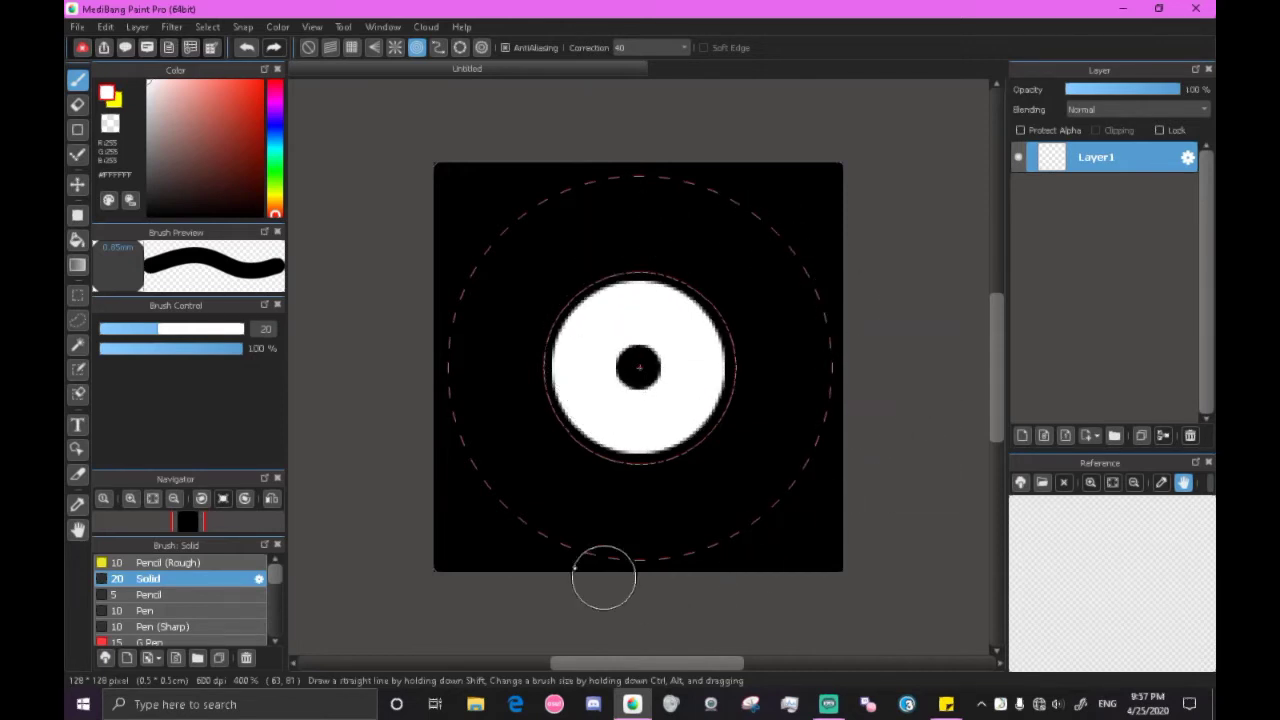
pyautogui.moveTo(666, 374)
pyautogui.mouseDown()
pyautogui.moveTo(642, 367)
pyautogui.moveTo(660, 410)
pyautogui.mouseUp()
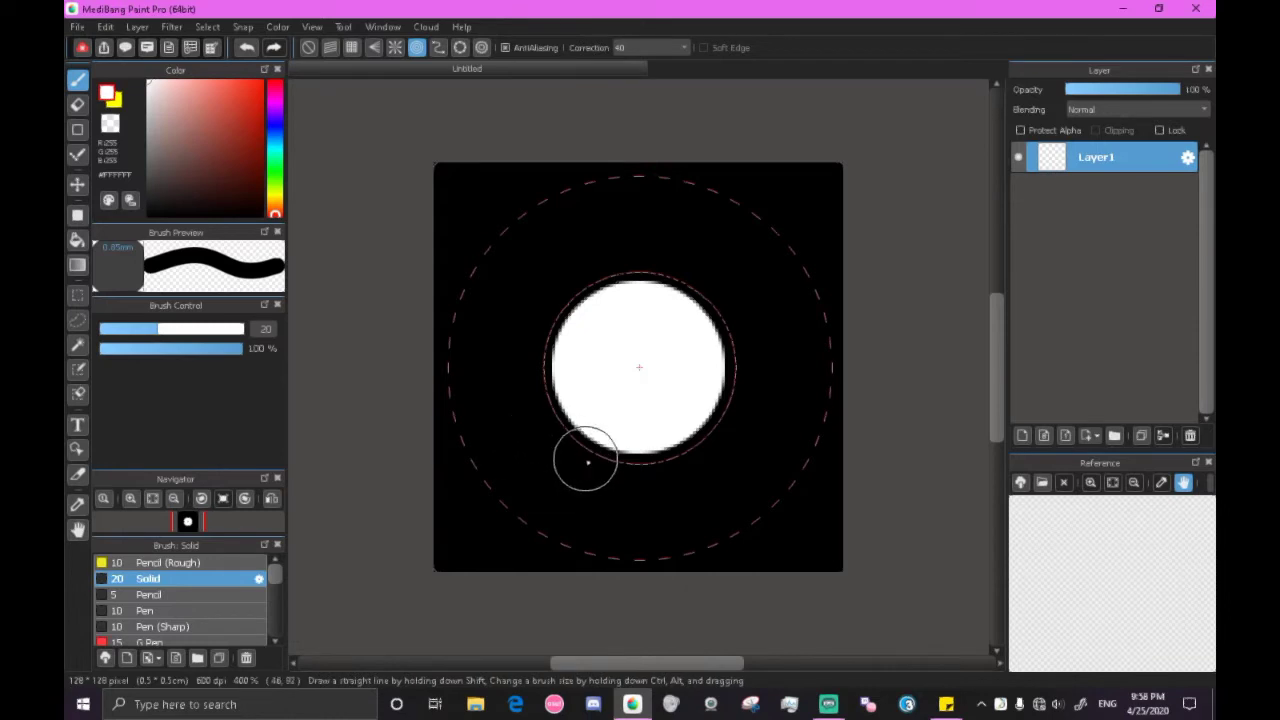
# Erase around the disc's edges to trim it into a smaller round dot
pyautogui.press('e')
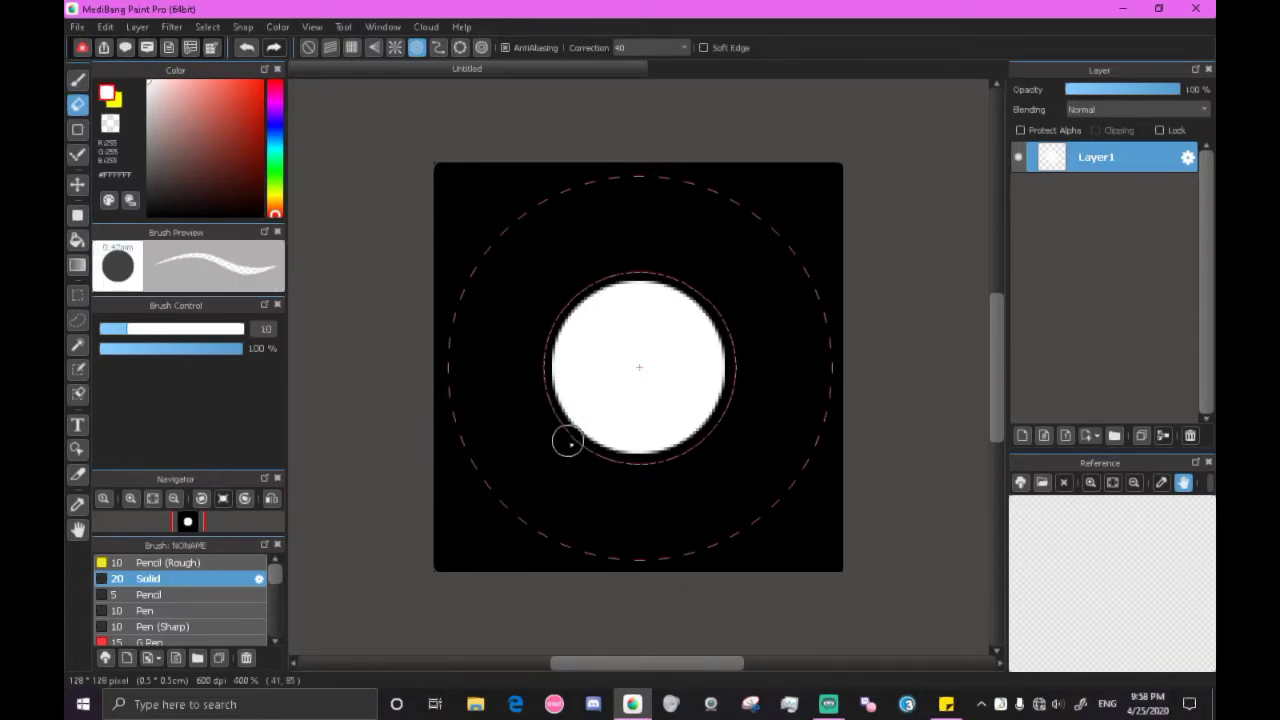
pyautogui.moveTo(567, 441); pyautogui.dragTo(627, 452)
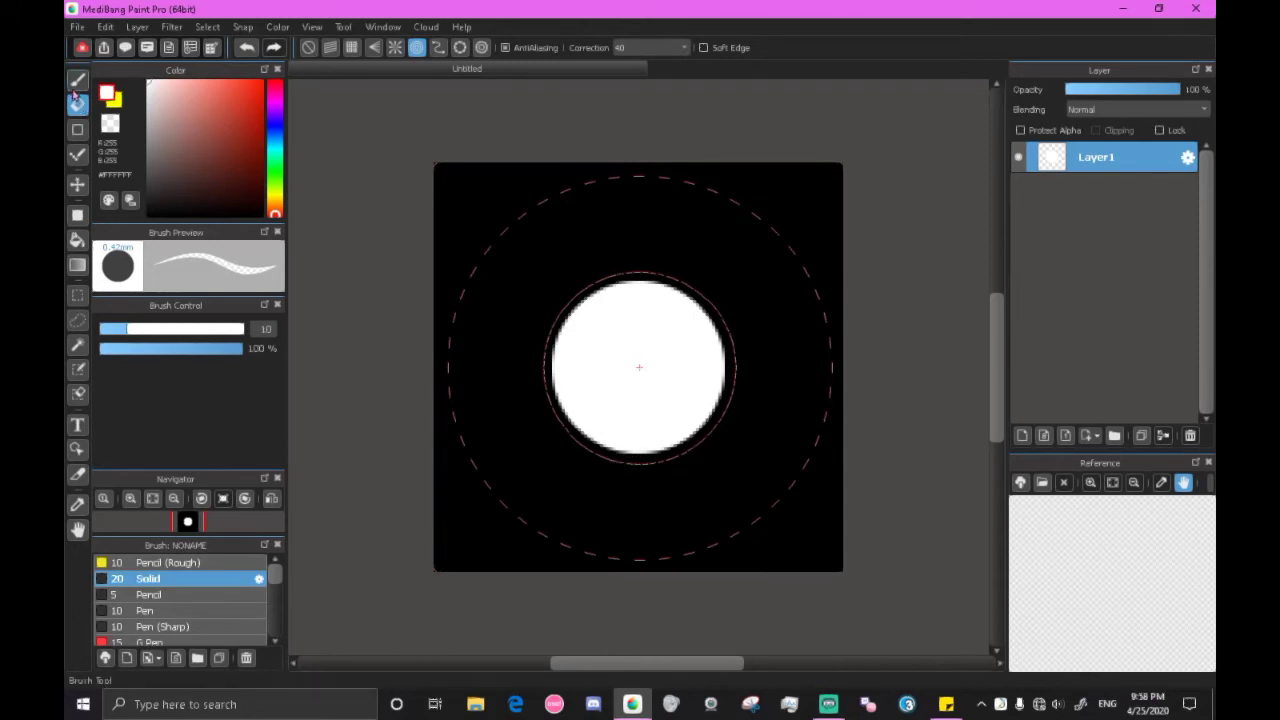
pyautogui.moveTo(582, 471)
pyautogui.mouseDown()
pyautogui.moveTo(643, 440)
pyautogui.moveTo(537, 280)
pyautogui.moveTo(771, 474)
pyautogui.moveTo(655, 440)
pyautogui.mouseUp()
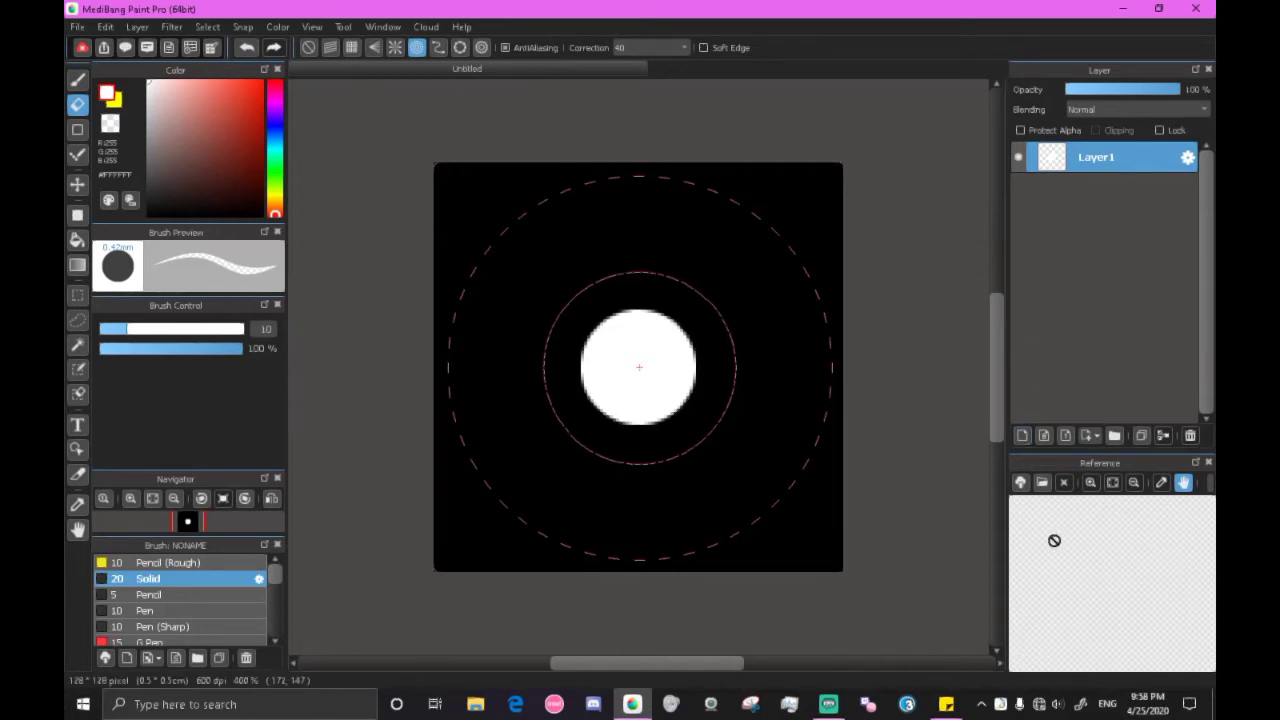
# Add Layer2 and set the drawing colour to pure blue #0000FF (R0 G0 B255), then return to the Brush
pyautogui.click(1022, 437)
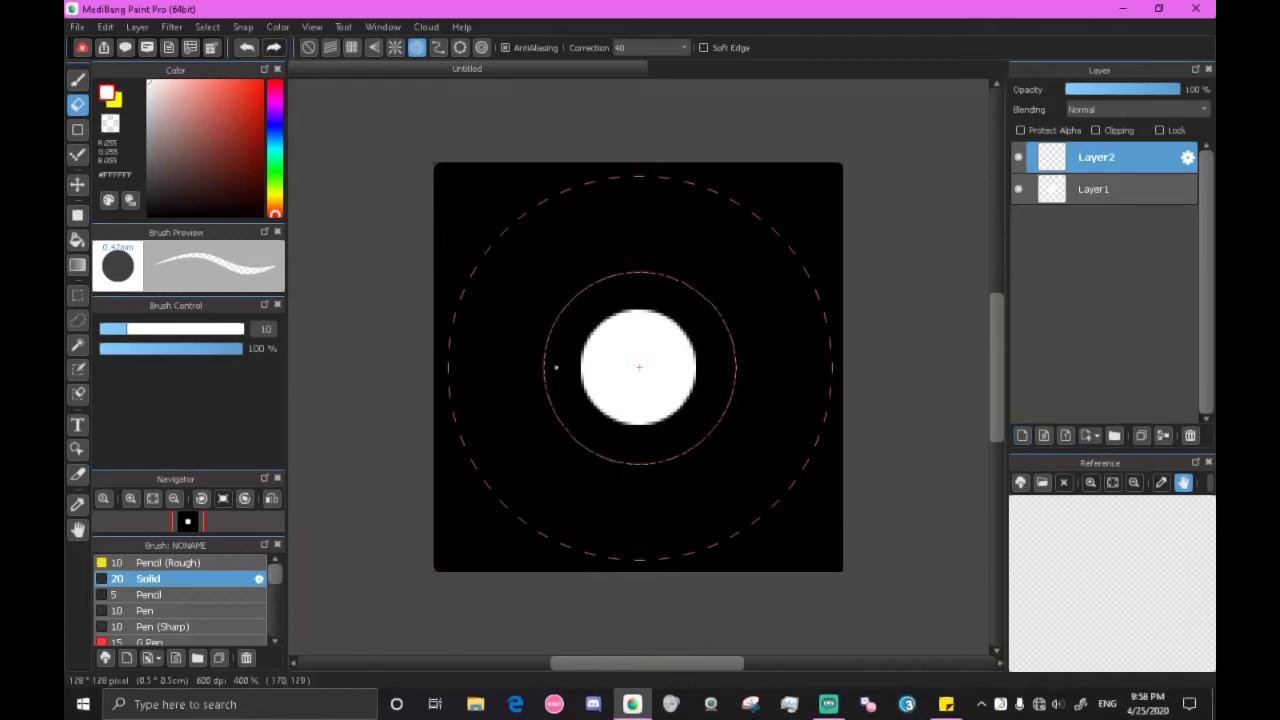
pyautogui.click(113, 100)
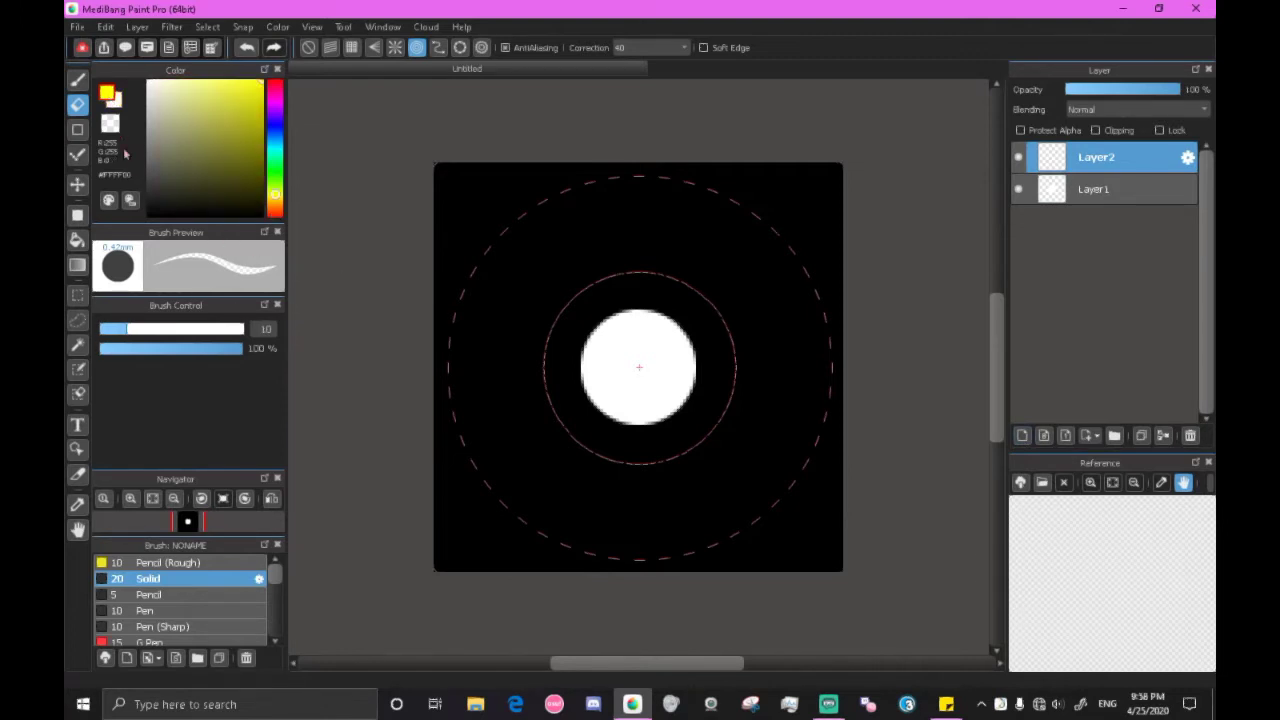
pyautogui.click(275, 124)
pyautogui.click(110, 199)
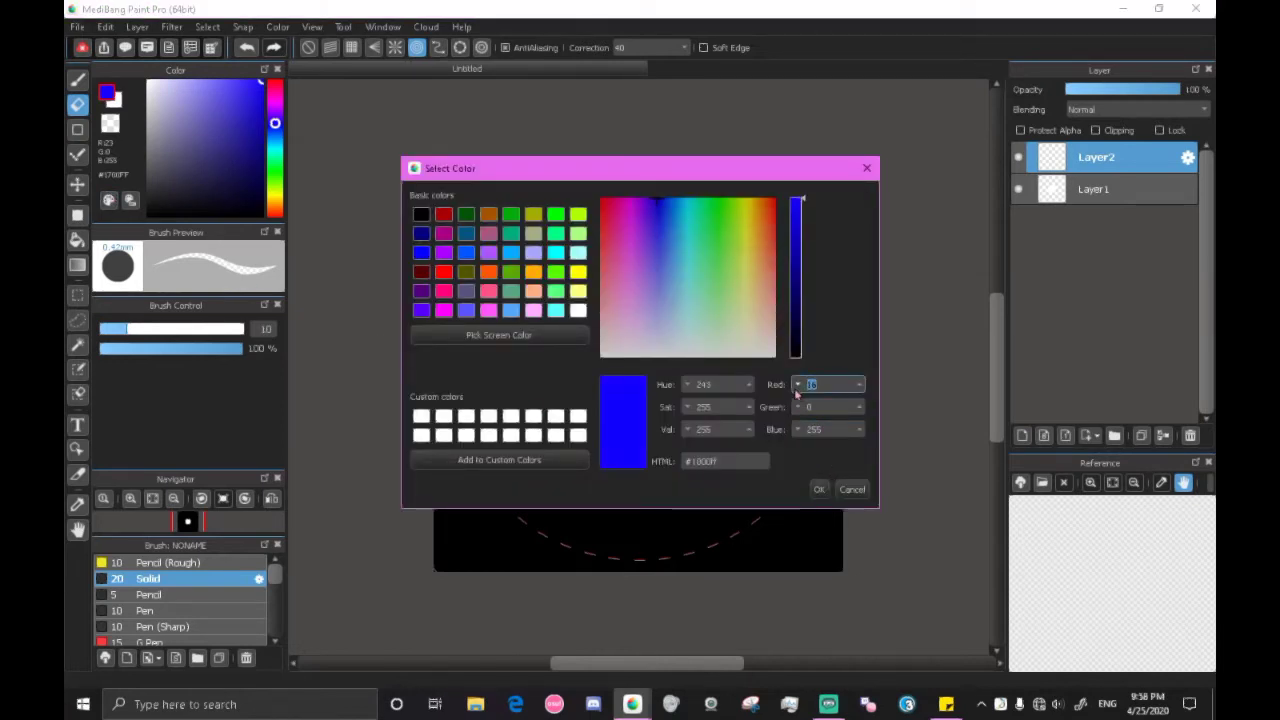
pyautogui.write('6')
pyautogui.press('BackSpace')
pyautogui.write('3')
pyautogui.click(819, 489)
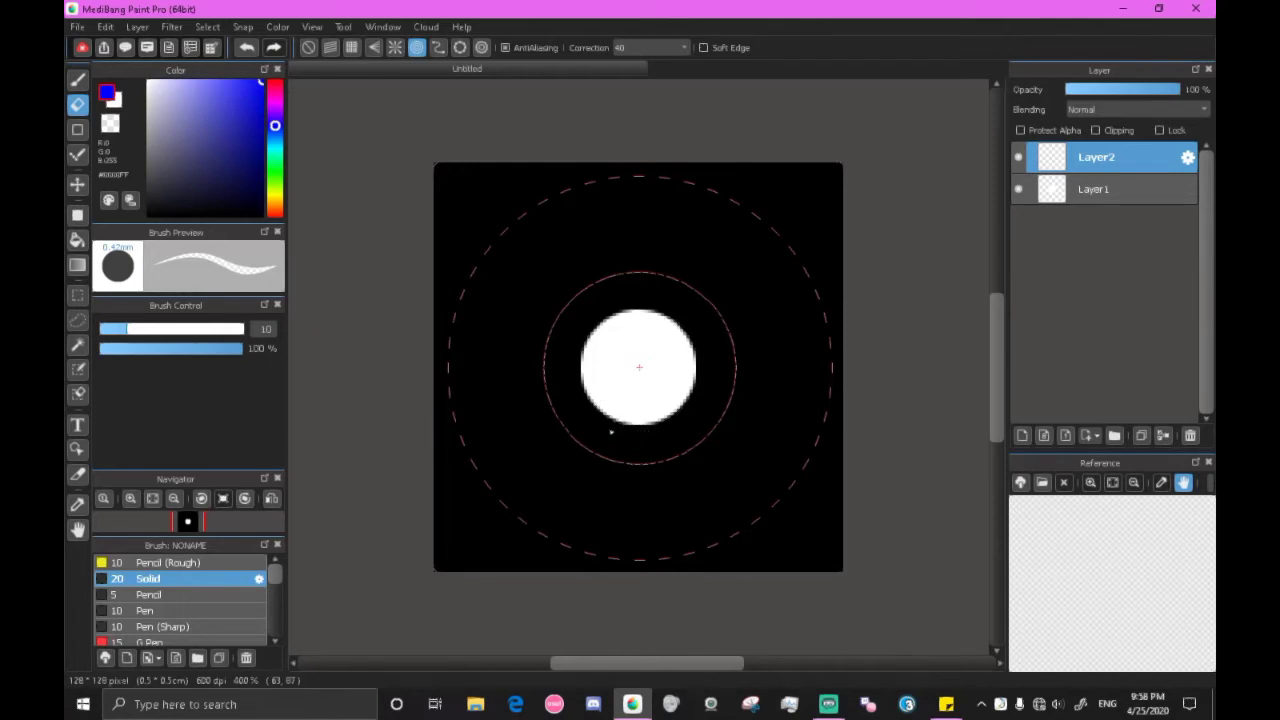
pyautogui.press('b')
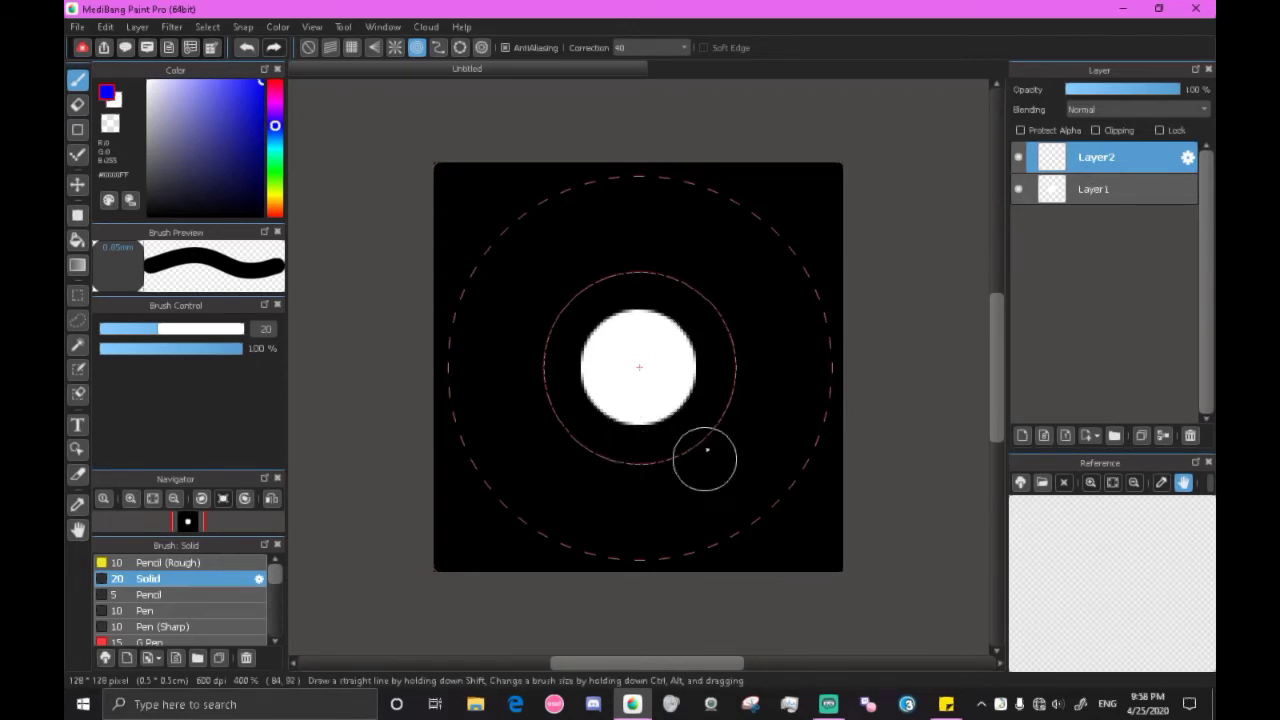
# Paint a solid blue disc around the white dot on Layer2 and drag Layer2 below Layer1
pyautogui.moveTo(637, 432)
pyautogui.mouseDown()
pyautogui.moveTo(598, 431)
pyautogui.moveTo(555, 379)
pyautogui.moveTo(568, 268)
pyautogui.moveTo(695, 226)
pyautogui.moveTo(794, 295)
pyautogui.moveTo(778, 425)
pyautogui.moveTo(683, 464)
pyautogui.moveTo(743, 329)
pyautogui.mouseUp()
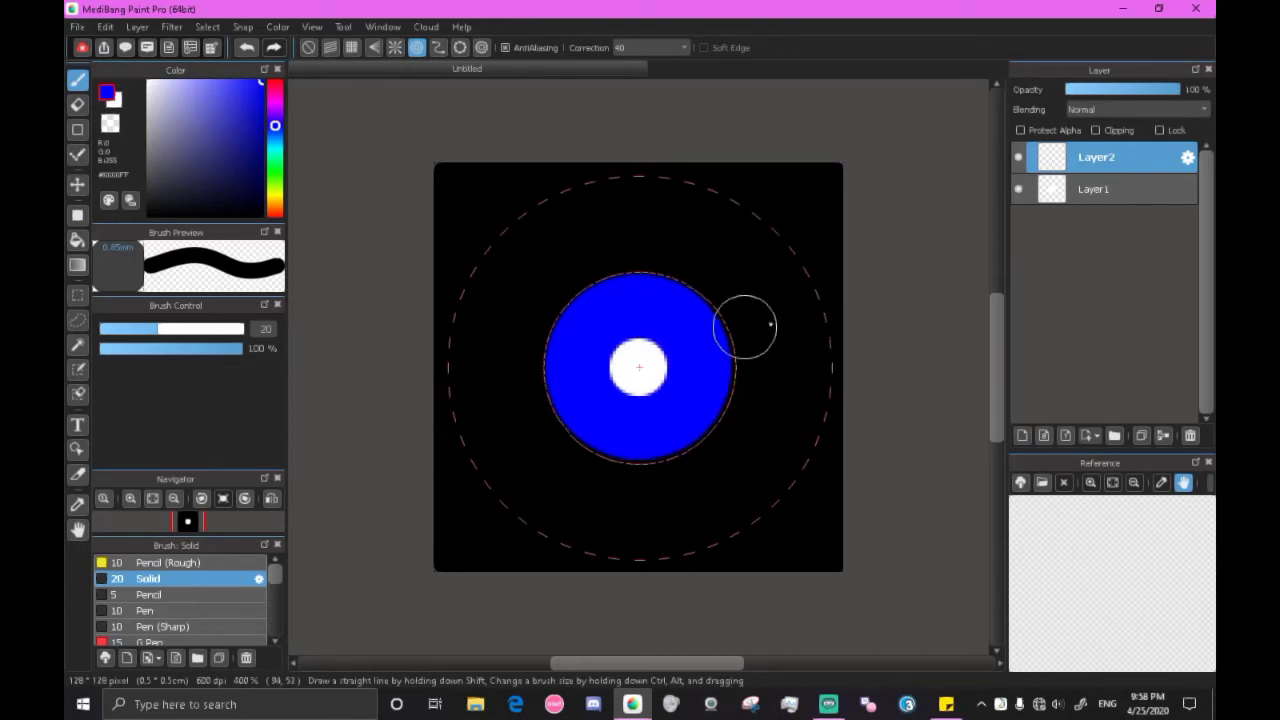
pyautogui.moveTo(638, 357)
pyautogui.mouseDown()
pyautogui.moveTo(677, 340)
pyautogui.moveTo(578, 330)
pyautogui.mouseUp()
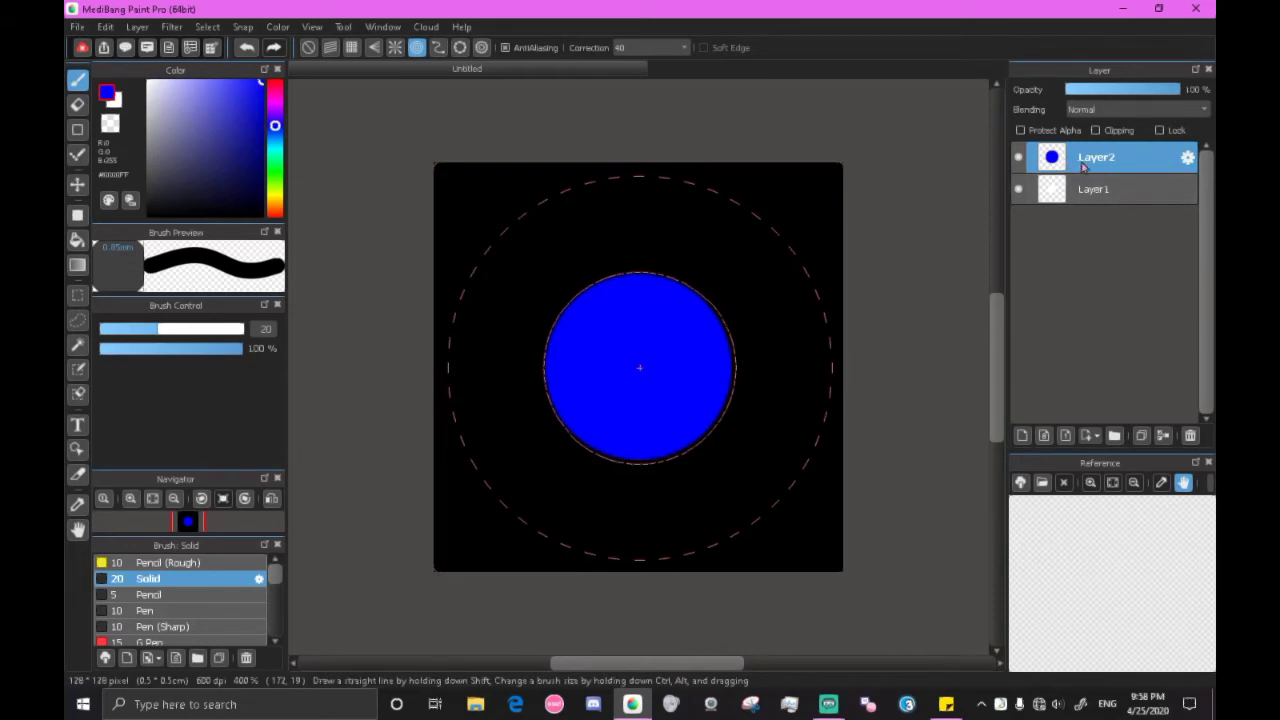
pyautogui.click(1075, 197)
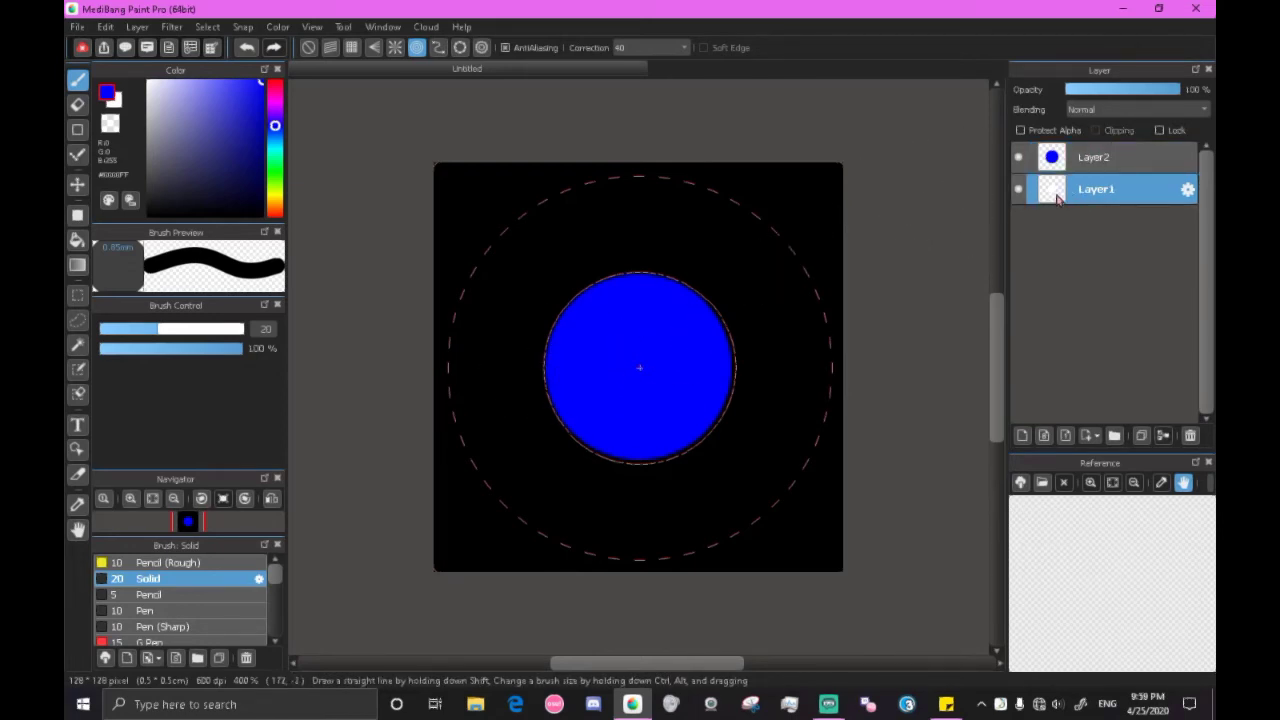
pyautogui.click(1052, 166)
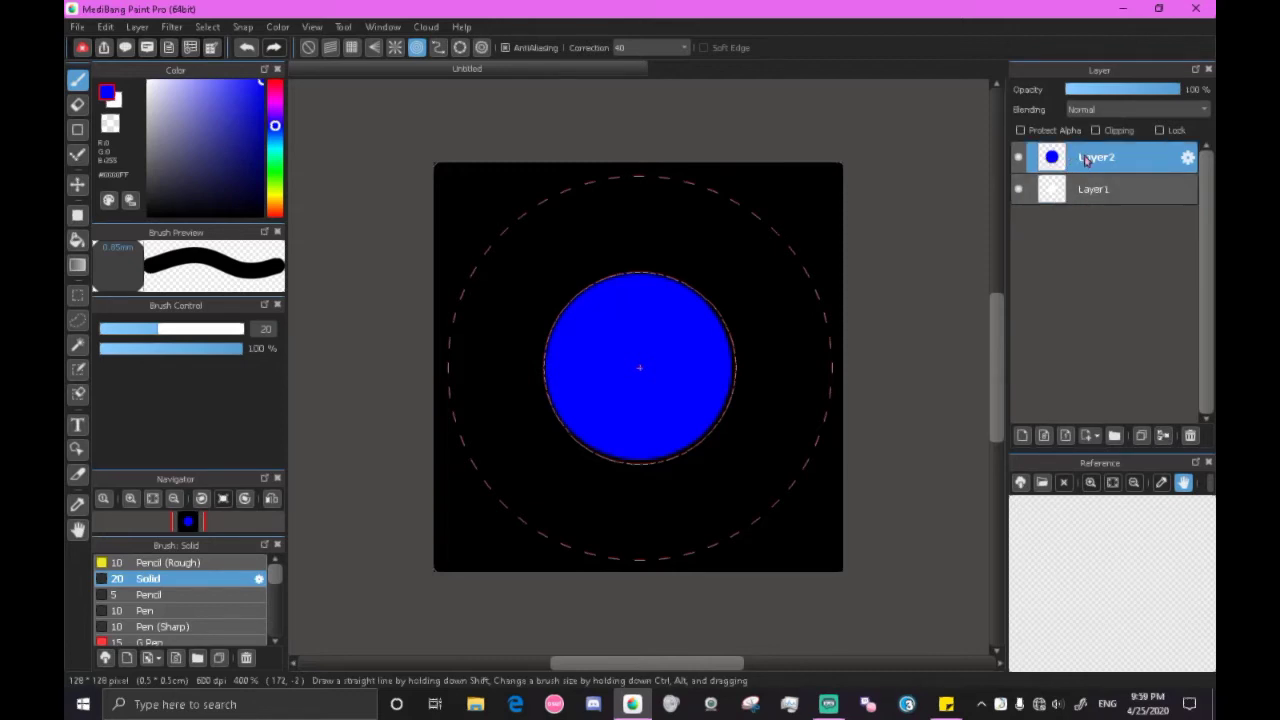
pyautogui.moveTo(1080, 160); pyautogui.dragTo(1086, 199)
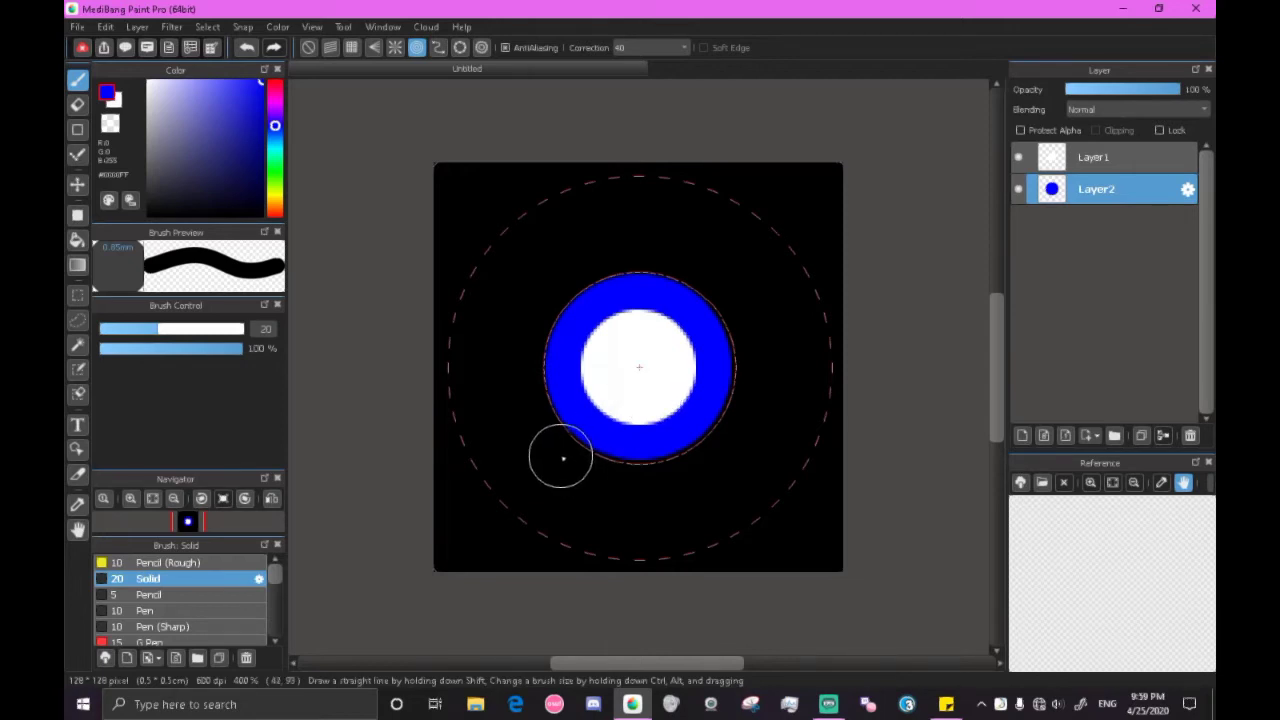
# Apply a Gaussian Blur of value 2 to the white centre dot on Layer1
pyautogui.click(1086, 167)
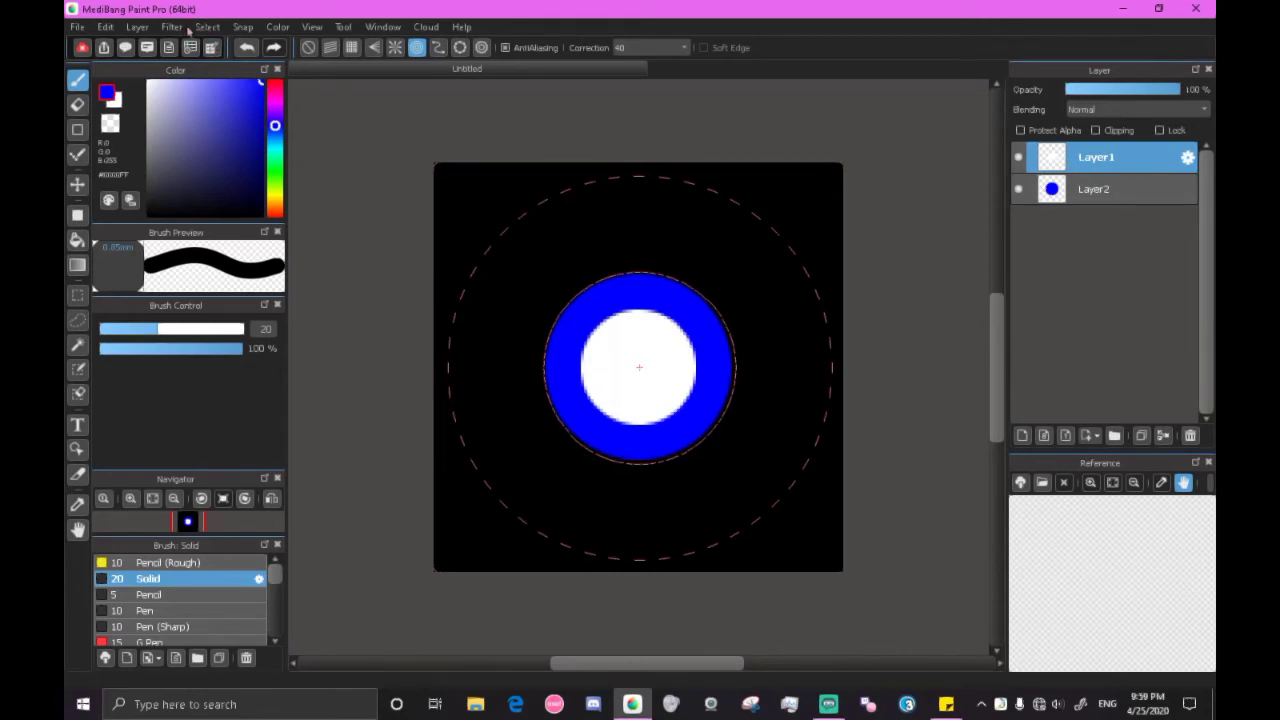
pyautogui.click(171, 28)
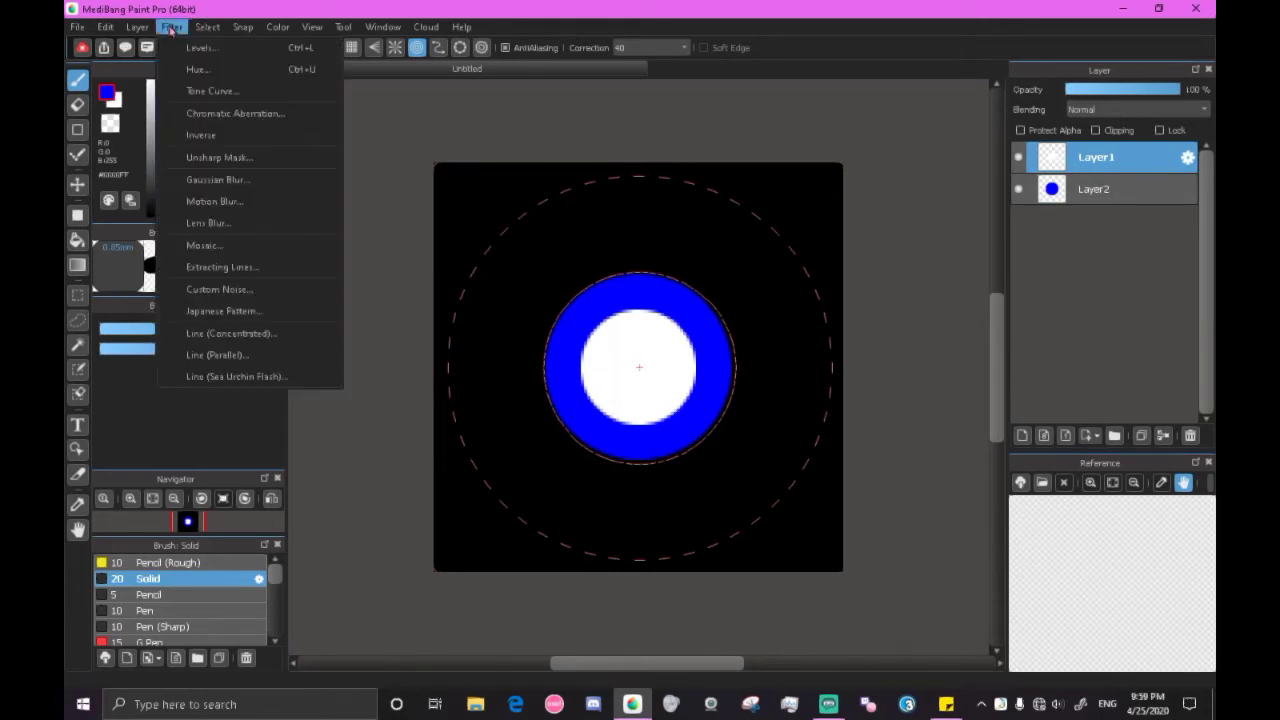
pyautogui.click(255, 186)
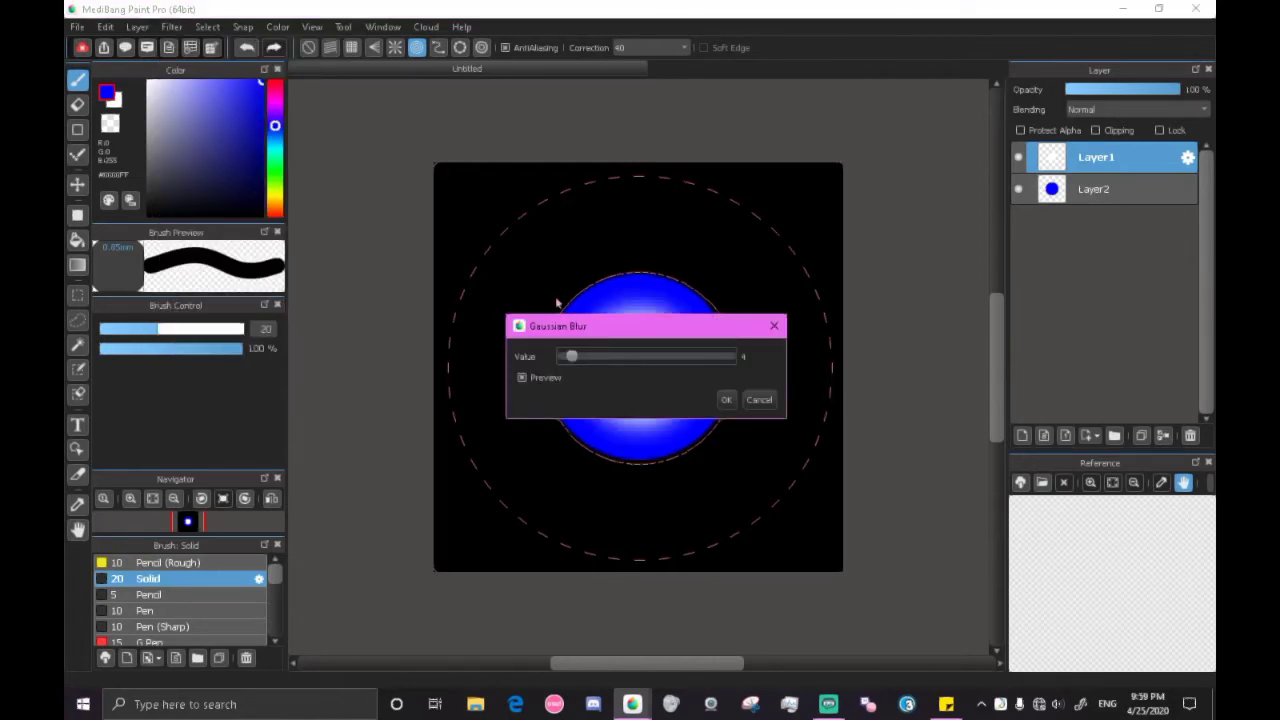
pyautogui.moveTo(643, 340); pyautogui.dragTo(865, 265)
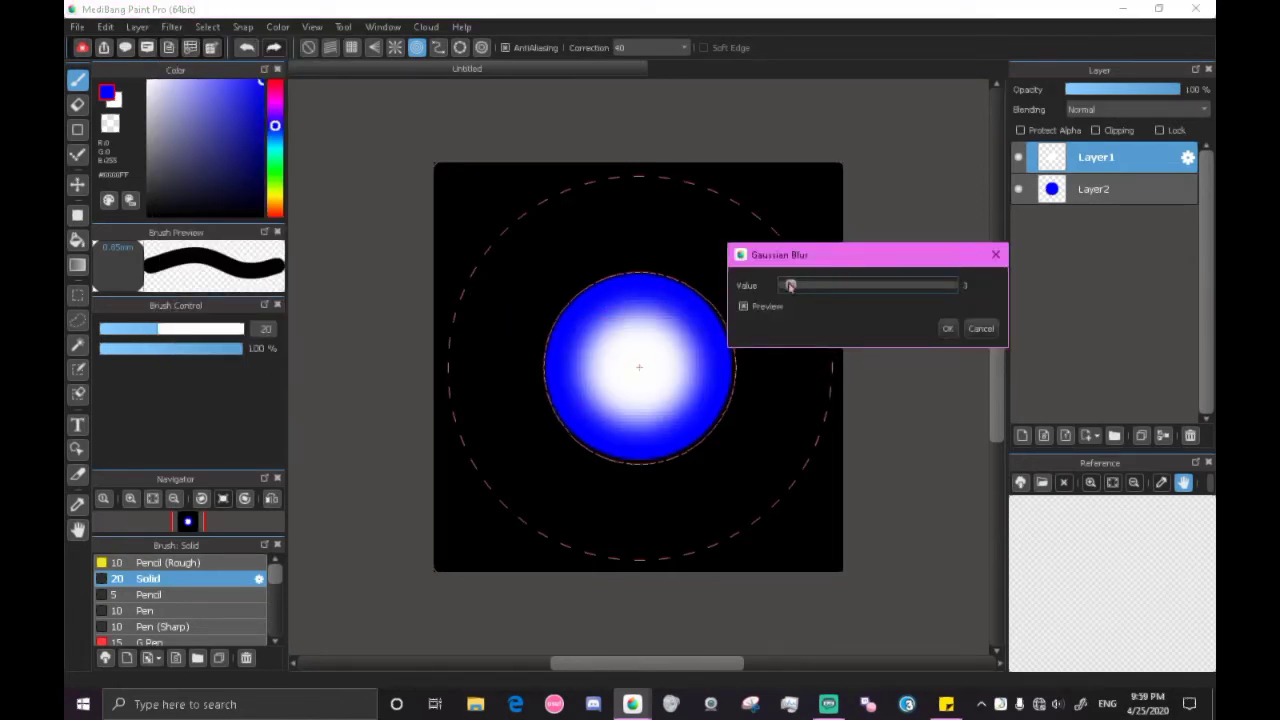
pyautogui.moveTo(790, 286); pyautogui.dragTo(789, 292)
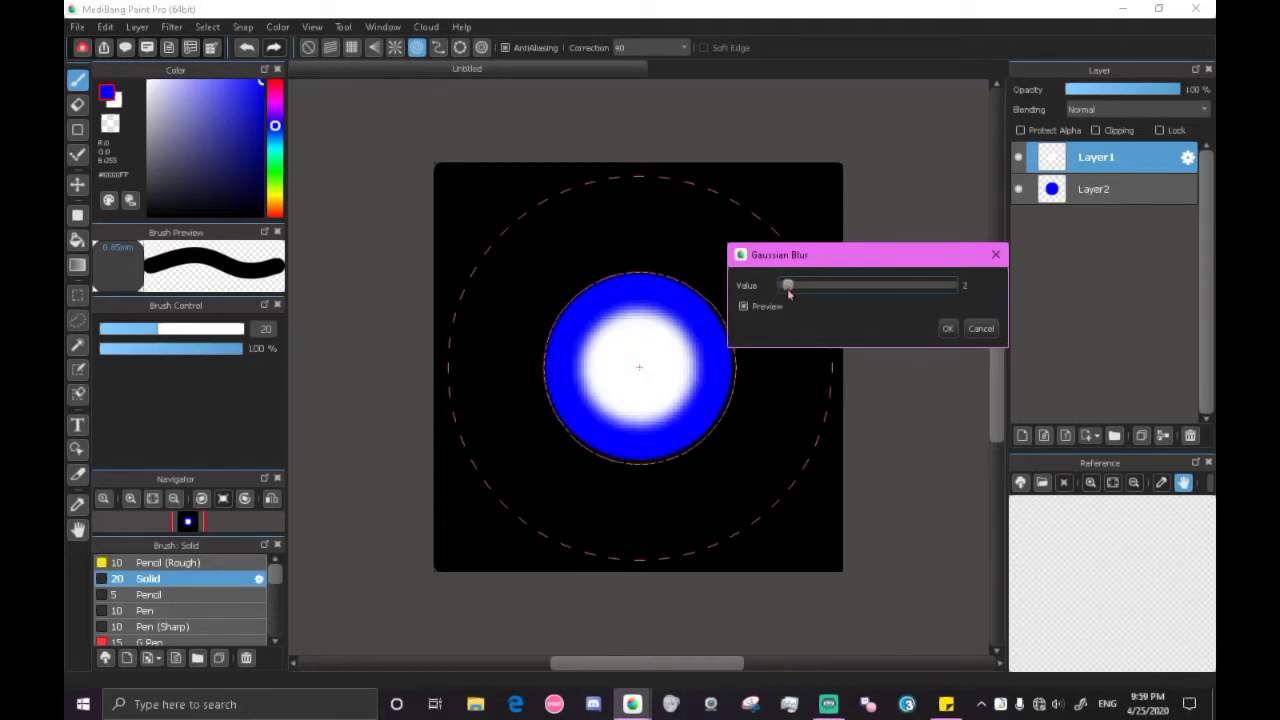
pyautogui.click(949, 329)
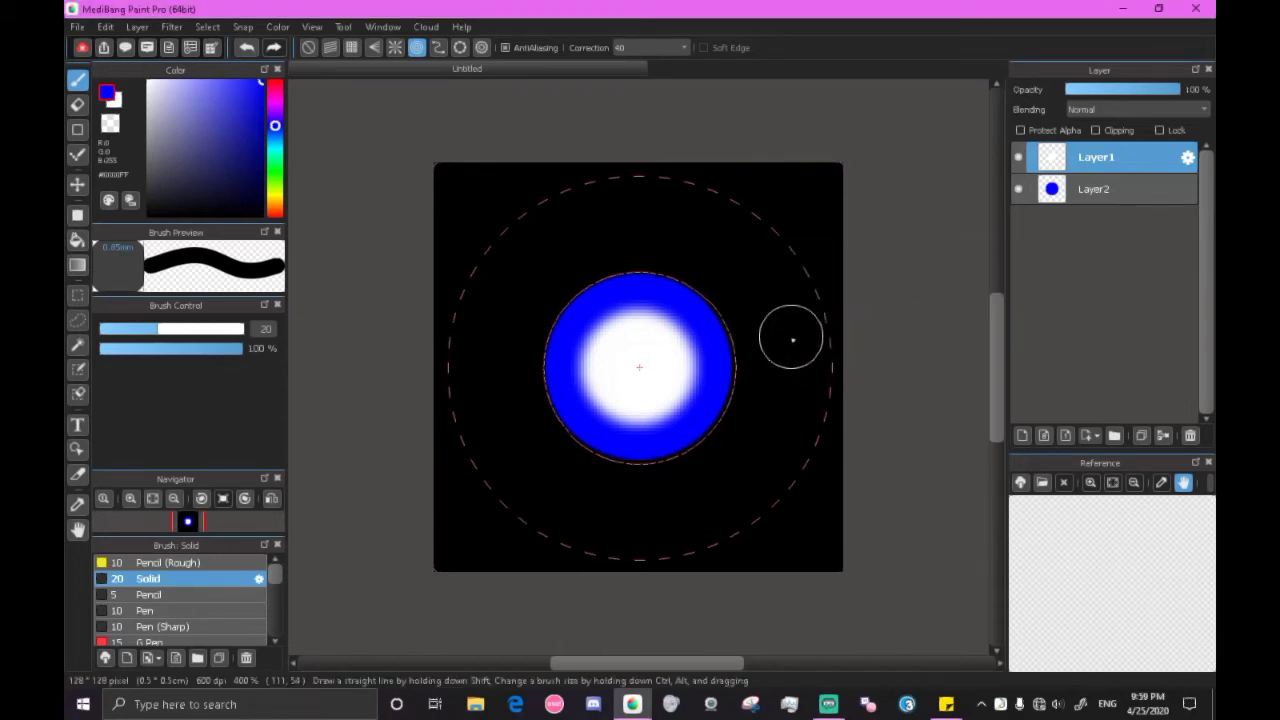
# Blur the blue disc on Layer2 with Gaussian Blur value 3 and turn Snap off to hide the guides
pyautogui.click(1087, 192)
pyautogui.click(207, 27)
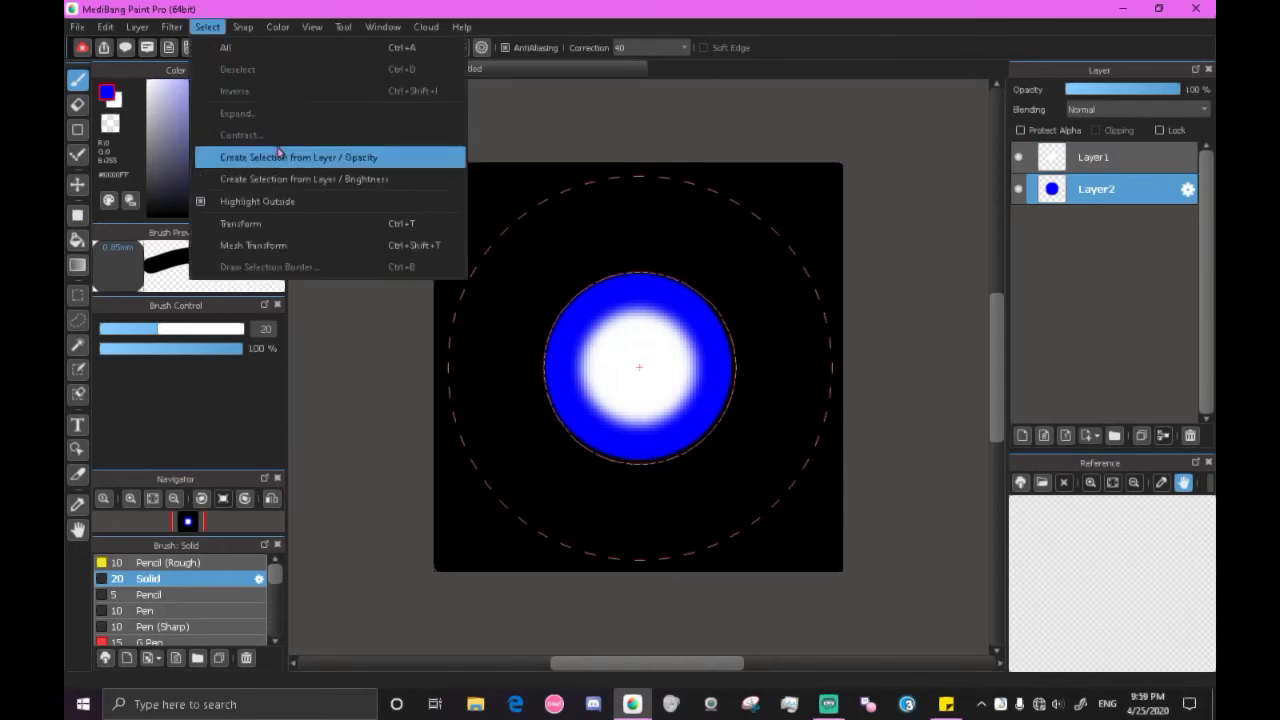
pyautogui.moveTo(163, 30)
pyautogui.click(245, 185)
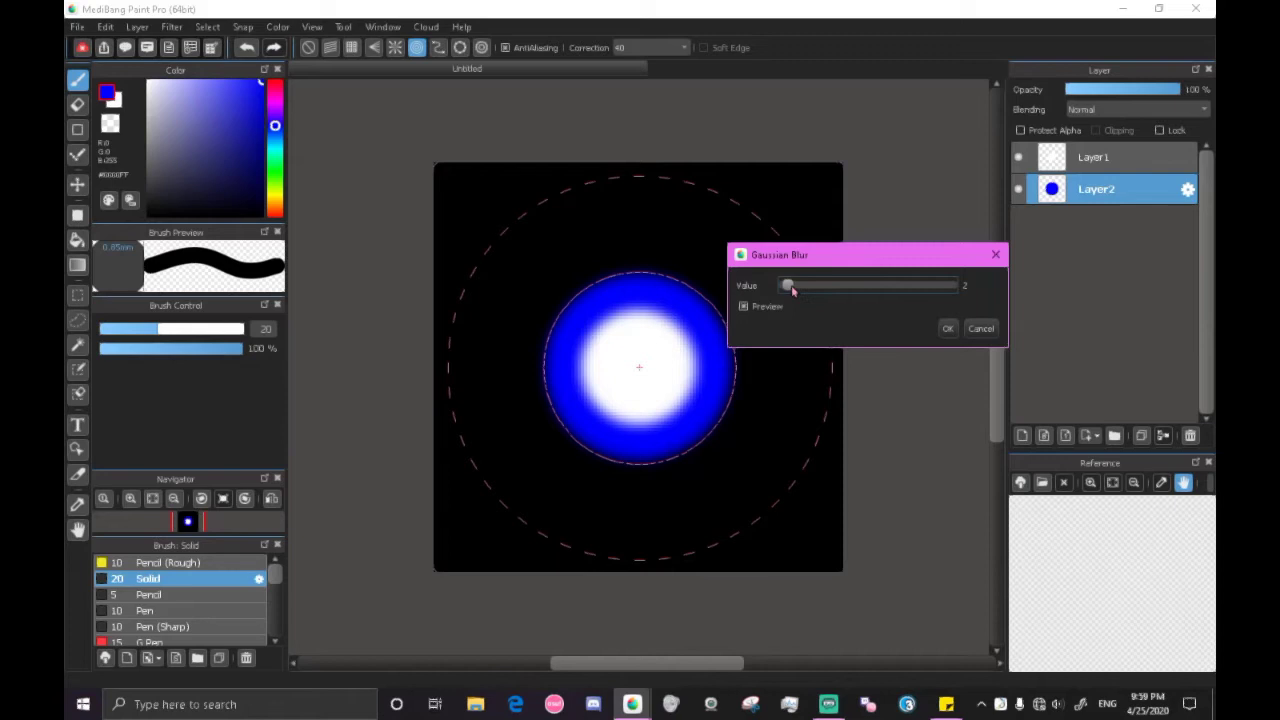
pyautogui.moveTo(793, 292); pyautogui.dragTo(790, 289)
pyautogui.moveTo(790, 294); pyautogui.dragTo(792, 298)
pyautogui.click(947, 329)
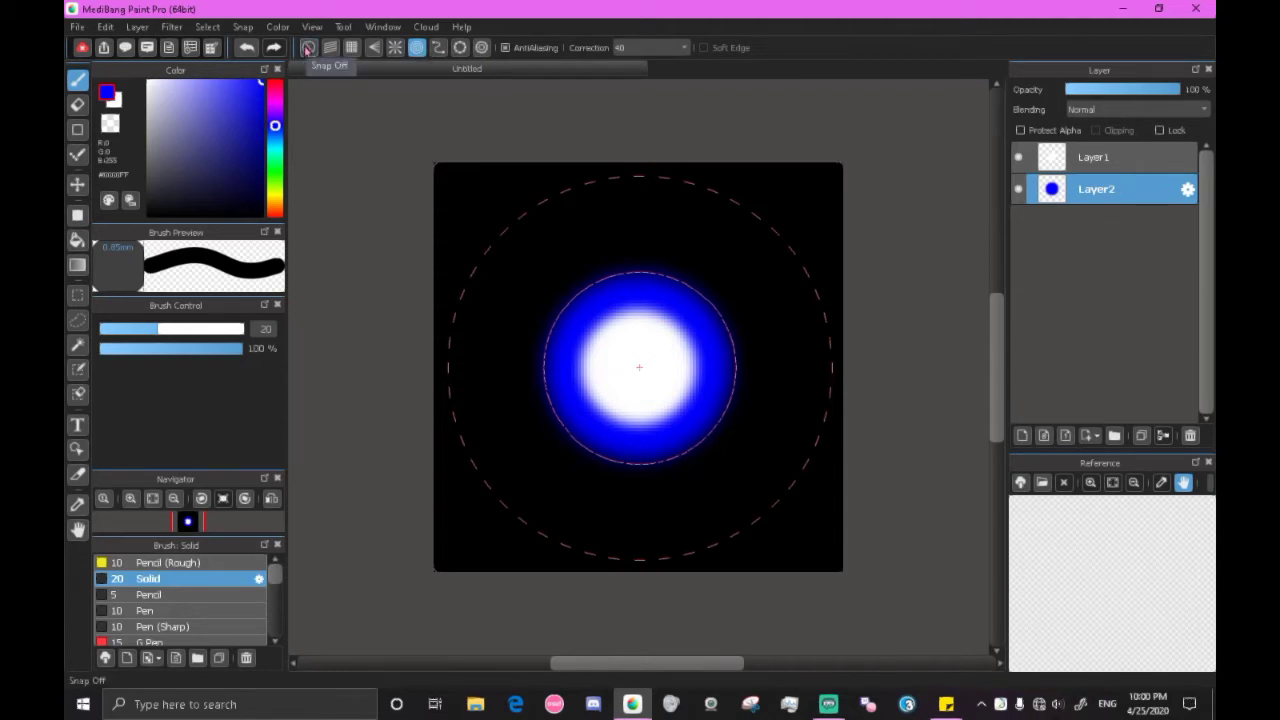
pyautogui.click(308, 48)
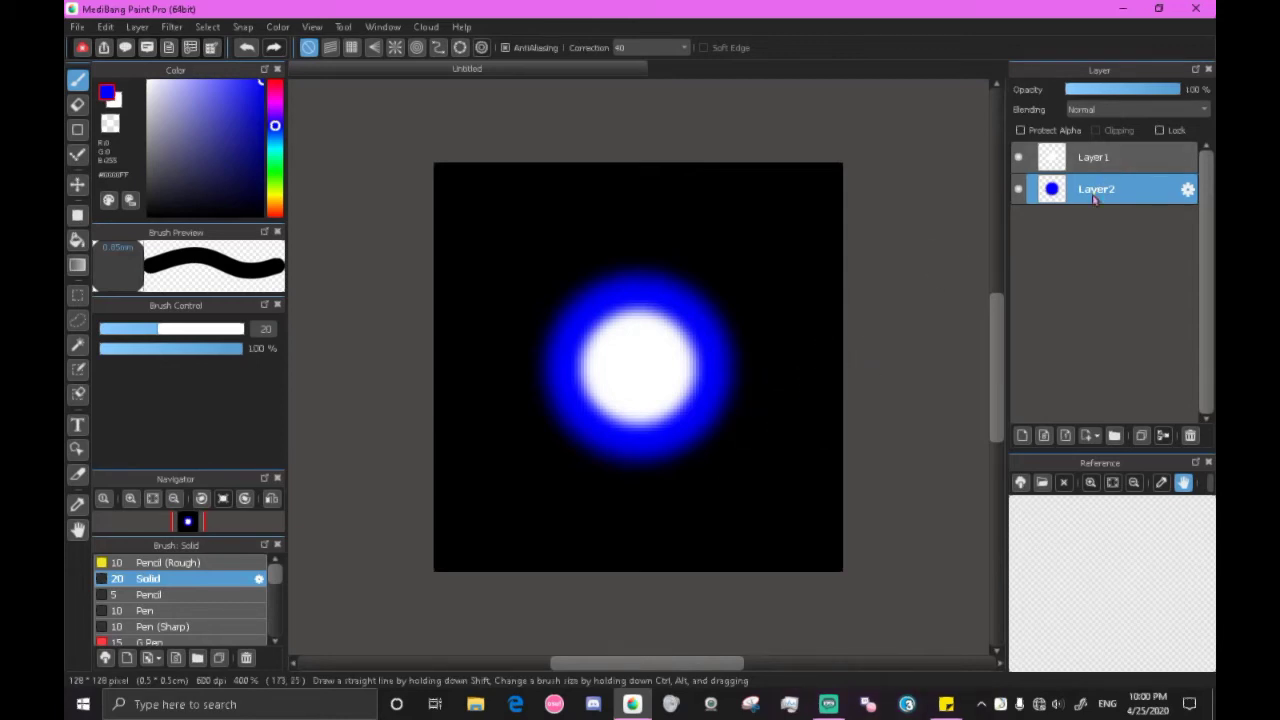
# Duplicate Layer2, hide the upper Layer2 and Layer1, and select the bottom Layer2
pyautogui.click(1143, 435)
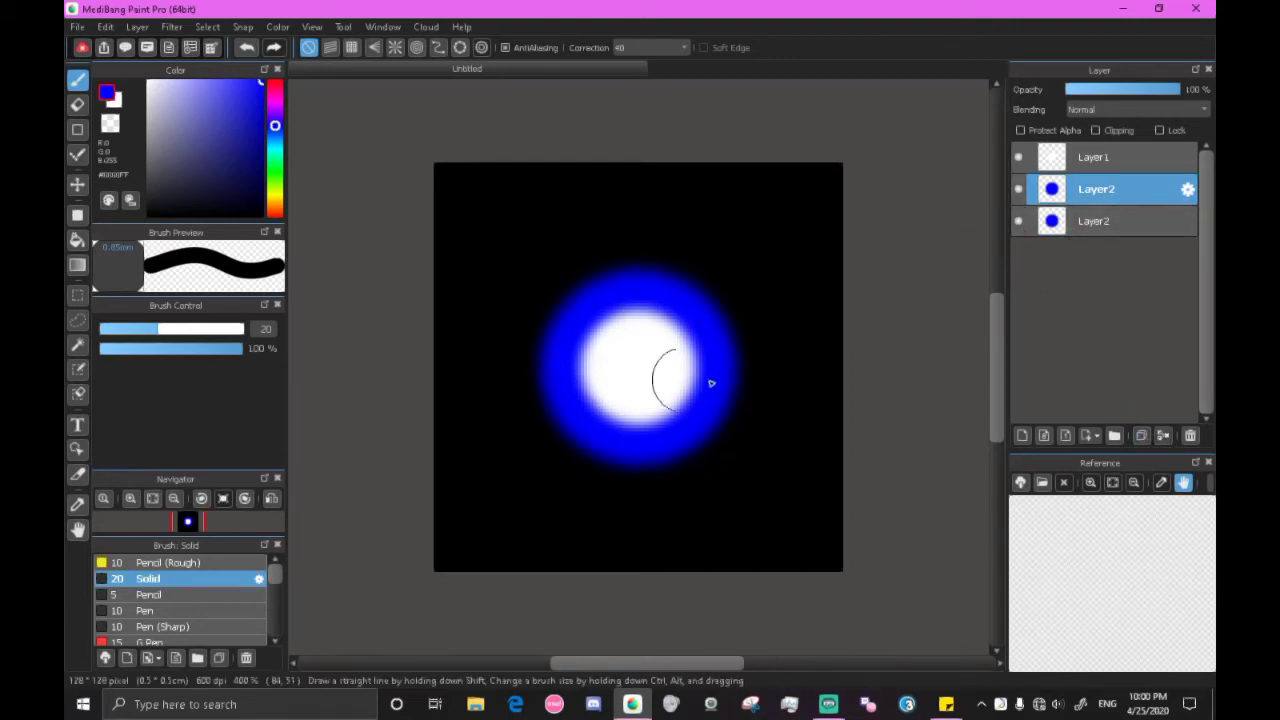
pyautogui.click(1020, 190)
pyautogui.click(1021, 157)
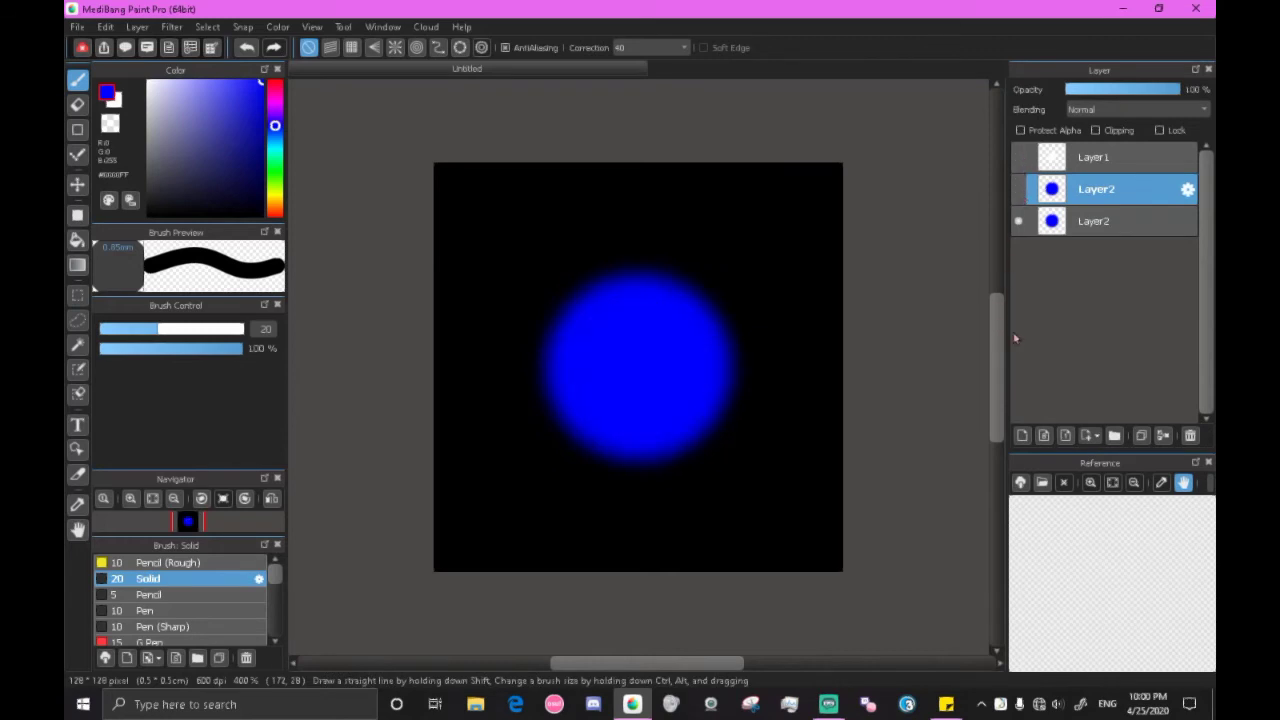
pyautogui.click(1061, 220)
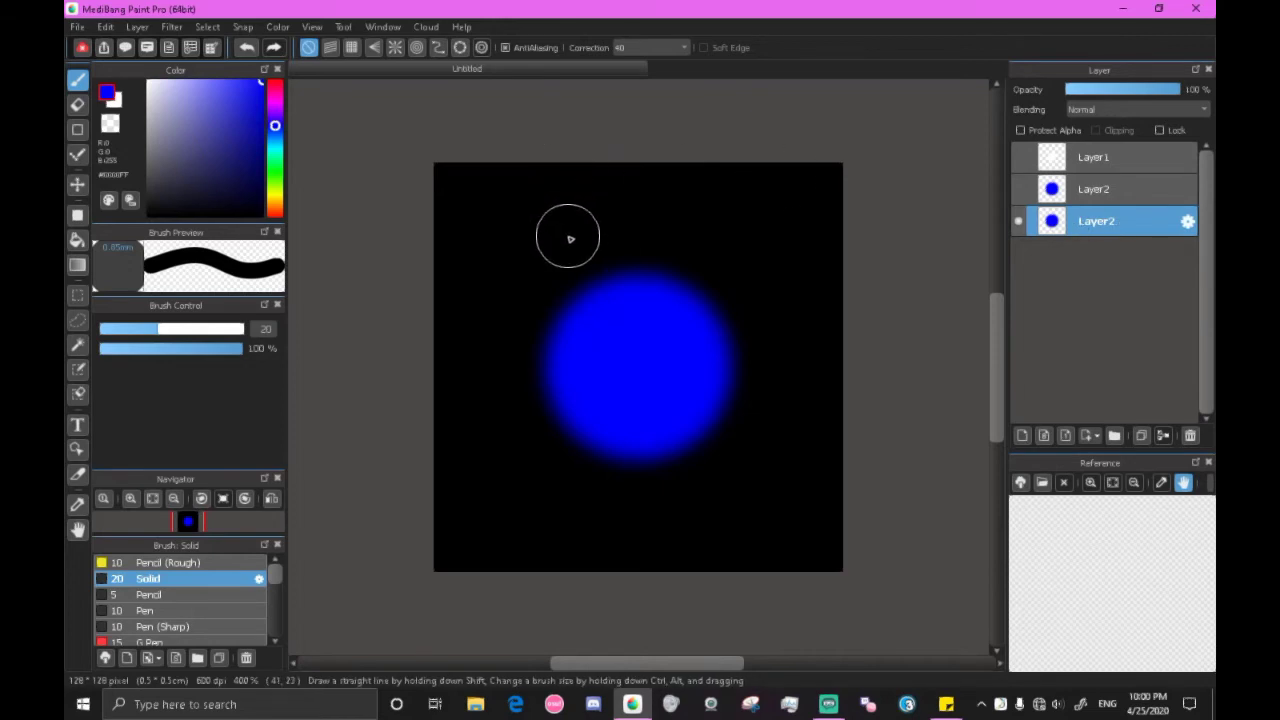
# Transform the bottom blue circle, discarding a trial distortion, and scale it down slightly
pyautogui.hotkey('ctrl', 't')
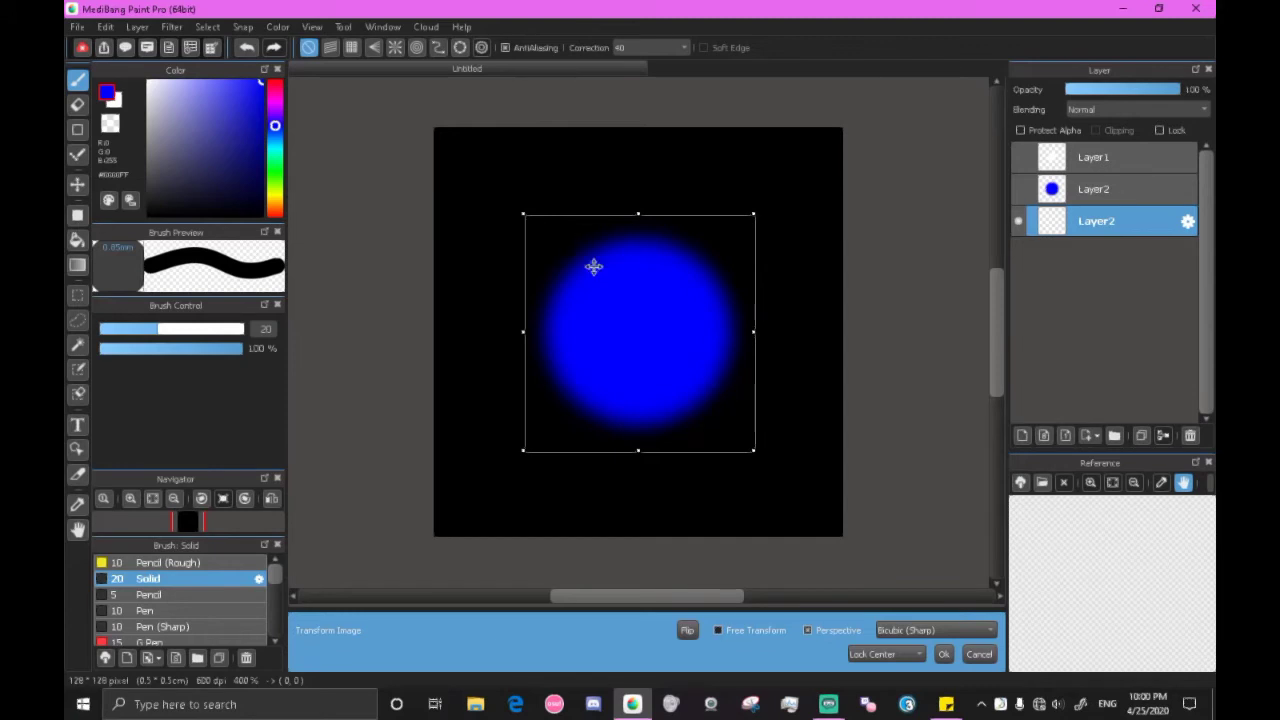
pyautogui.click(752, 636)
pyautogui.moveTo(755, 451); pyautogui.dragTo(900, 553)
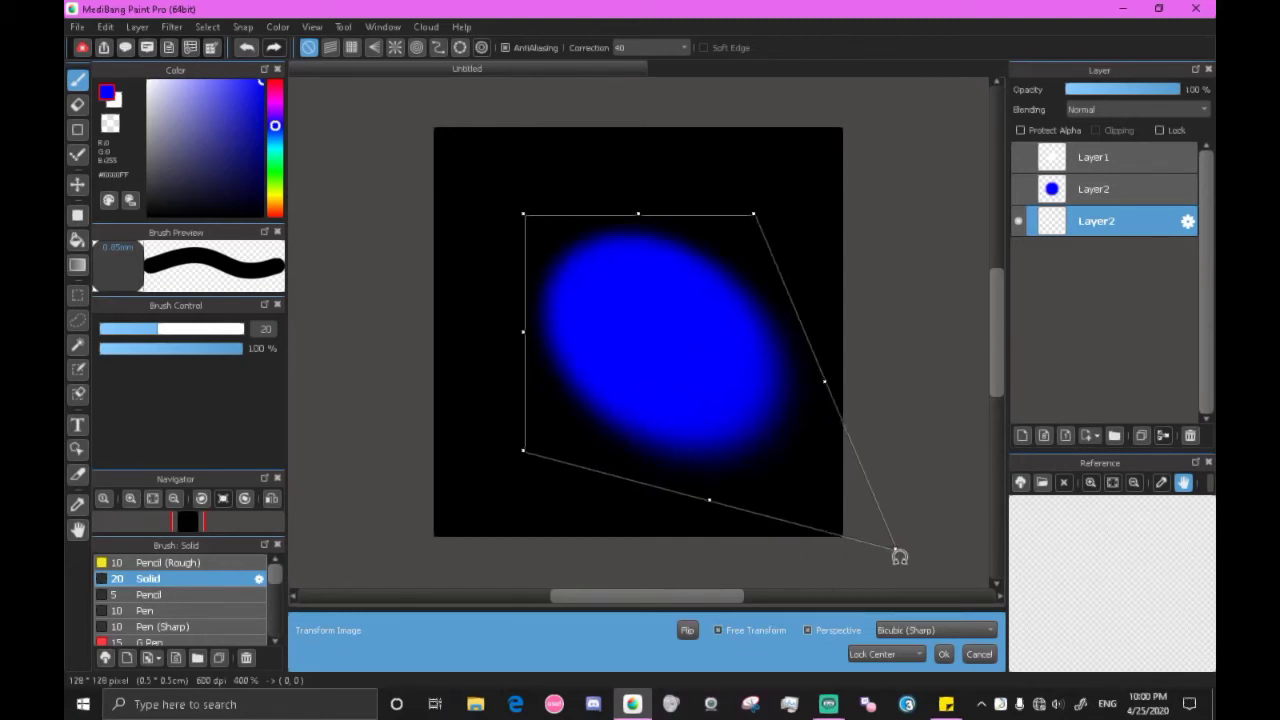
pyautogui.click(808, 630)
pyautogui.moveTo(535, 451); pyautogui.dragTo(423, 292)
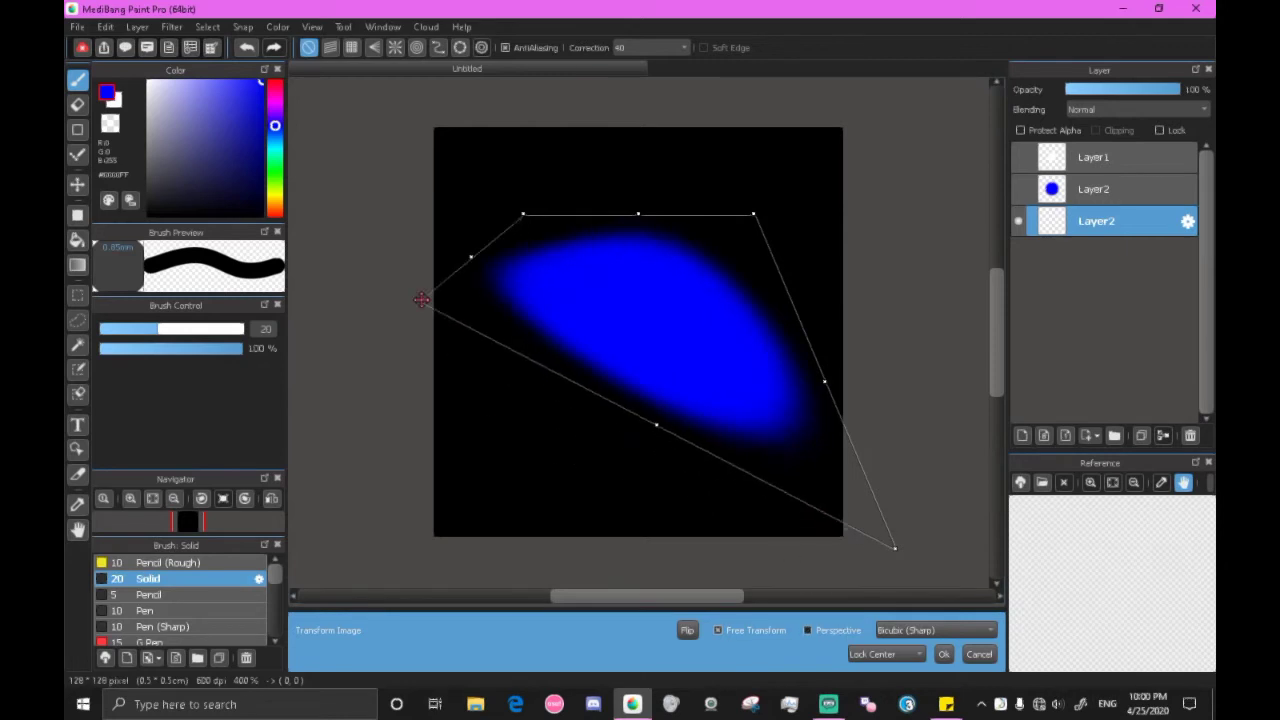
pyautogui.click(979, 654)
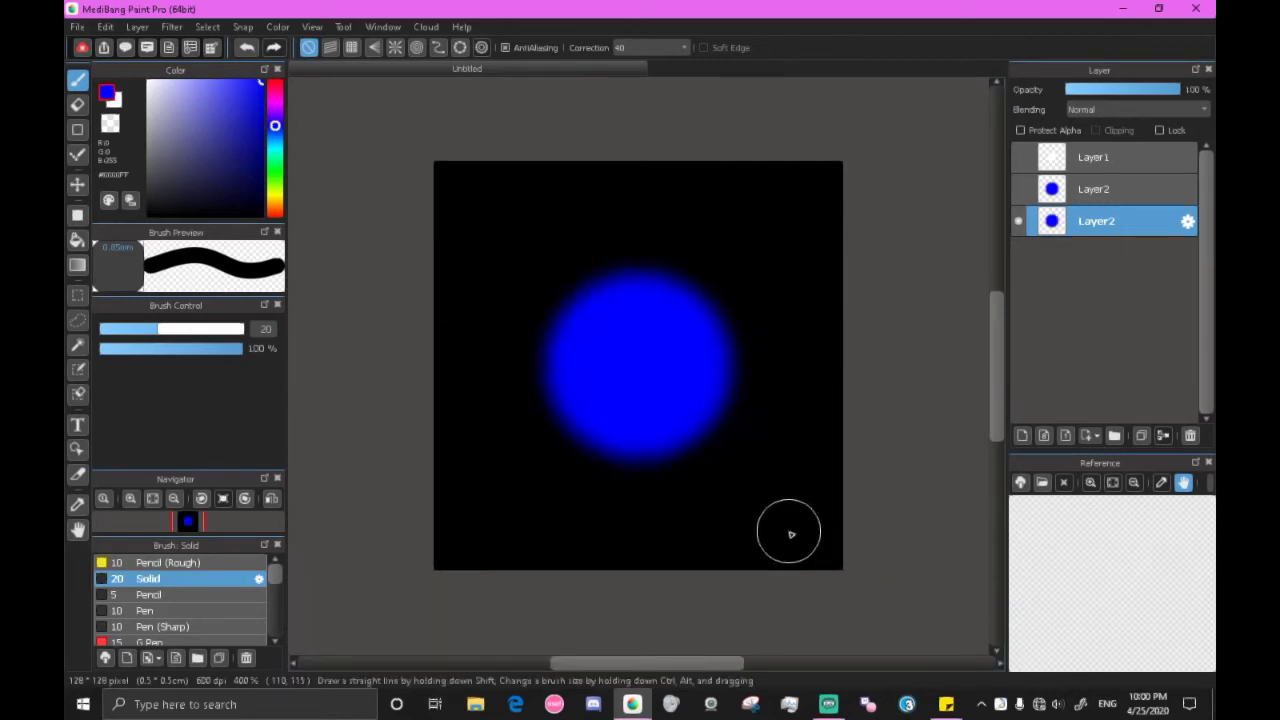
pyautogui.hotkey('ctrl', 't')
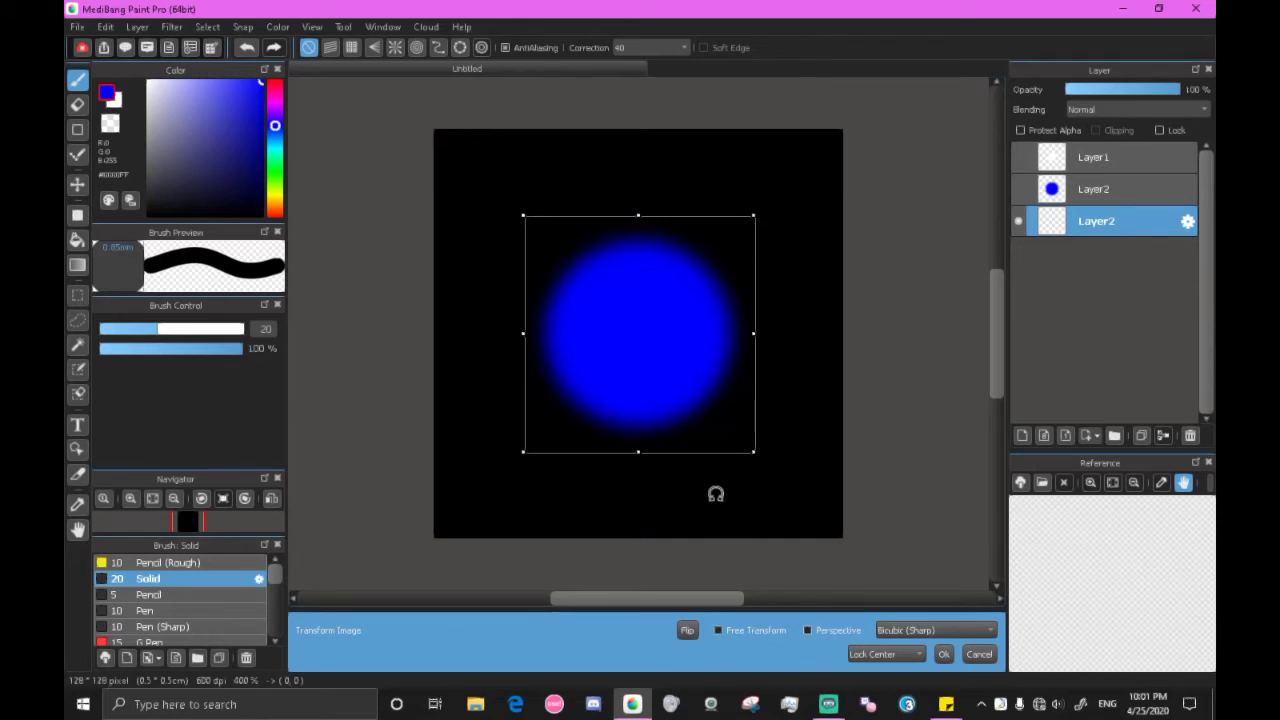
pyautogui.moveTo(757, 448); pyautogui.dragTo(737, 425)
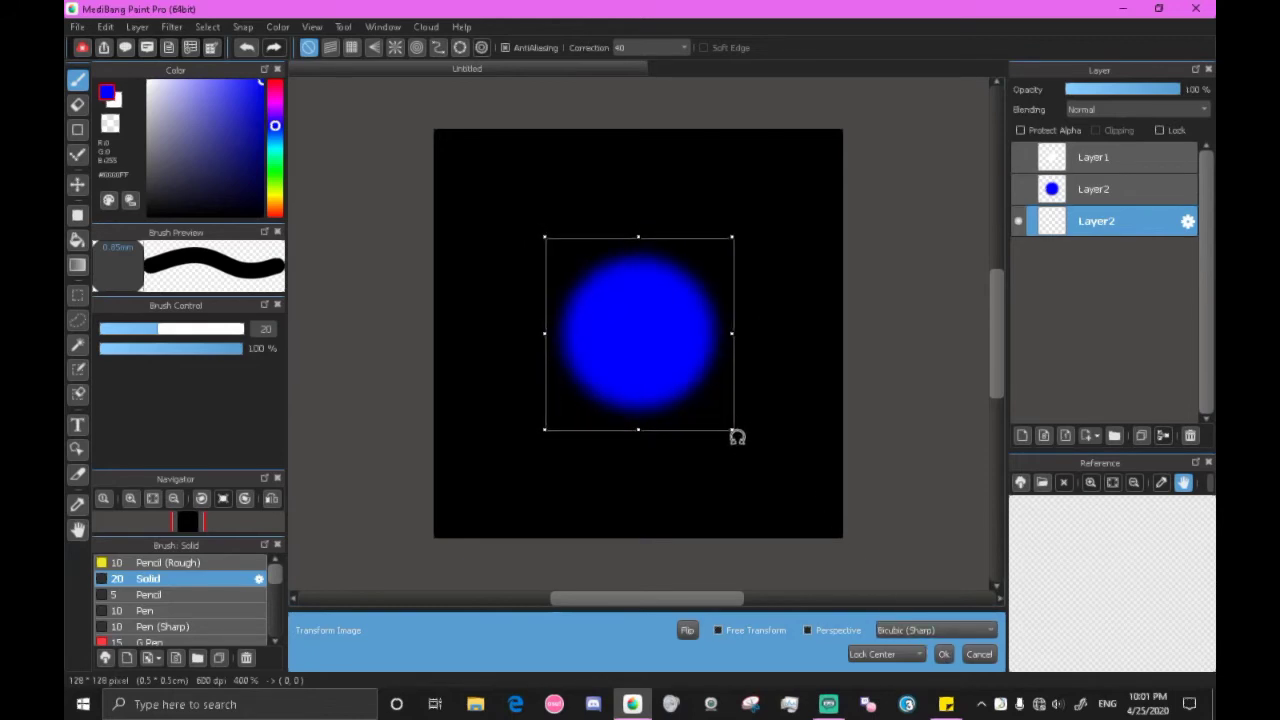
# Confirm the smaller circle and soften it with a Gaussian Blur of value 4
pyautogui.click(943, 654)
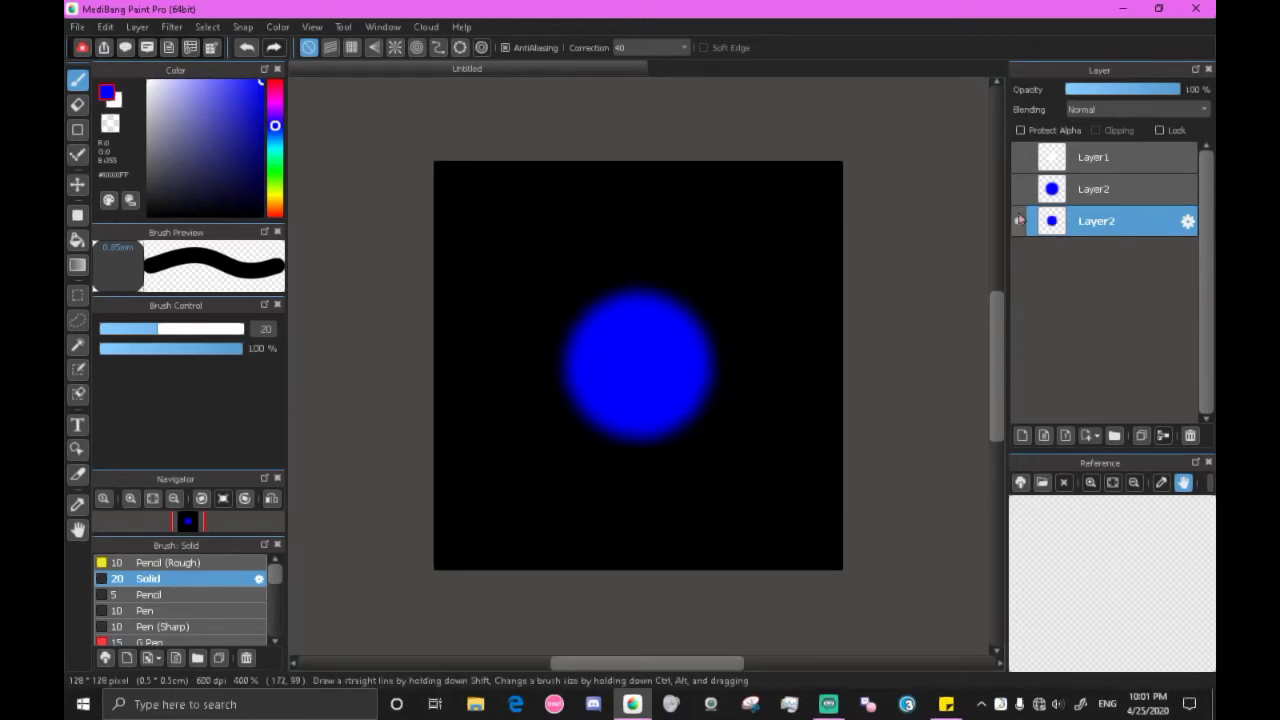
pyautogui.click(1020, 190)
pyautogui.click(1020, 190)
pyautogui.click(1020, 190)
pyautogui.click(1020, 190)
pyautogui.click(174, 27)
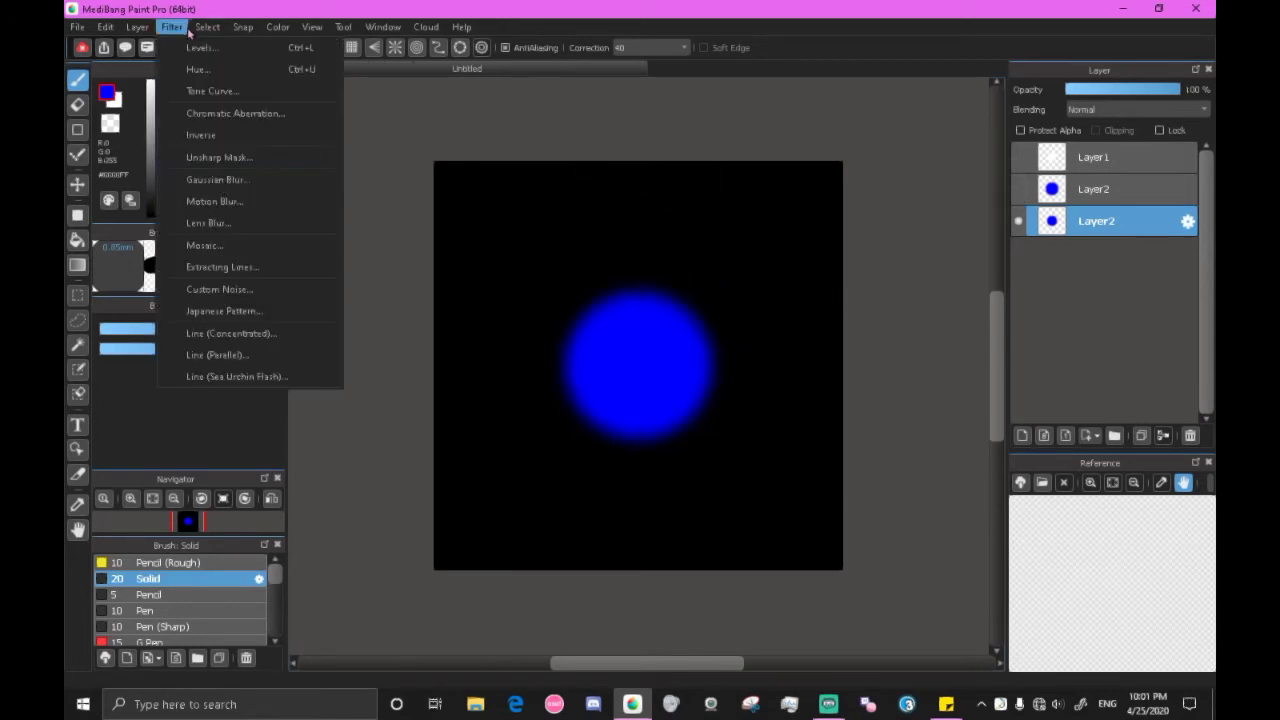
pyautogui.click(236, 196)
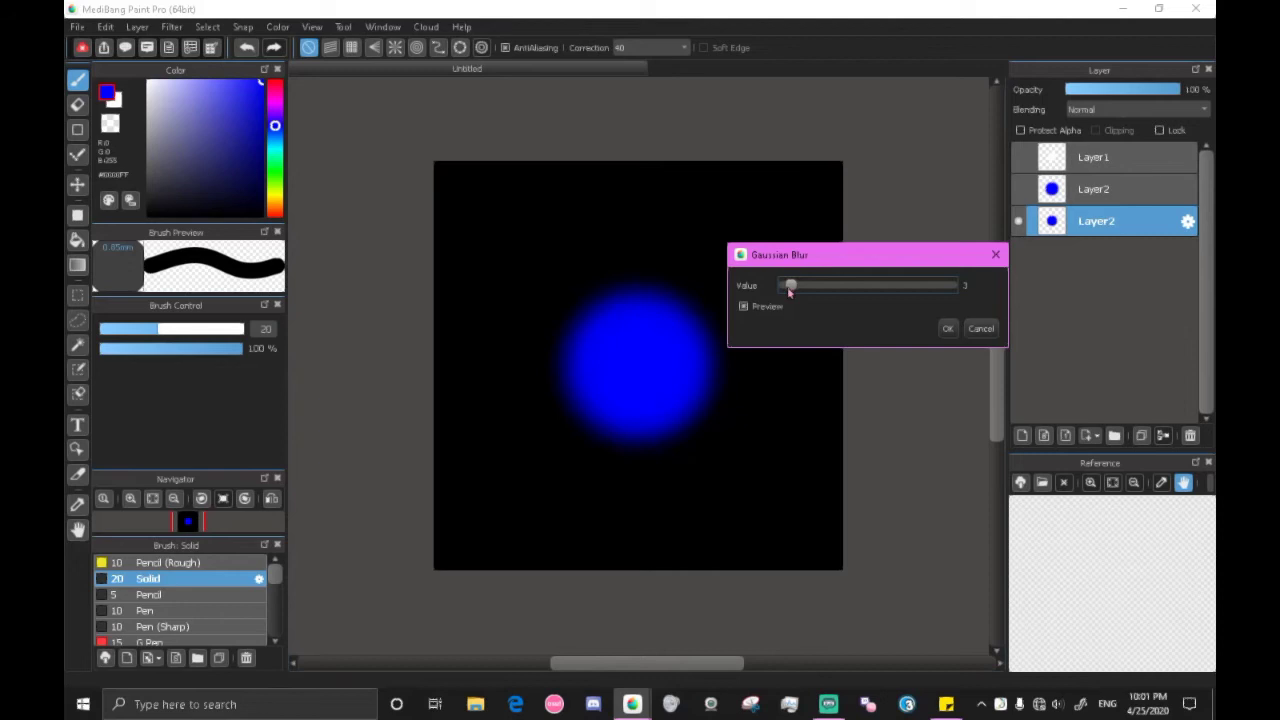
pyautogui.moveTo(789, 289); pyautogui.dragTo(792, 291)
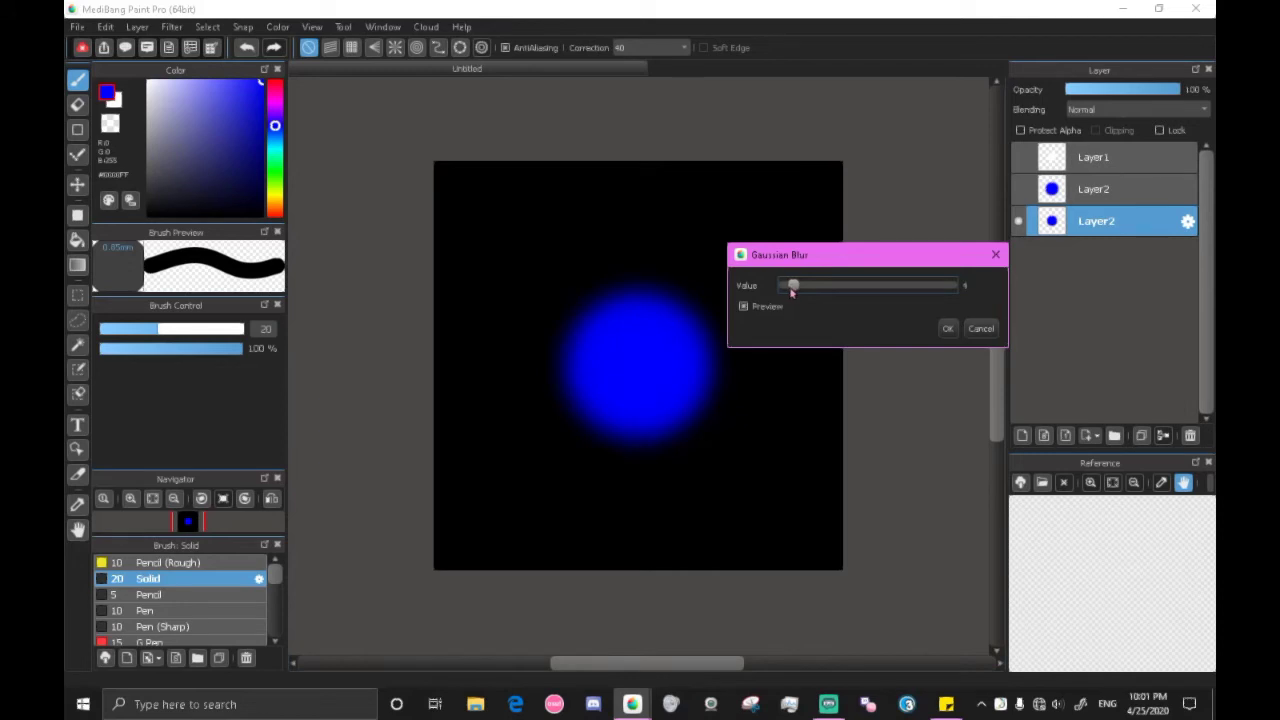
pyautogui.click(948, 328)
# Show Layer1 and the upper Layer2 while hiding the blurred bottom circle for comparison
pyautogui.click(1019, 190)
pyautogui.click(1021, 192)
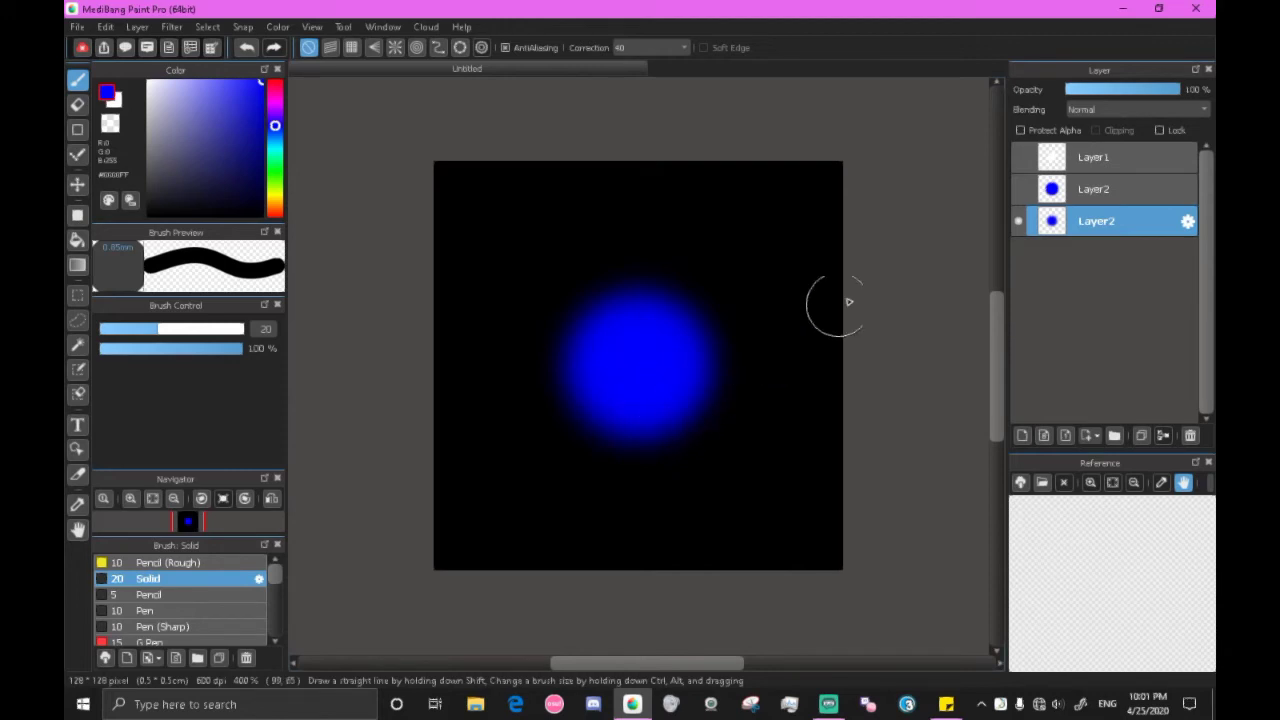
pyautogui.click(1018, 189)
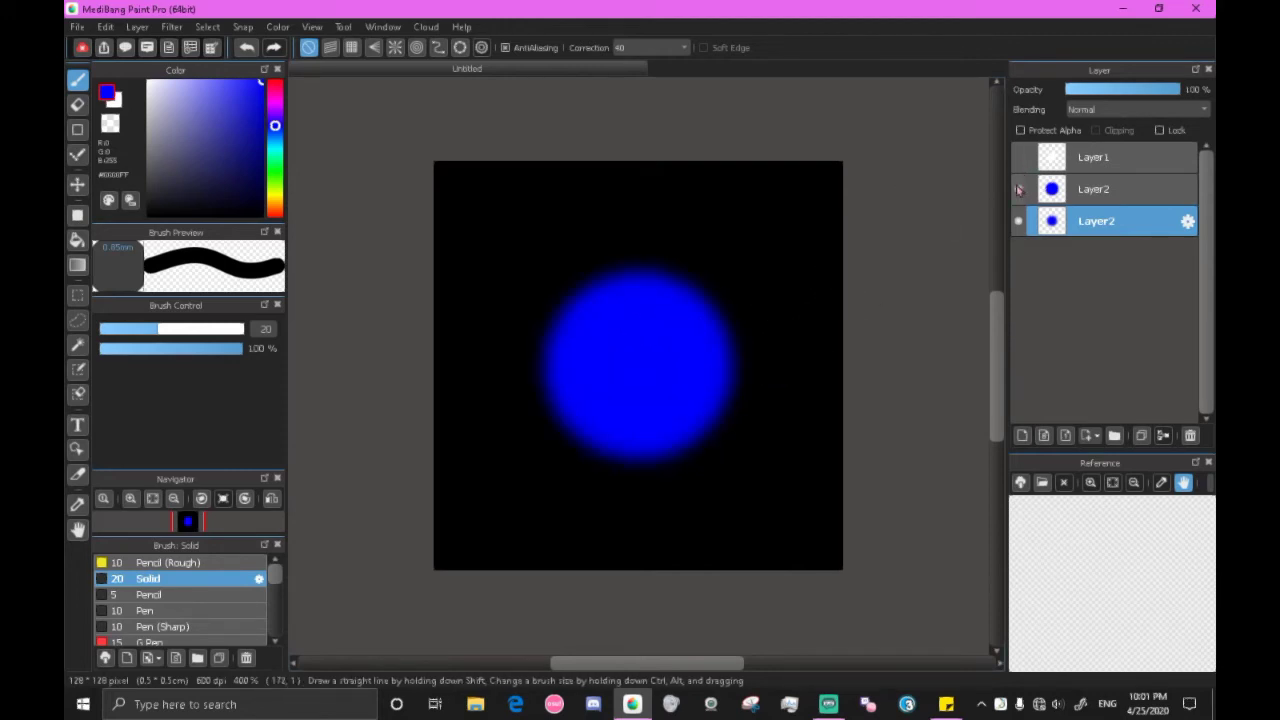
pyautogui.click(1018, 221)
pyautogui.click(1018, 157)
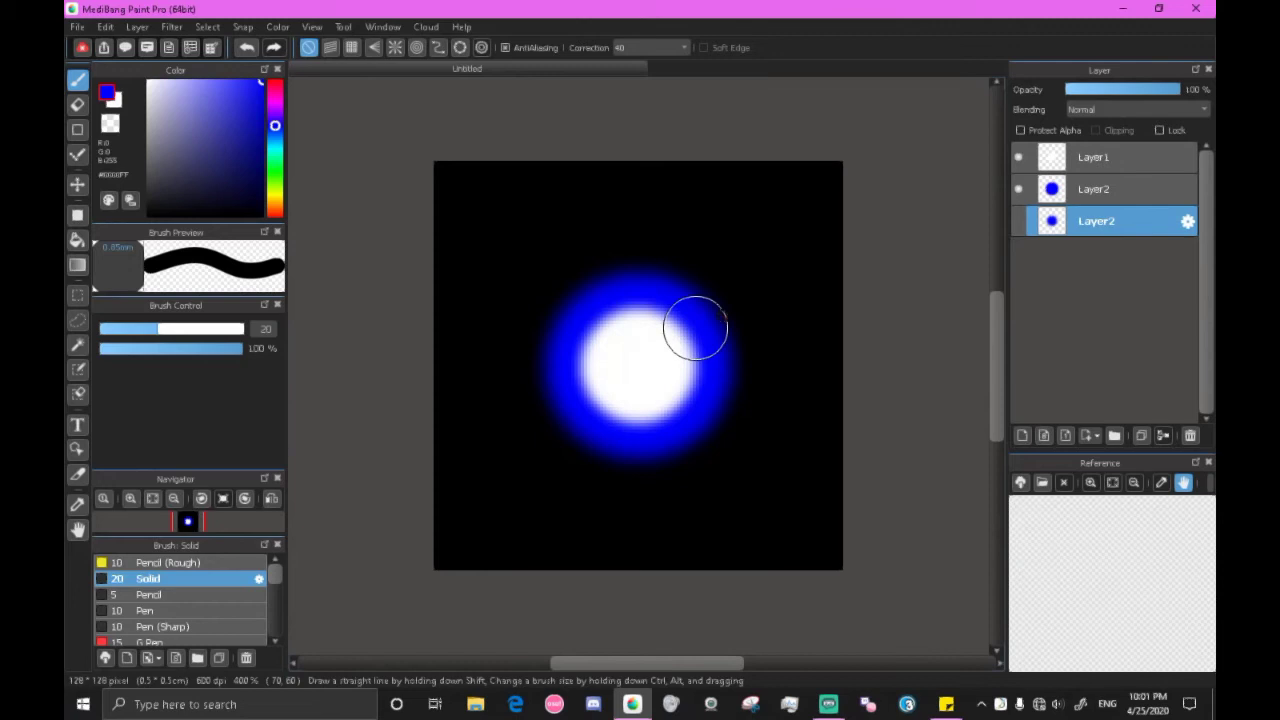
# Show the blurred bottom circle again and switch the canvas to a transparent background
pyautogui.click(1018, 221)
pyautogui.click(312, 27)
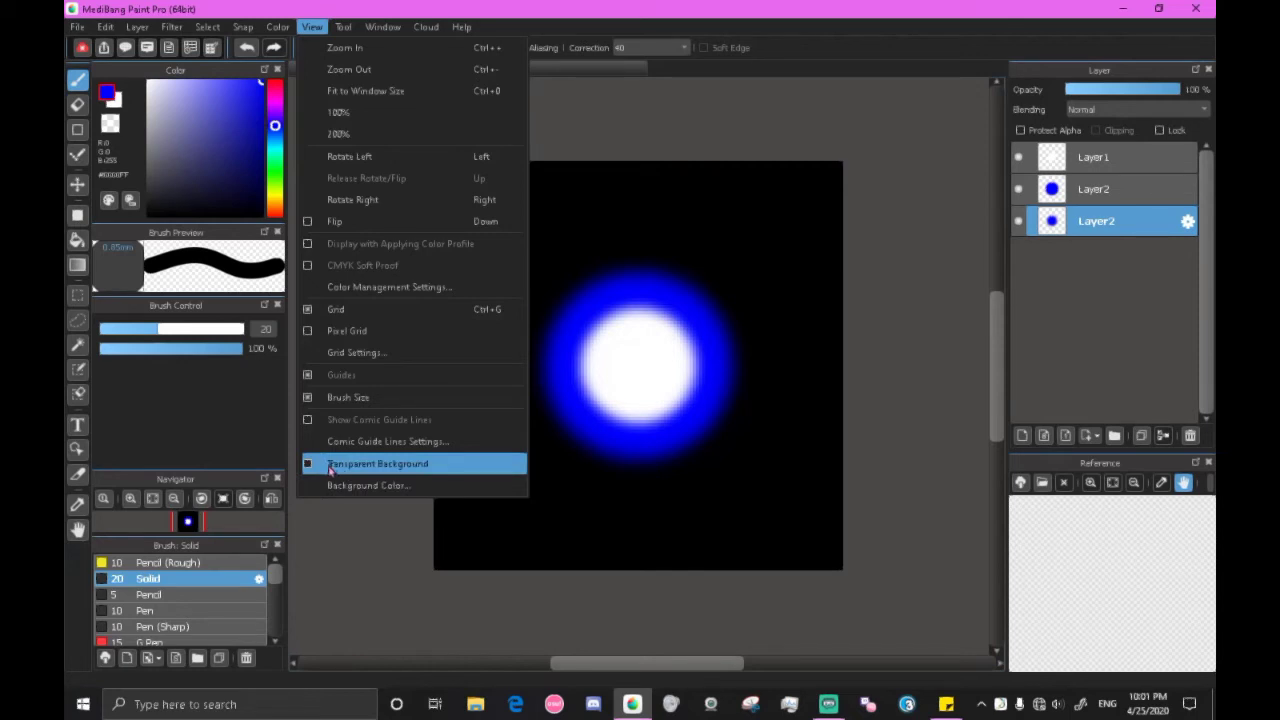
pyautogui.click(360, 467)
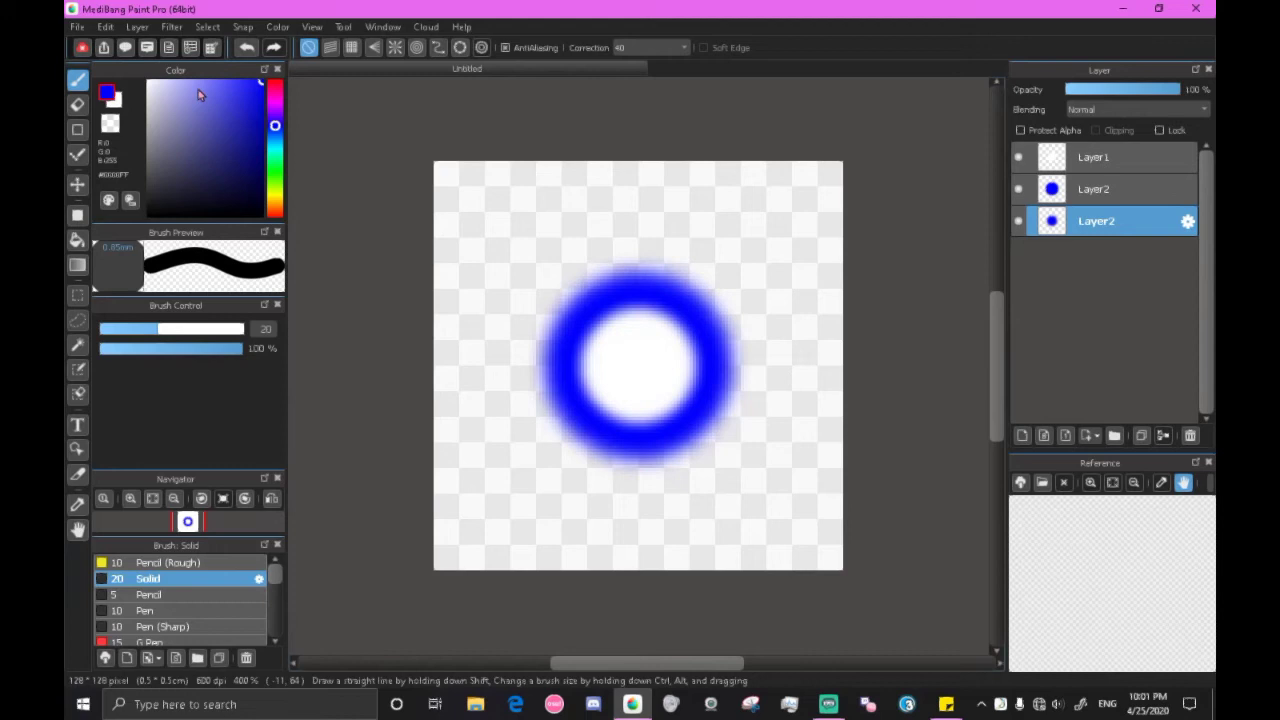
# Export the image as a Transparent PNG with no fixed size, naming it cursor@2x
pyautogui.click(77, 28)
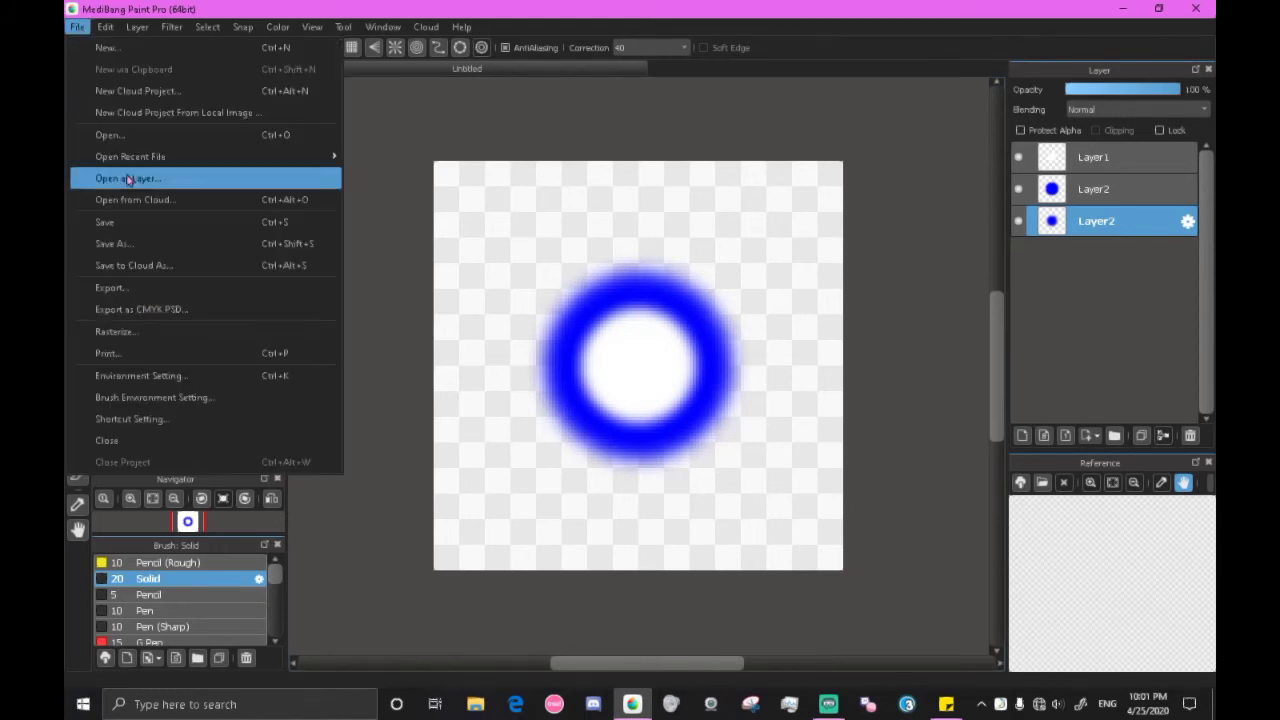
pyautogui.click(124, 288)
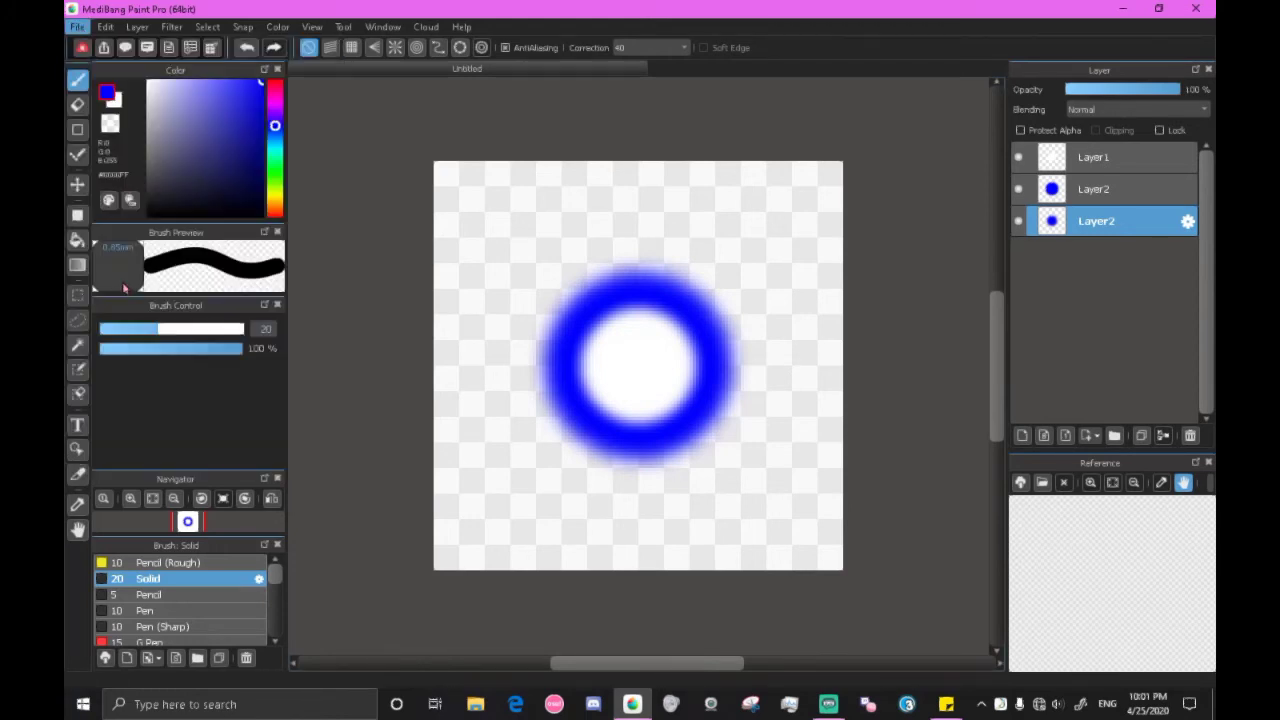
pyautogui.click(547, 312)
pyautogui.click(612, 290)
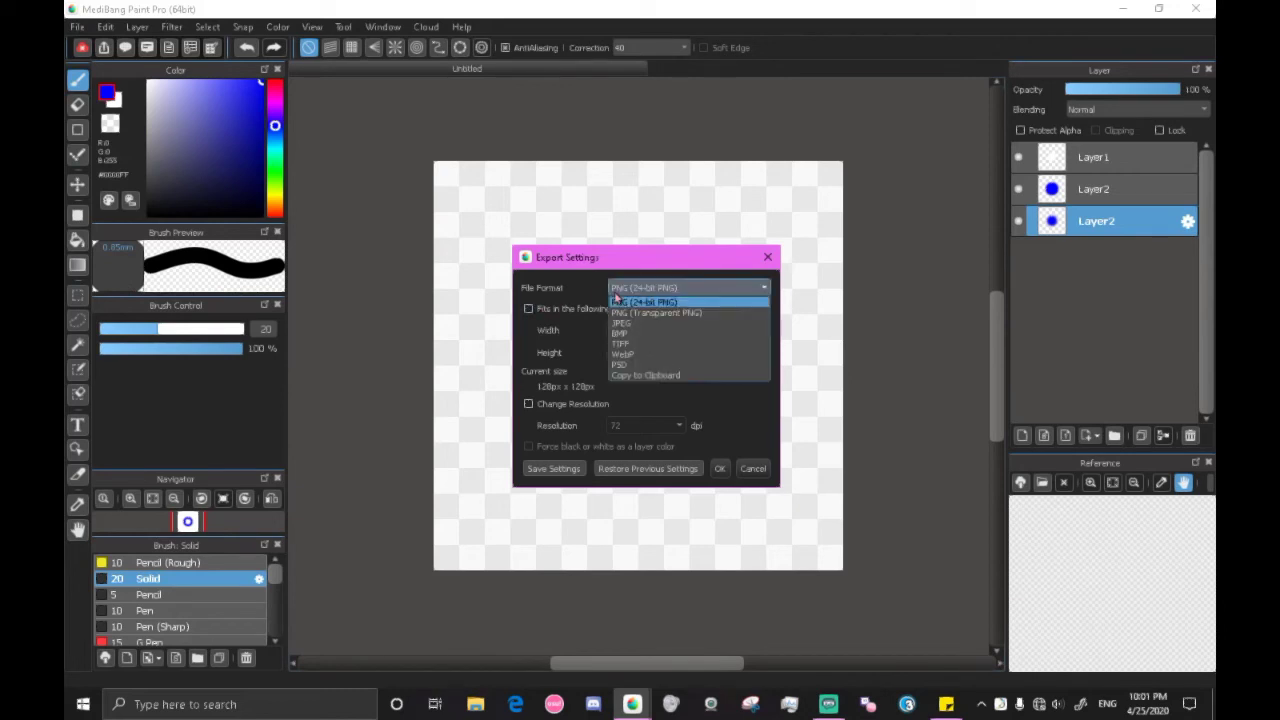
pyautogui.click(628, 314)
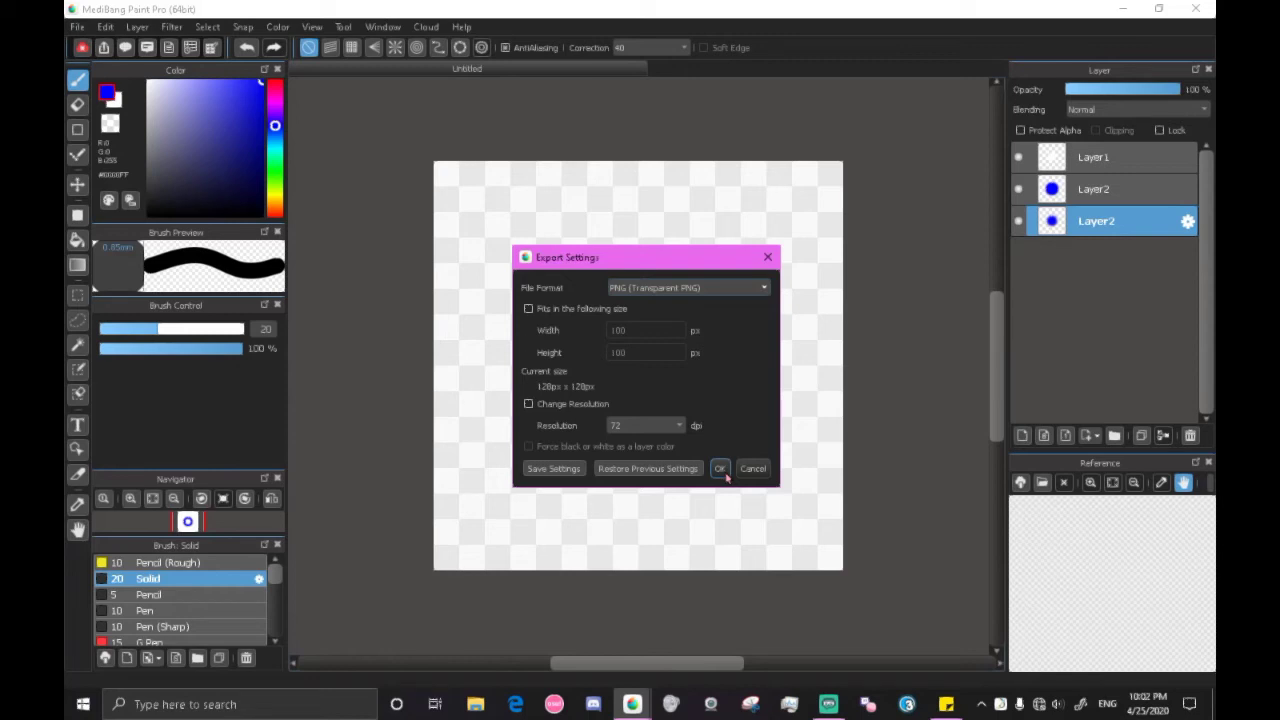
pyautogui.click(722, 472)
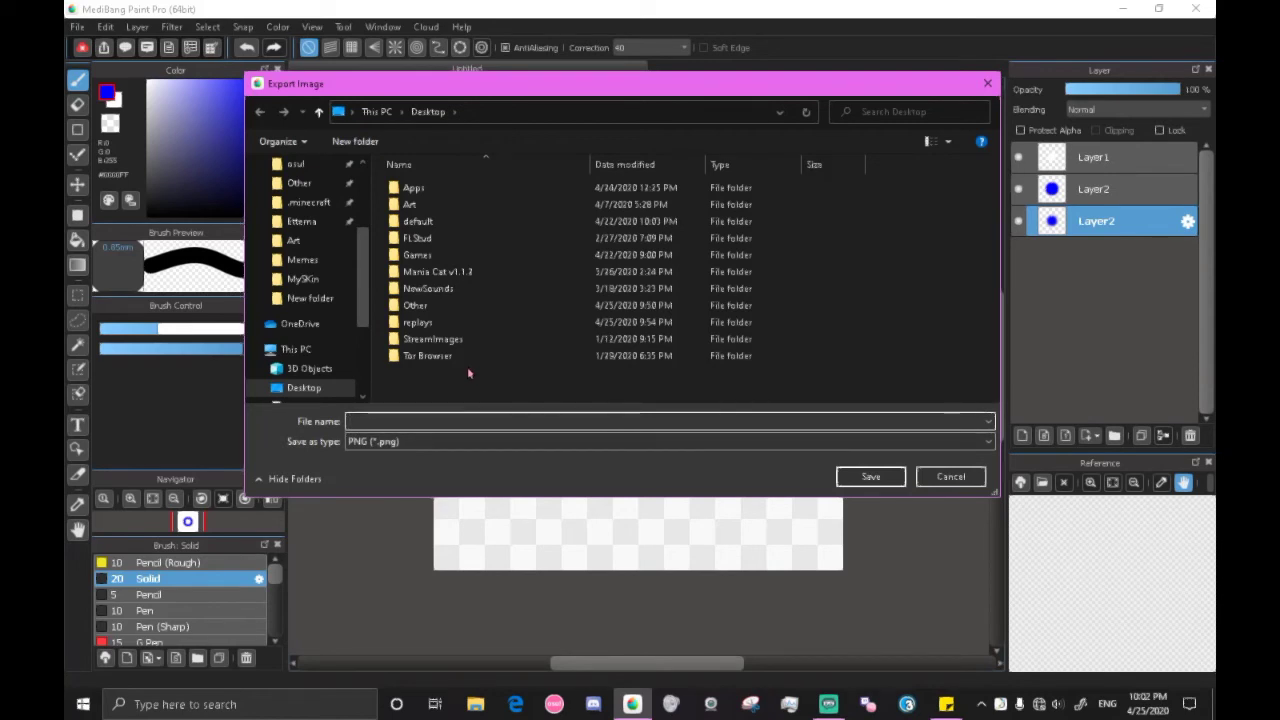
pyautogui.click(951, 476)
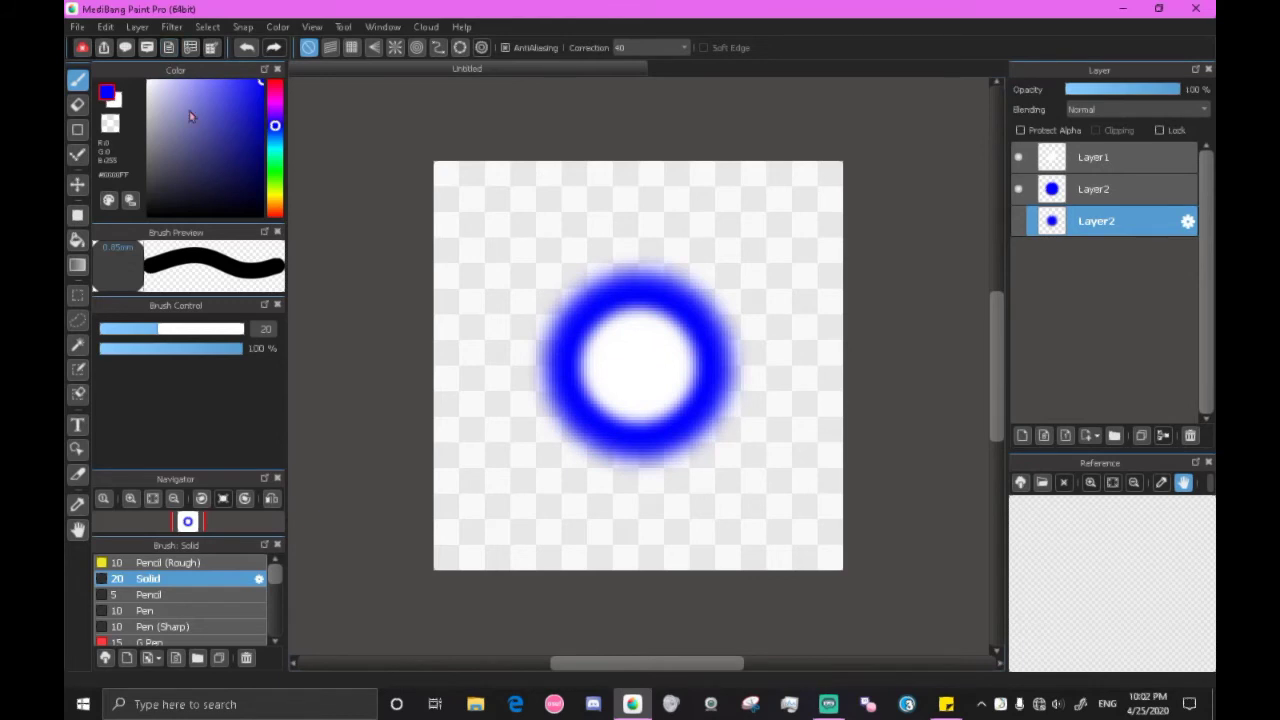
pyautogui.click(77, 26)
pyautogui.click(160, 283)
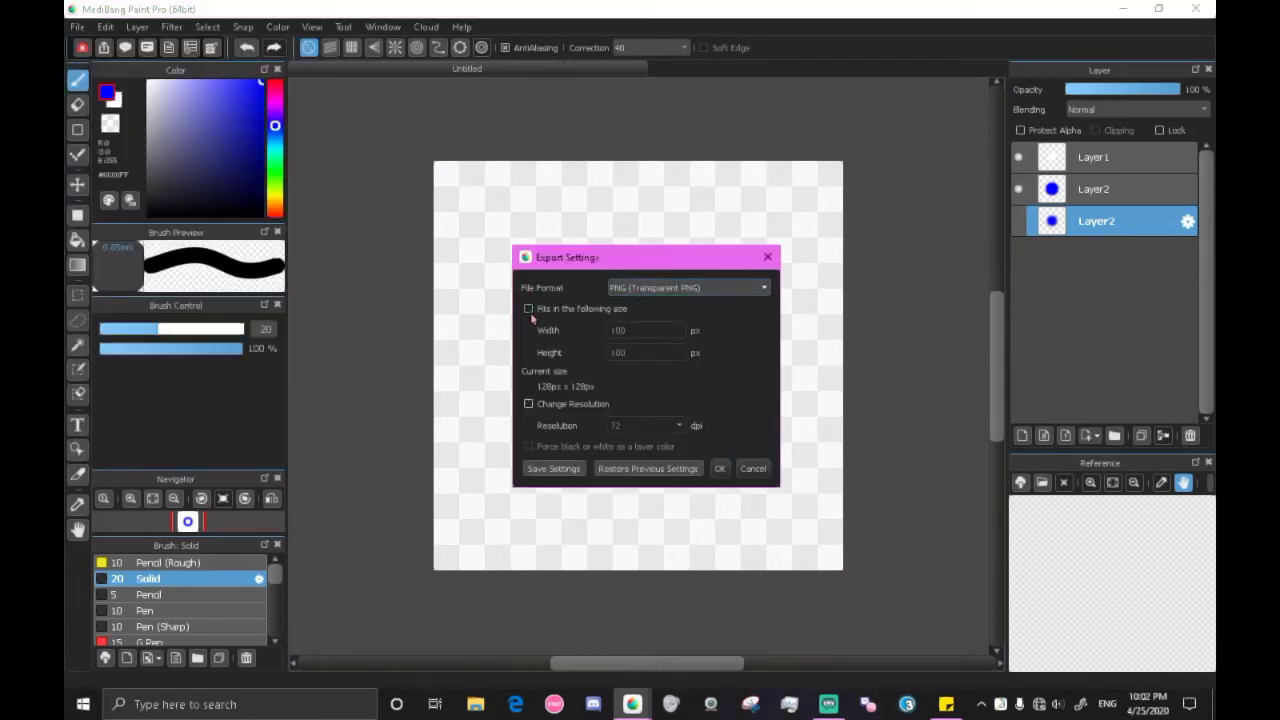
pyautogui.click(719, 468)
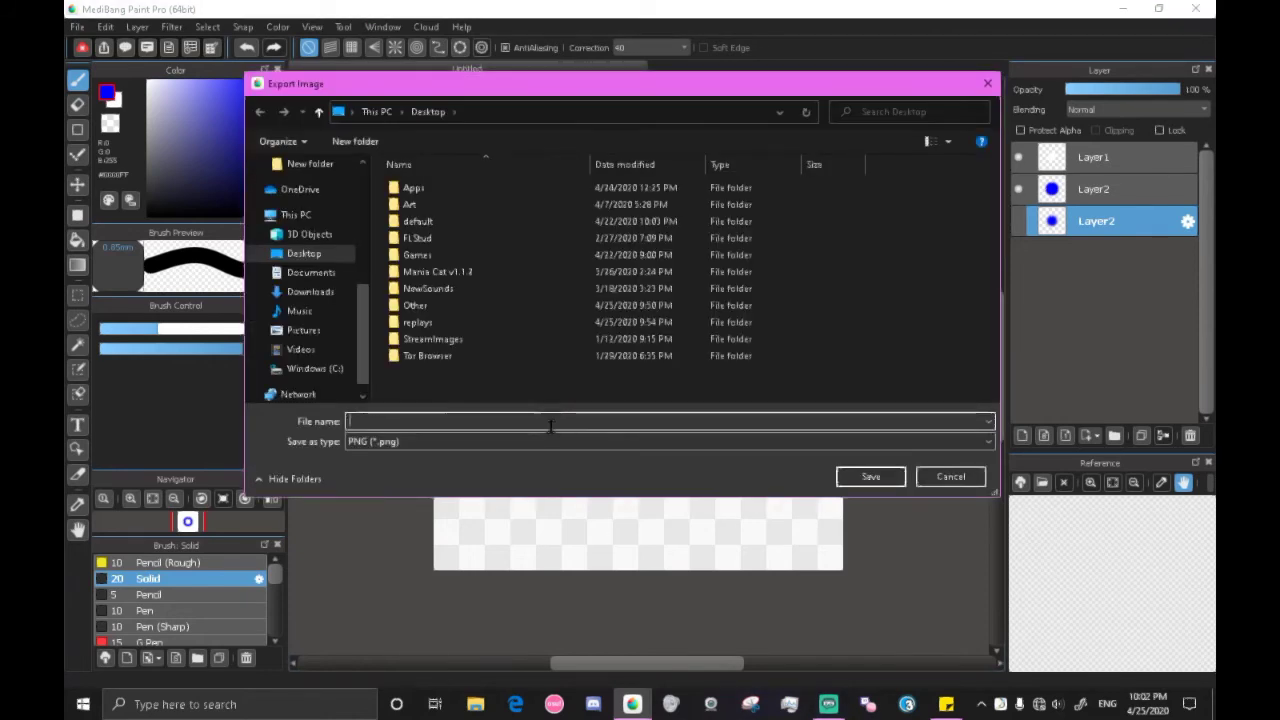
pyautogui.write('cursor@2x')
# Save cursor@2x, then leave only the blurred bottom blue circle visible
pyautogui.click(870, 476)
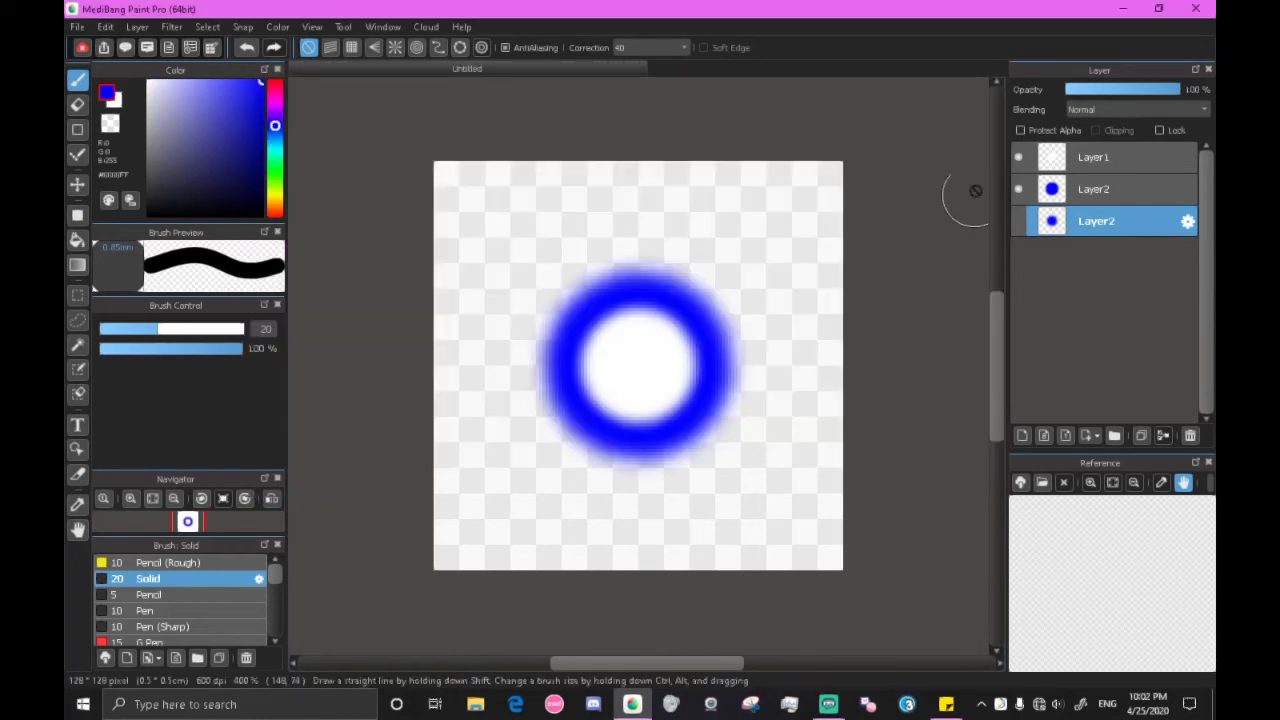
pyautogui.click(1019, 190)
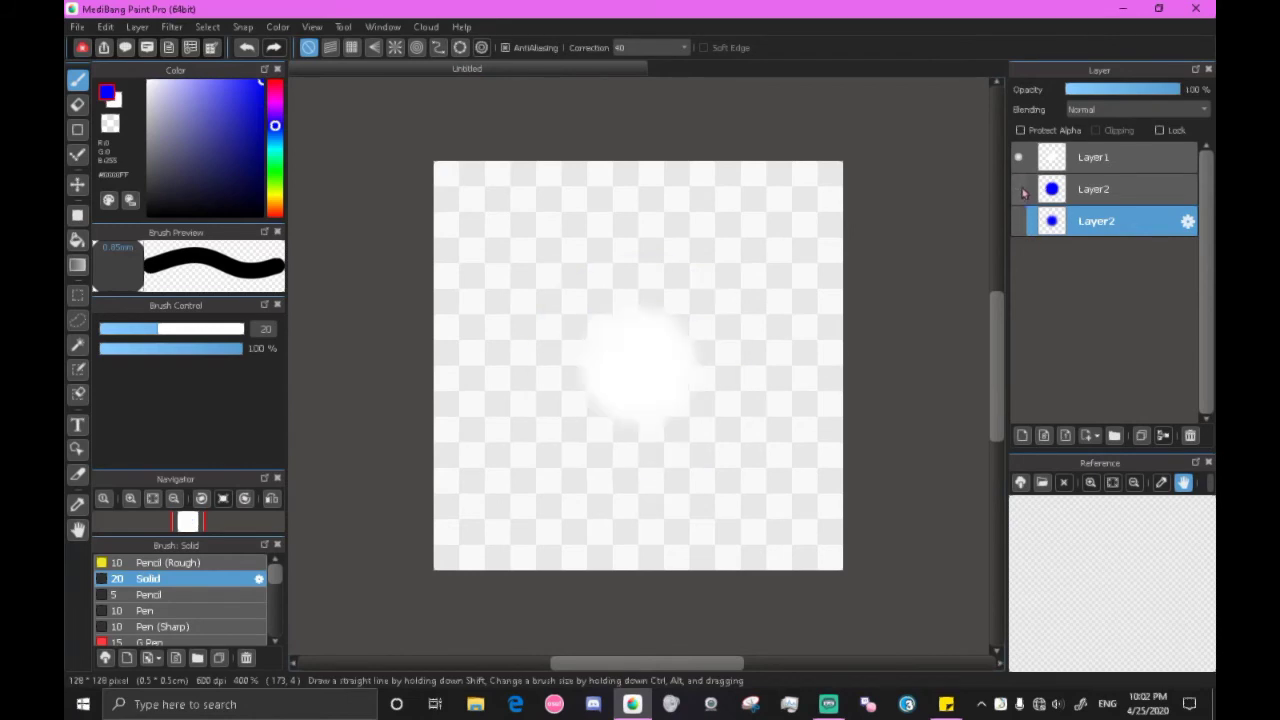
pyautogui.click(1019, 158)
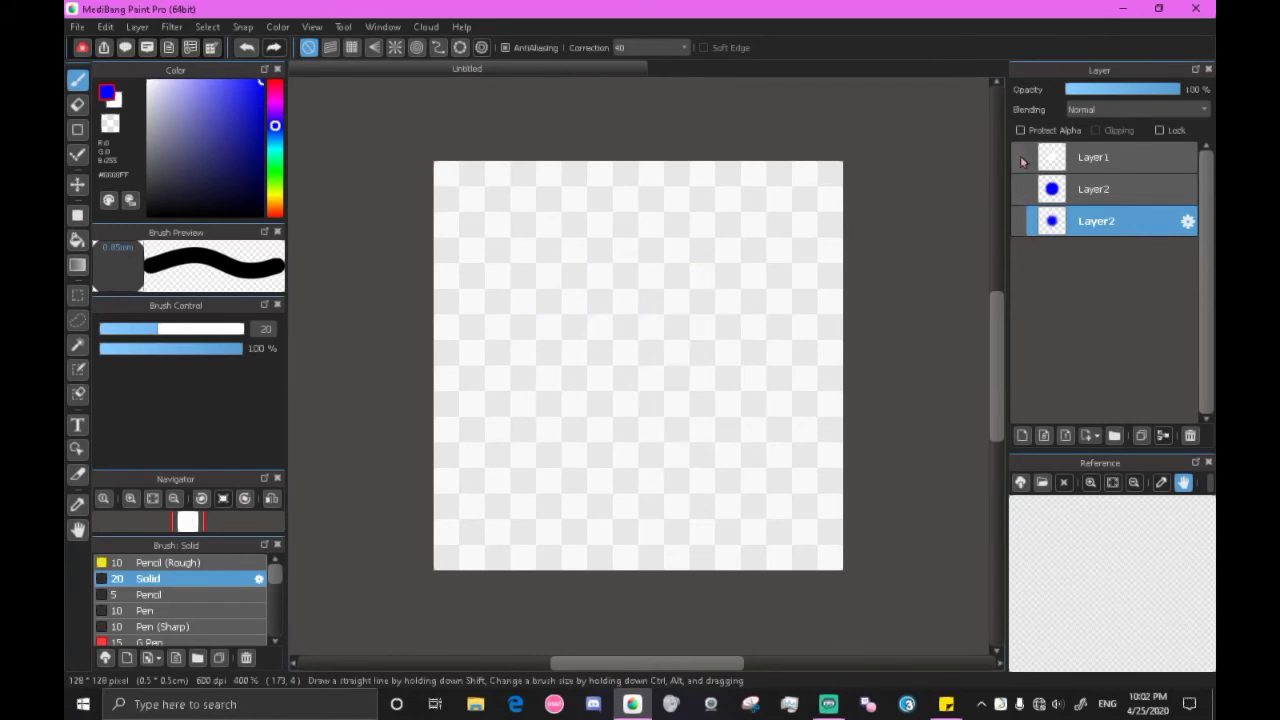
pyautogui.click(1019, 224)
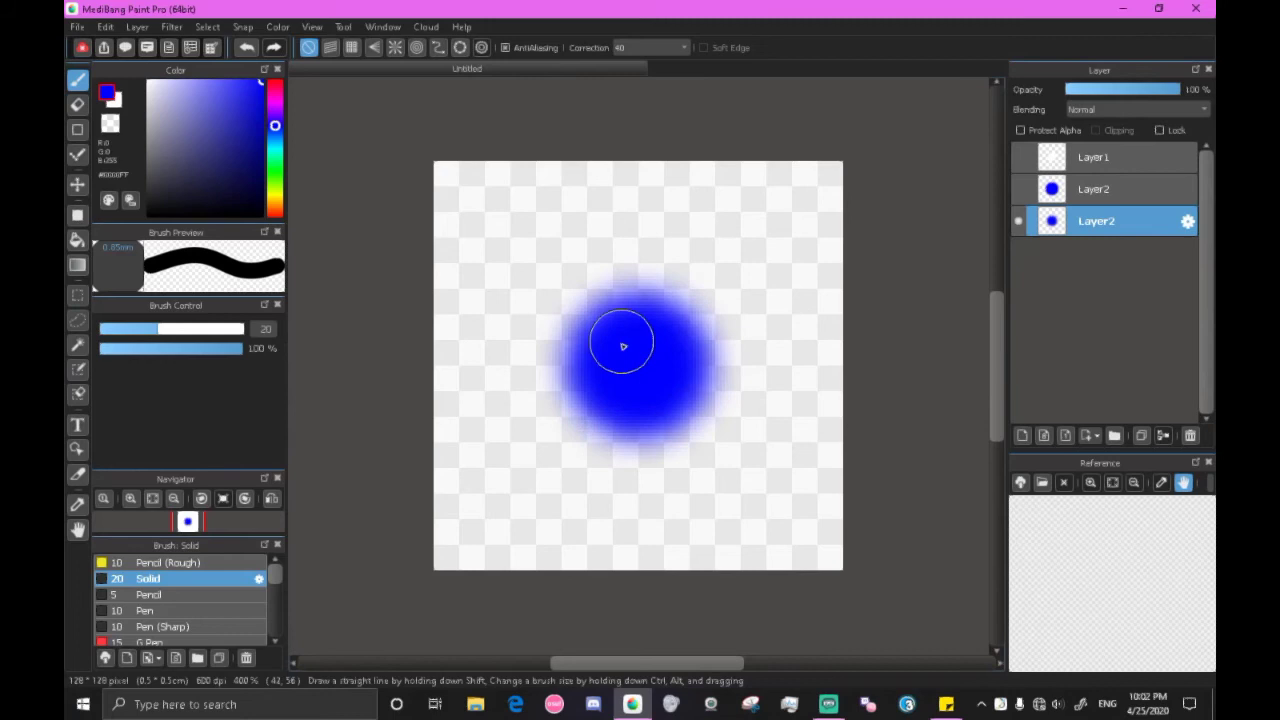
# Export the blurred circle as a Transparent PNG named cursortrail@2x to the Desktop
pyautogui.click(74, 27)
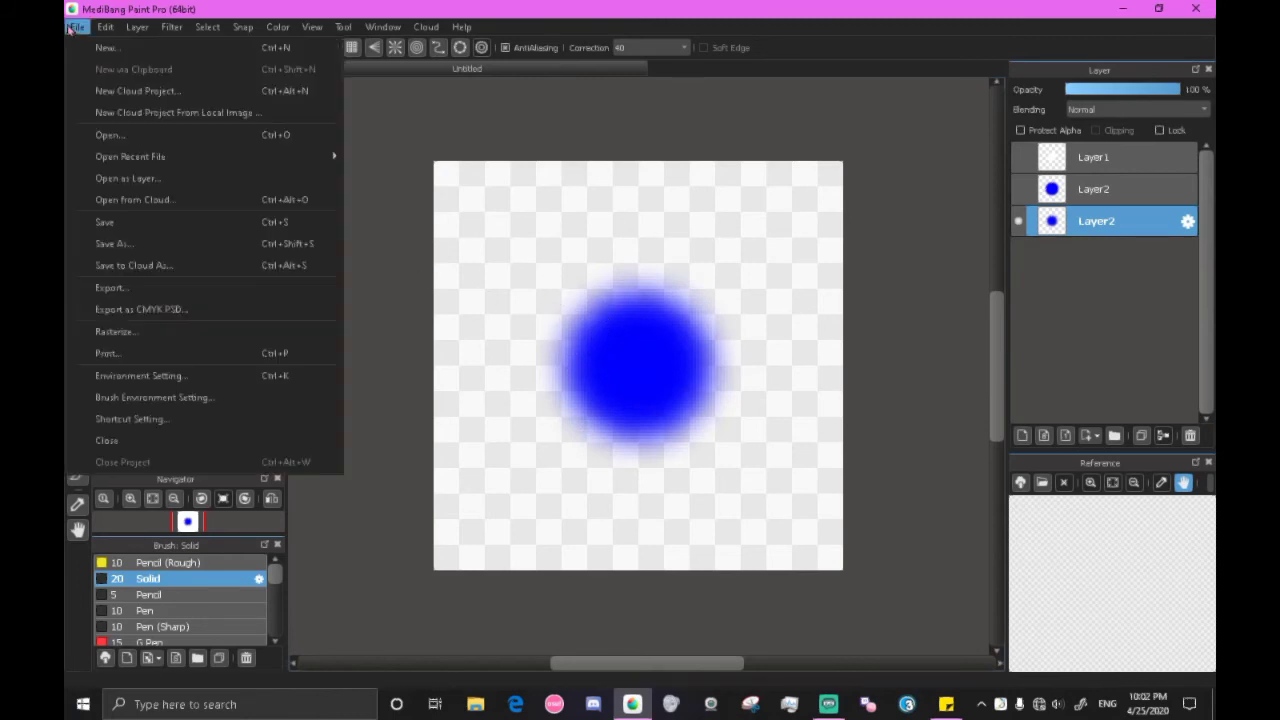
pyautogui.click(150, 287)
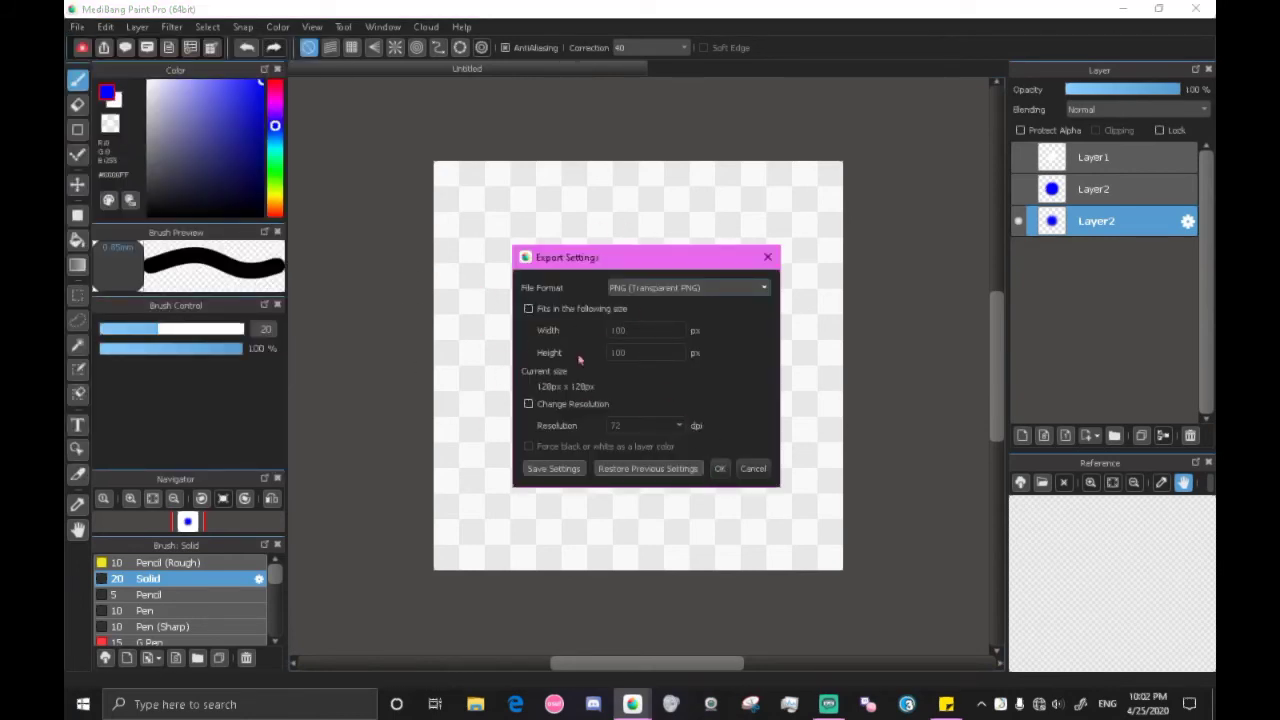
pyautogui.click(720, 470)
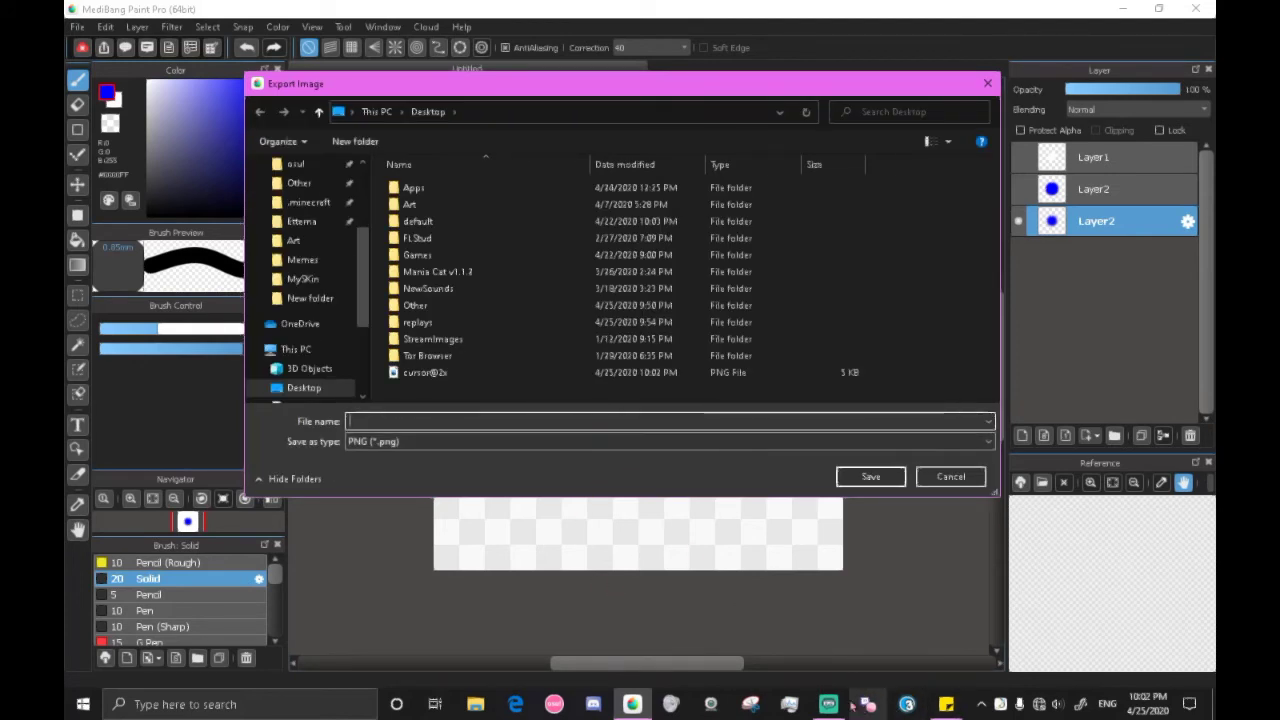
pyautogui.write('c')
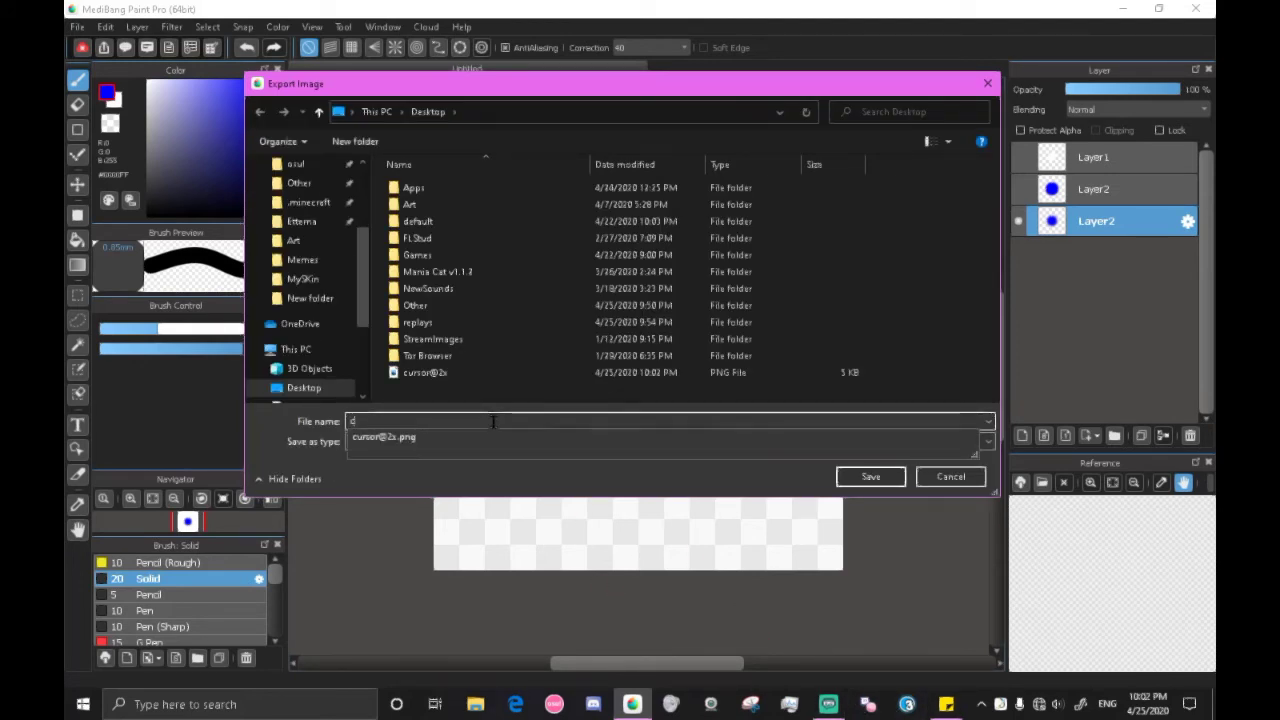
pyautogui.write('ursortrail')
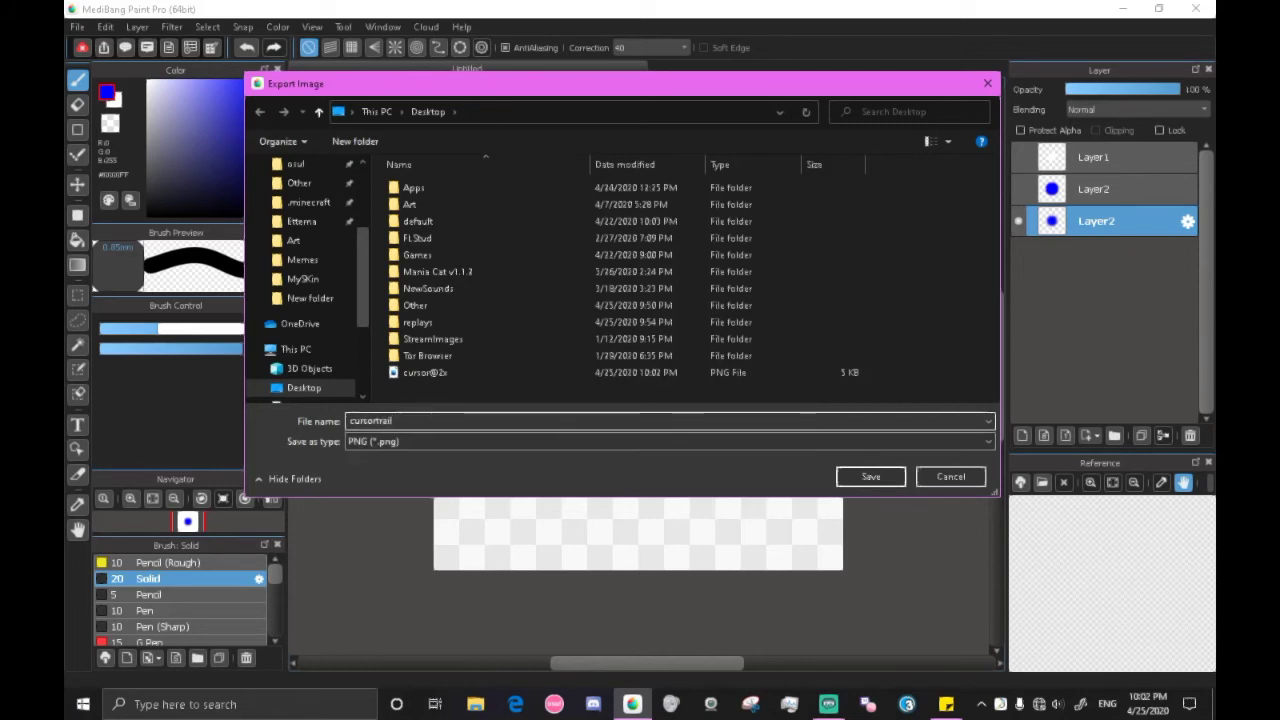
pyautogui.write('@2x')
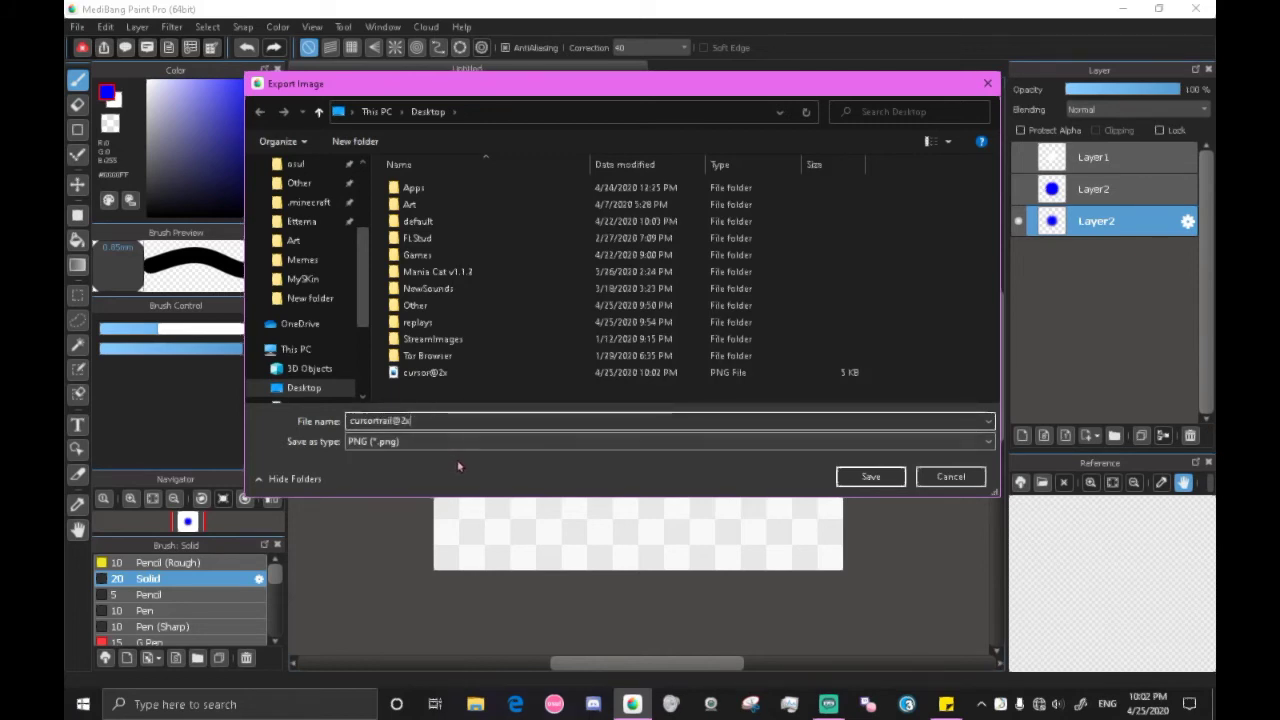
pyautogui.click(868, 477)
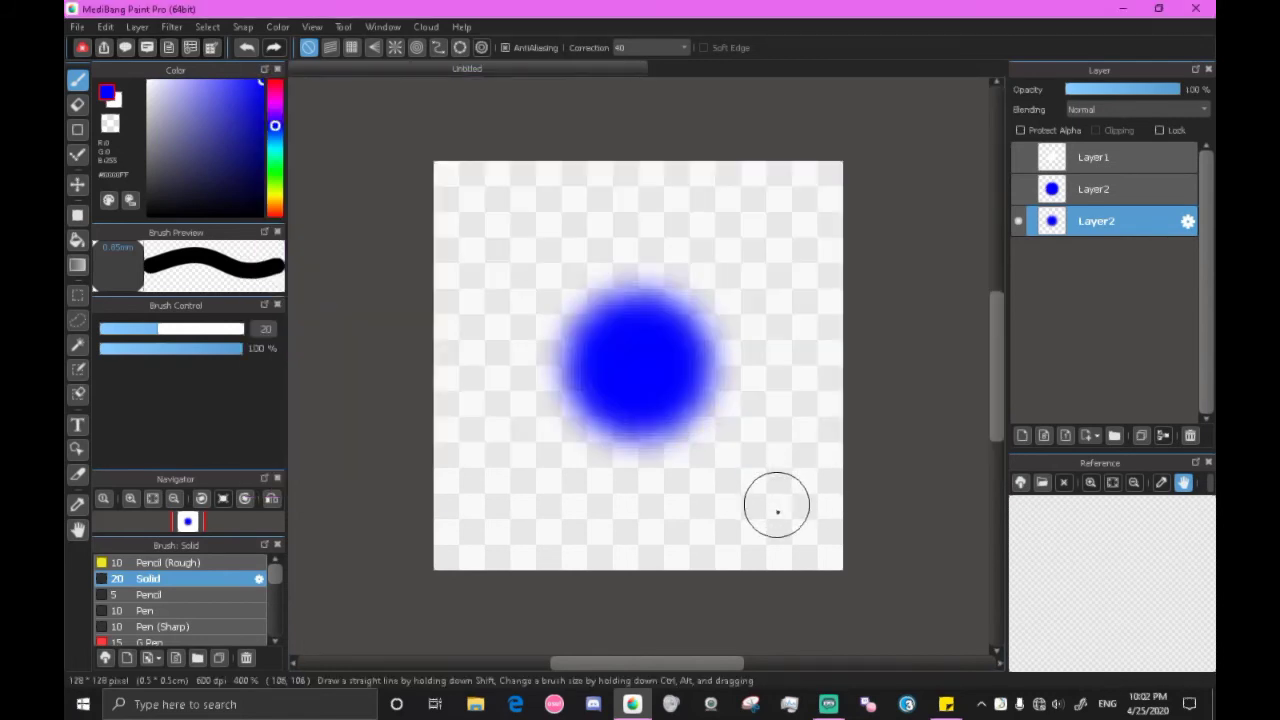
# Open File Explorer and bring the SillyFangirl 2018-04-17 skin folder window forward
pyautogui.click(478, 706)
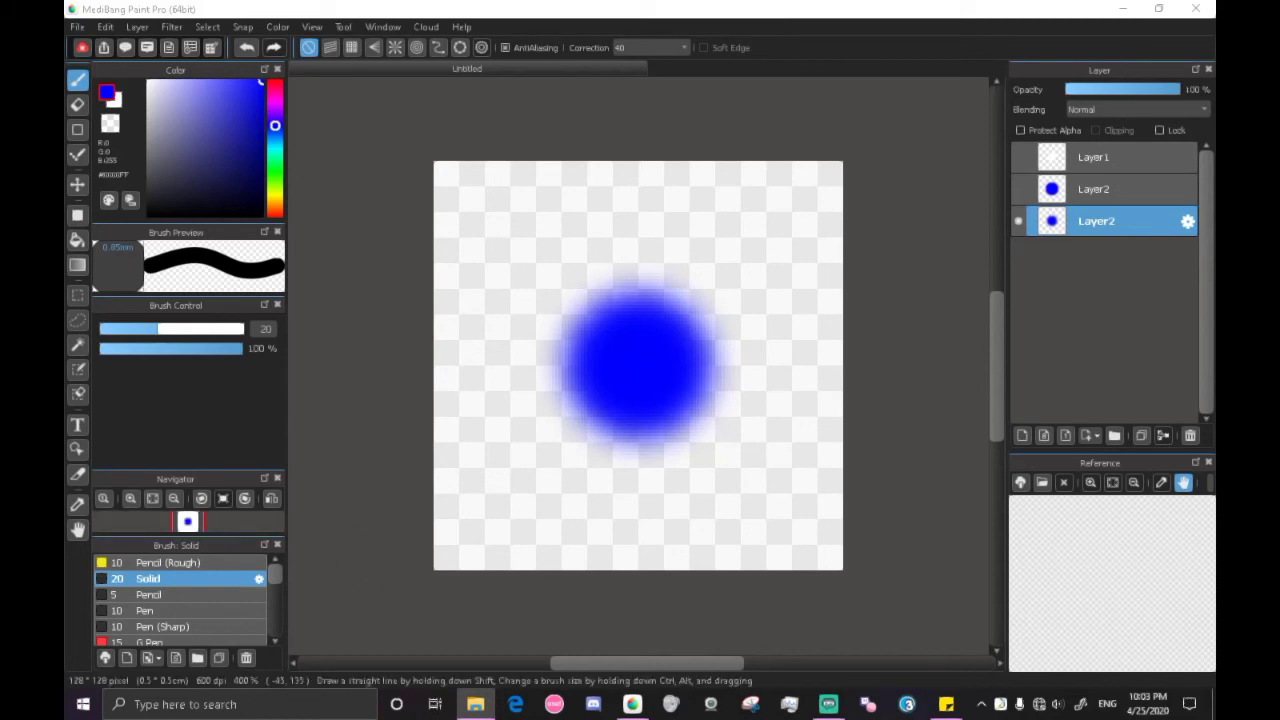
pyautogui.hotkey('alt', 'Tab')
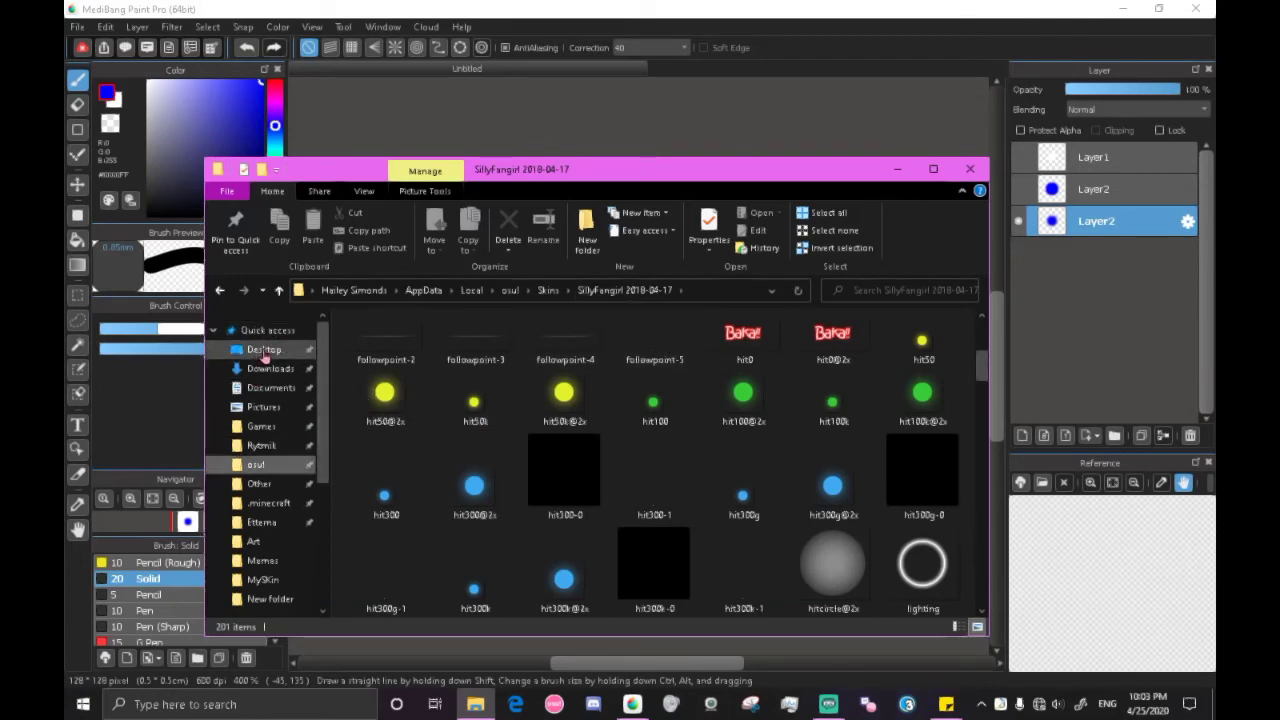
# Open the Desktop in a new window and move cursor@2x and cursortrail@2x into the SillyFangirl folder
pyautogui.rightClick(263, 353)
pyautogui.click(150, 366)
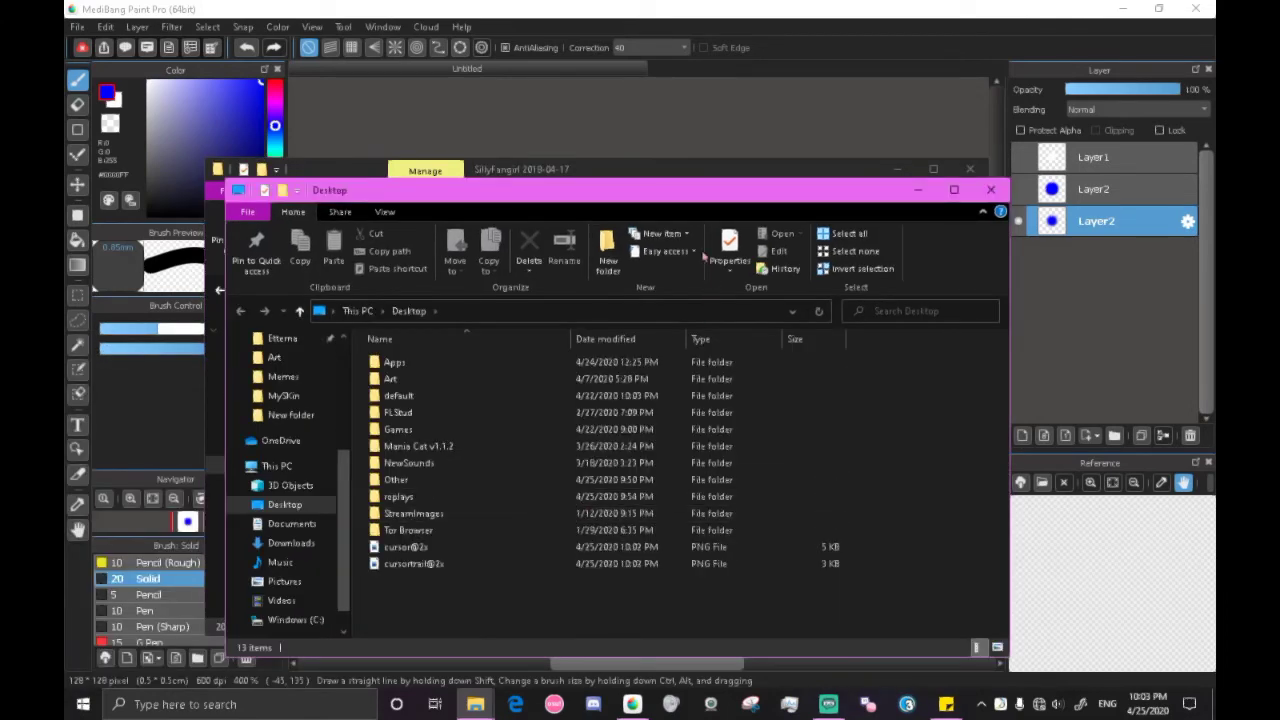
pyautogui.moveTo(675, 193); pyautogui.dragTo(1130, 40)
pyautogui.click(842, 370)
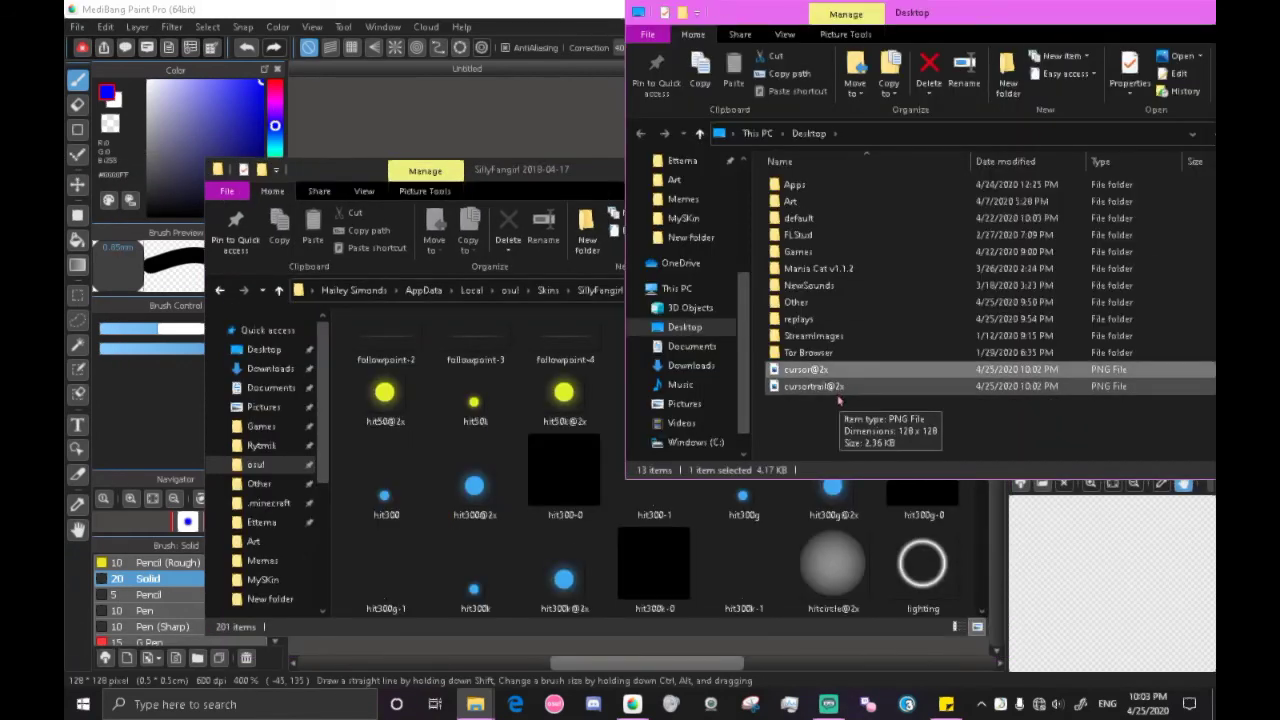
pyautogui.keyDown('ctrl'); pyautogui.click(853, 386); pyautogui.keyUp('ctrl')
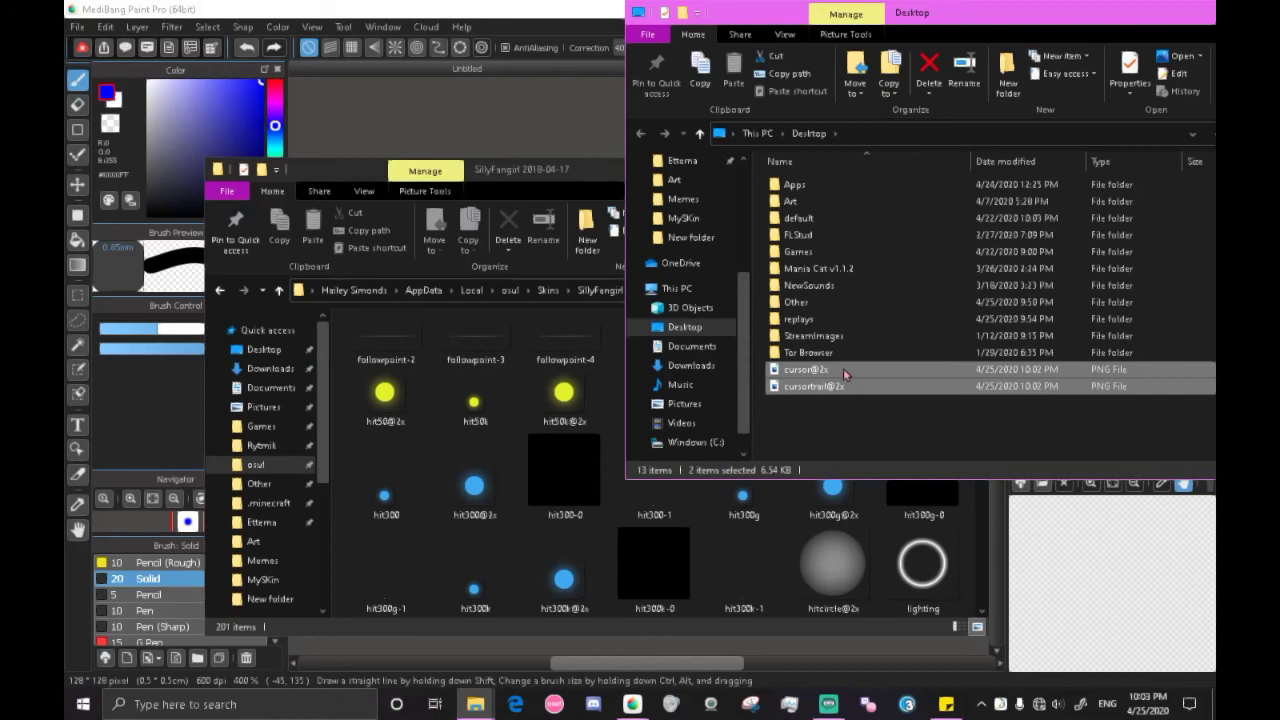
pyautogui.moveTo(843, 368); pyautogui.dragTo(580, 510)
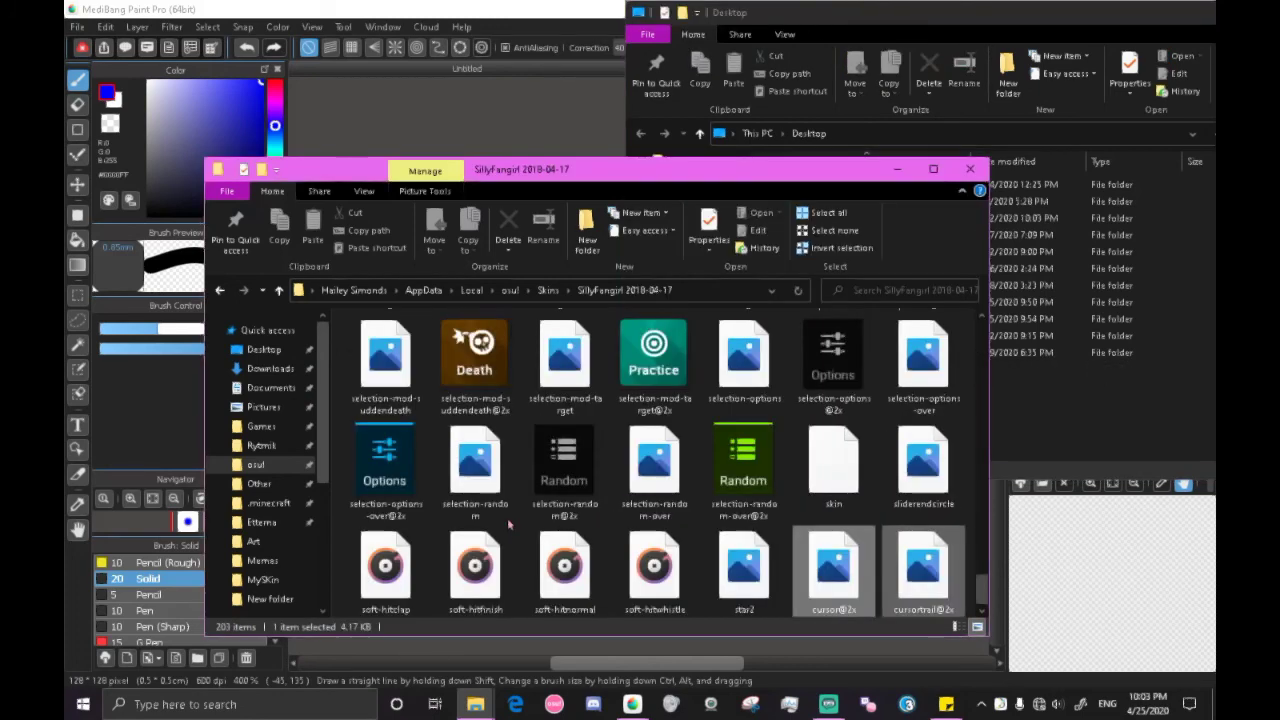
# Check the SillyFangirl folder contents, then close it and minimise the Desktop window
pyautogui.scroll(3, 618, 521)
pyautogui.scroll(15, 618, 521)
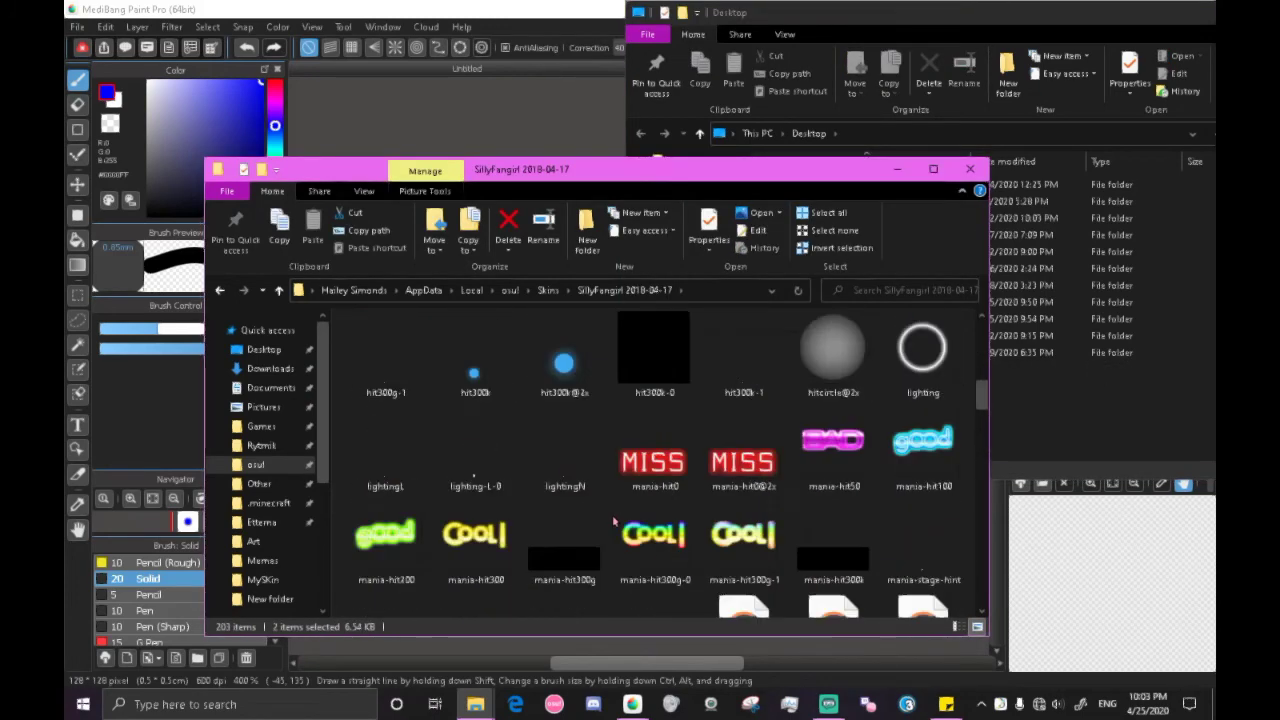
pyautogui.scroll(-10, 614, 518)
pyautogui.scroll(10, 600, 530)
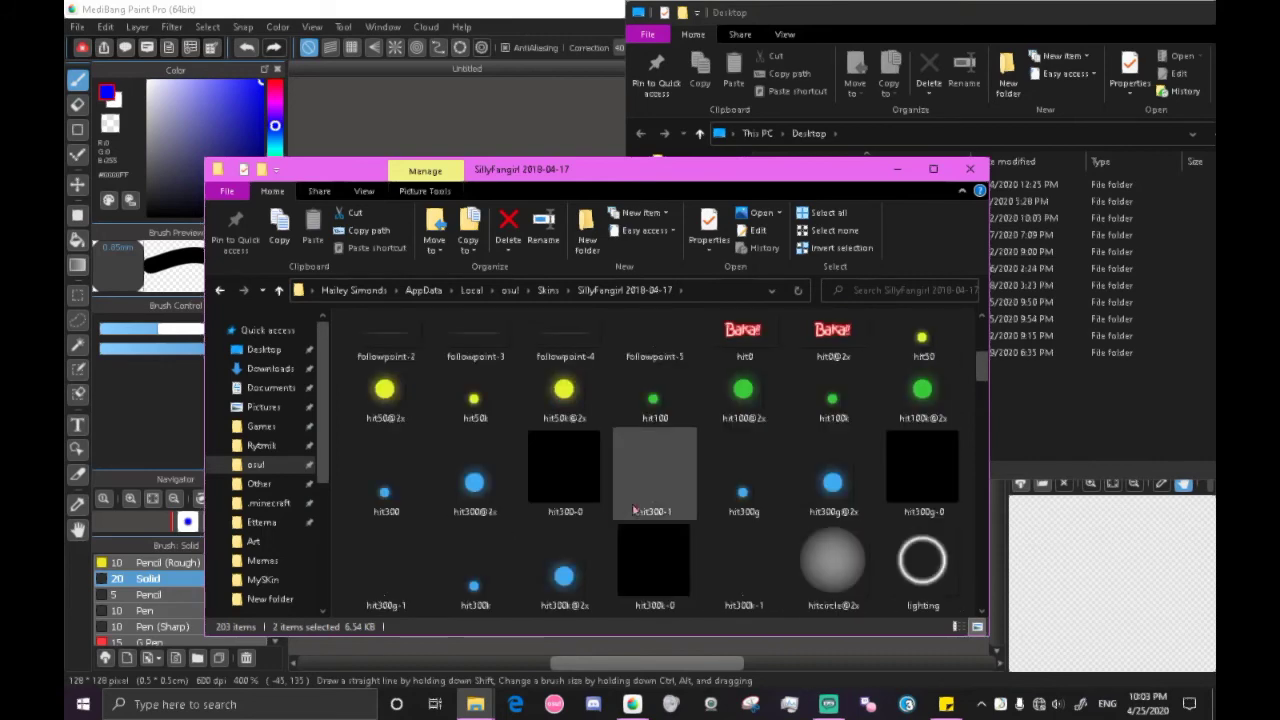
pyautogui.scroll(-1, 641, 520)
pyautogui.scroll(-5, 641, 520)
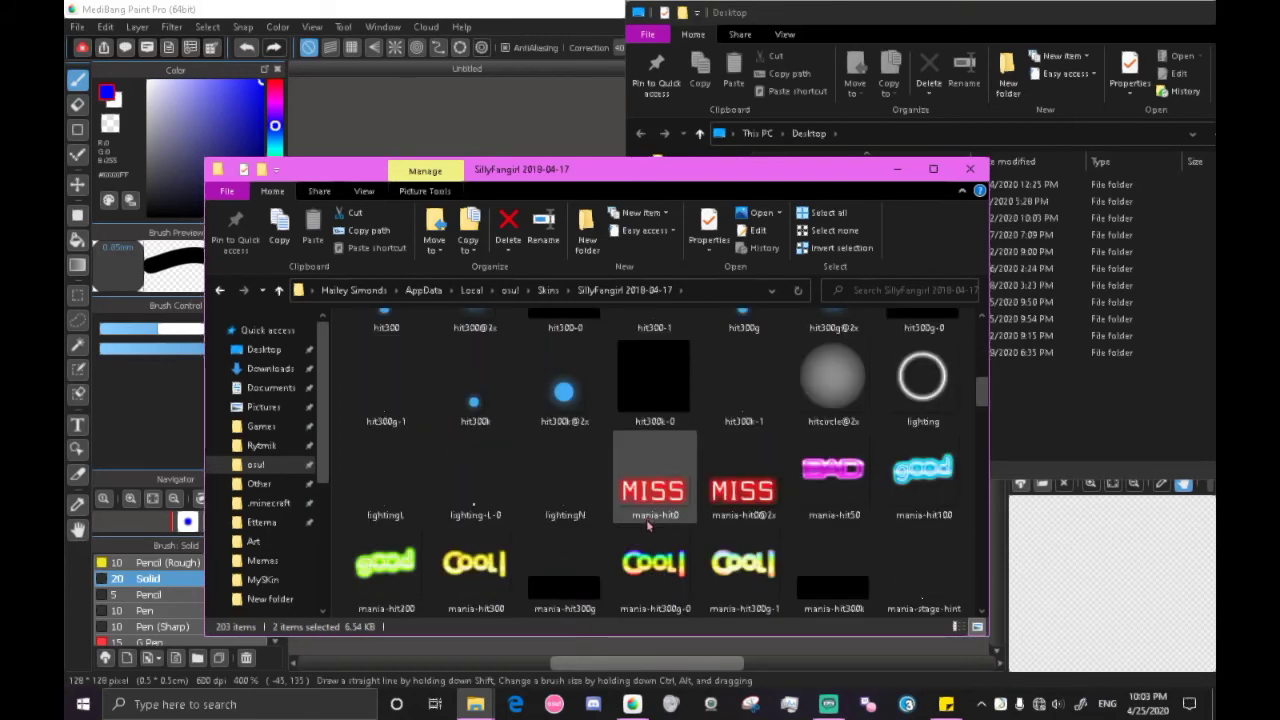
pyautogui.scroll(-3, 648, 527)
pyautogui.scroll(9, 680, 524)
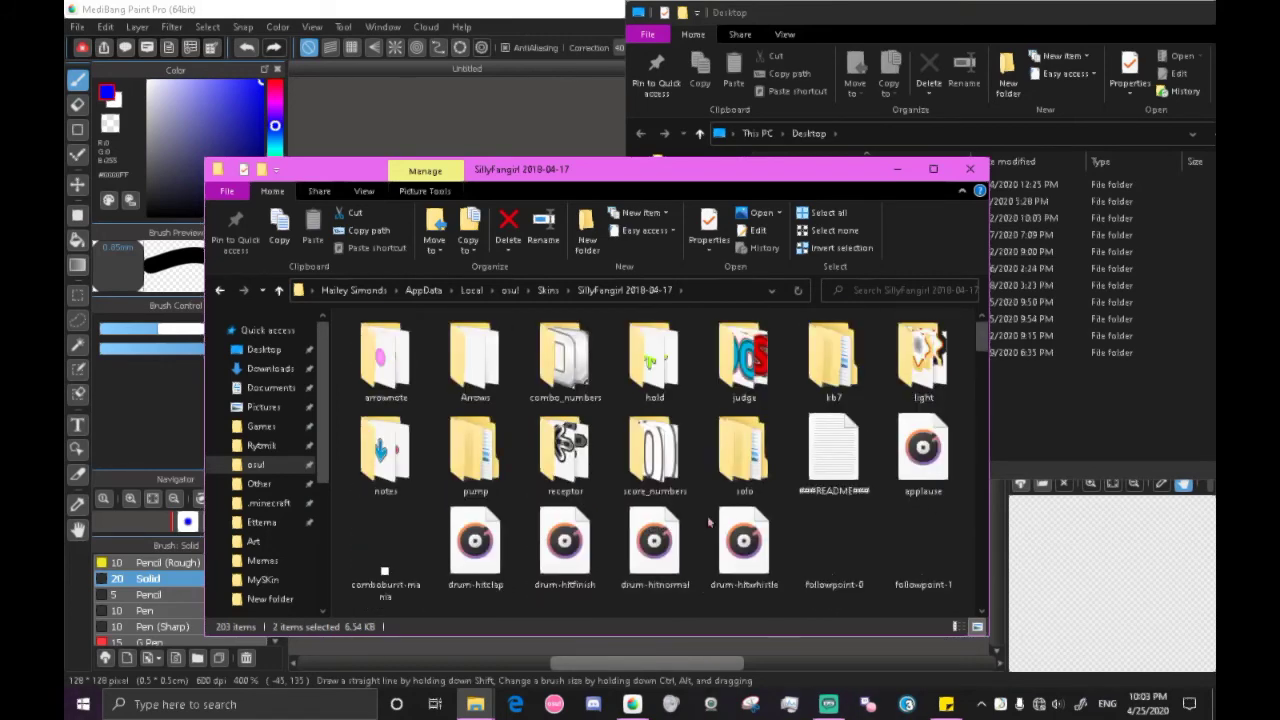
pyautogui.scroll(-1, 706, 512)
pyautogui.scroll(-2, 640, 528)
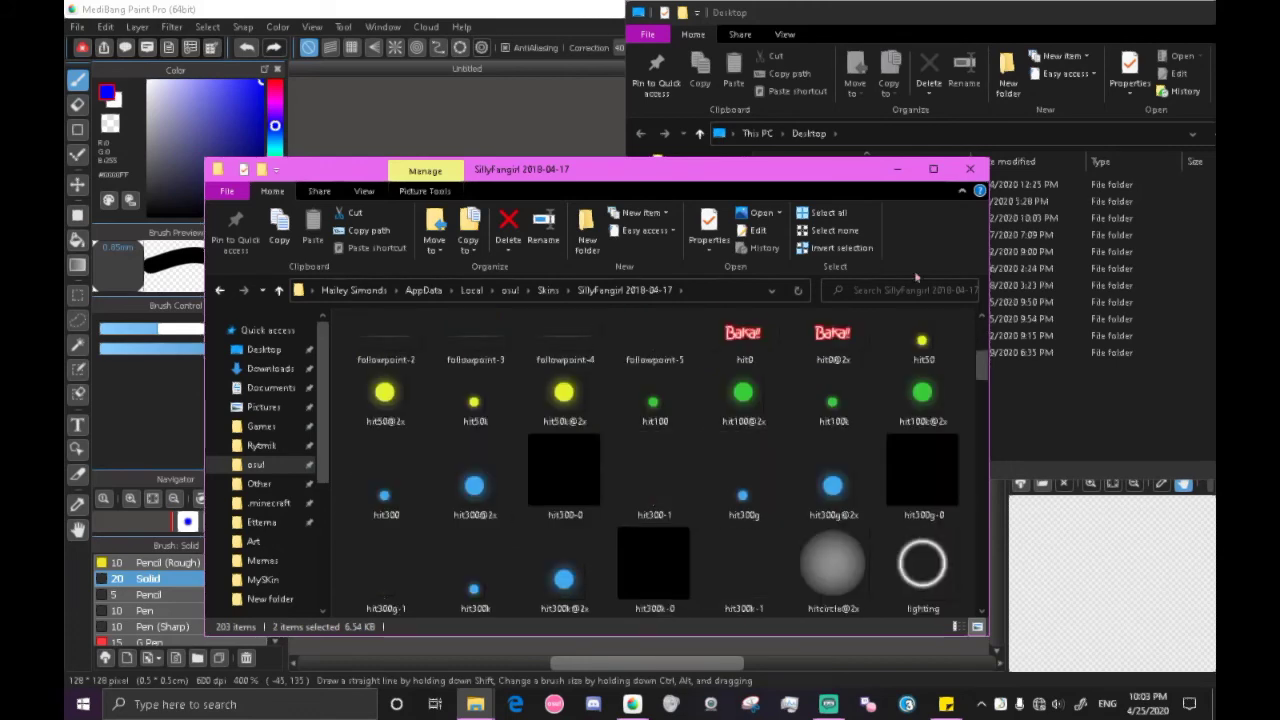
pyautogui.click(969, 170)
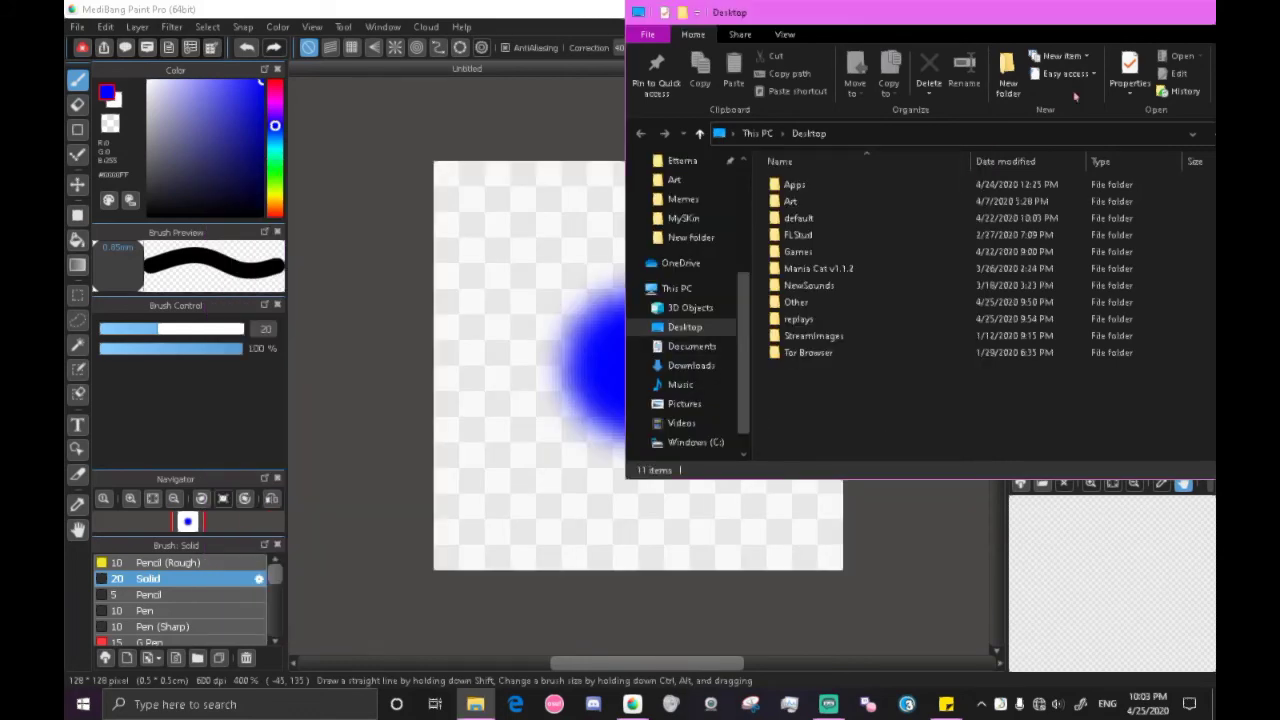
pyautogui.click(1122, 28)
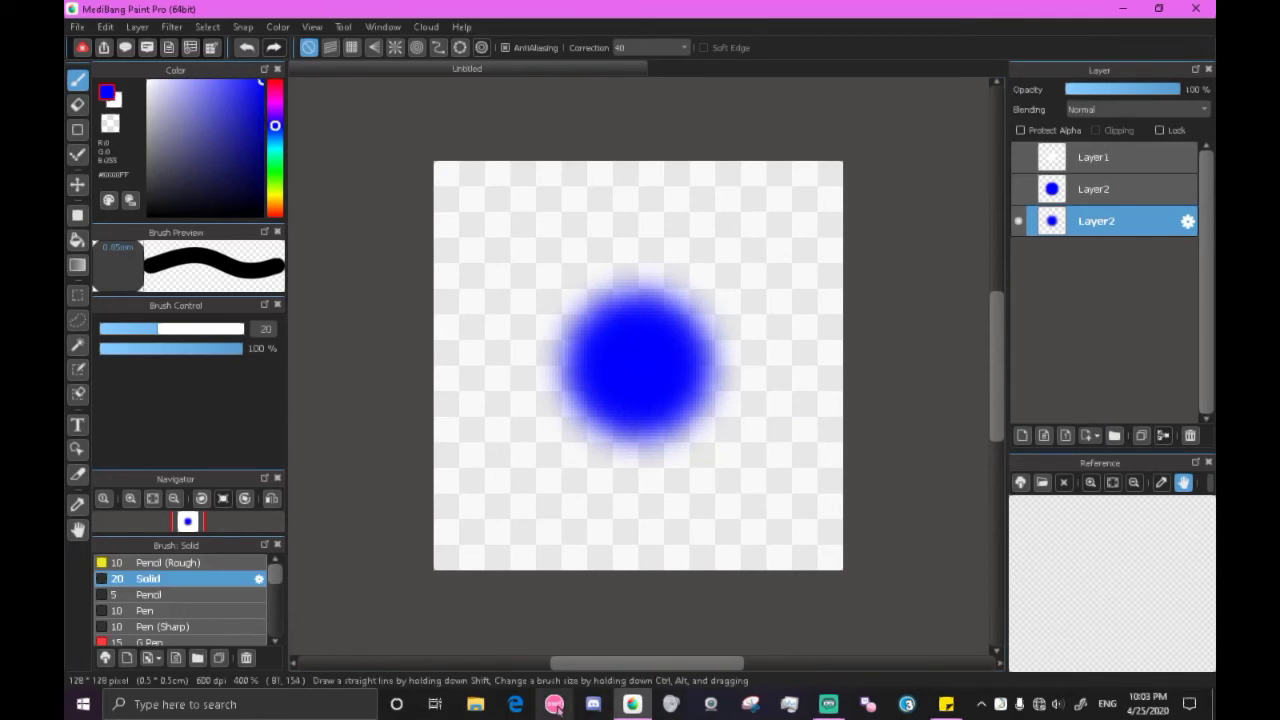
# In osu!'s skin settings, set SillyFangirl 2018-04-17 as the current skin
pyautogui.click(557, 707)
pyautogui.click(677, 446)
pyautogui.click(766, 417)
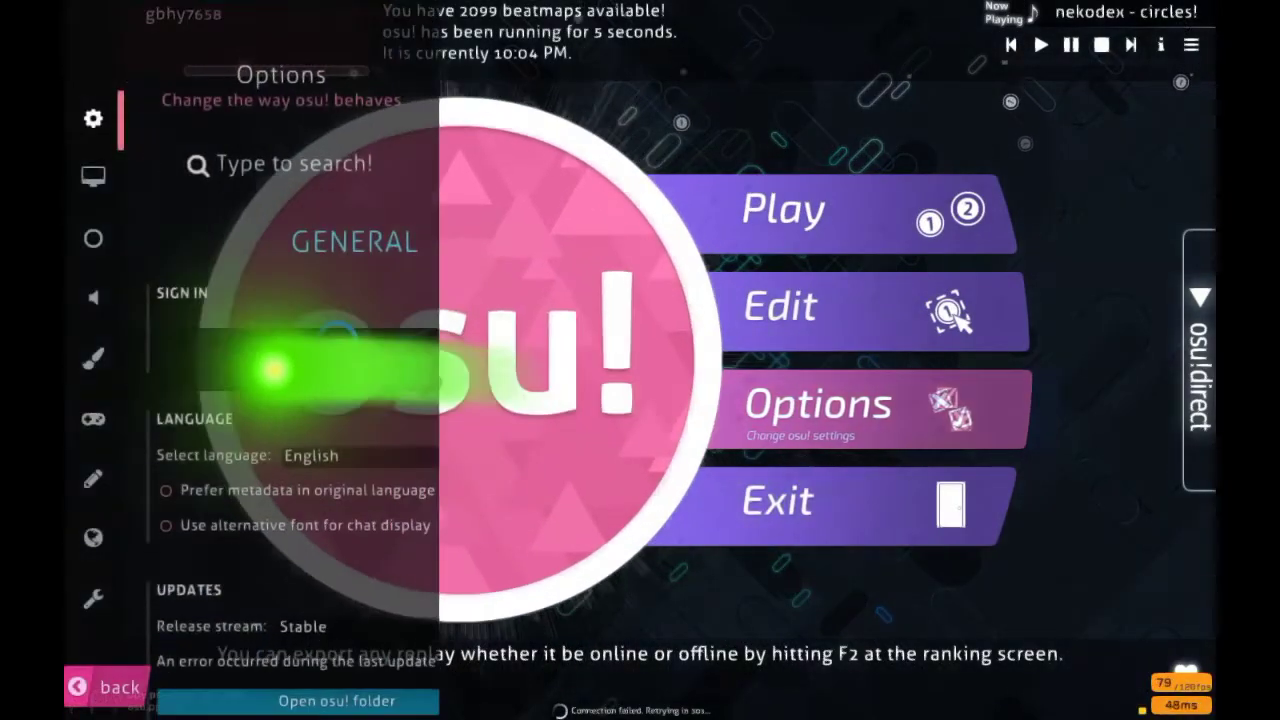
pyautogui.click(90, 355)
pyautogui.click(405, 424)
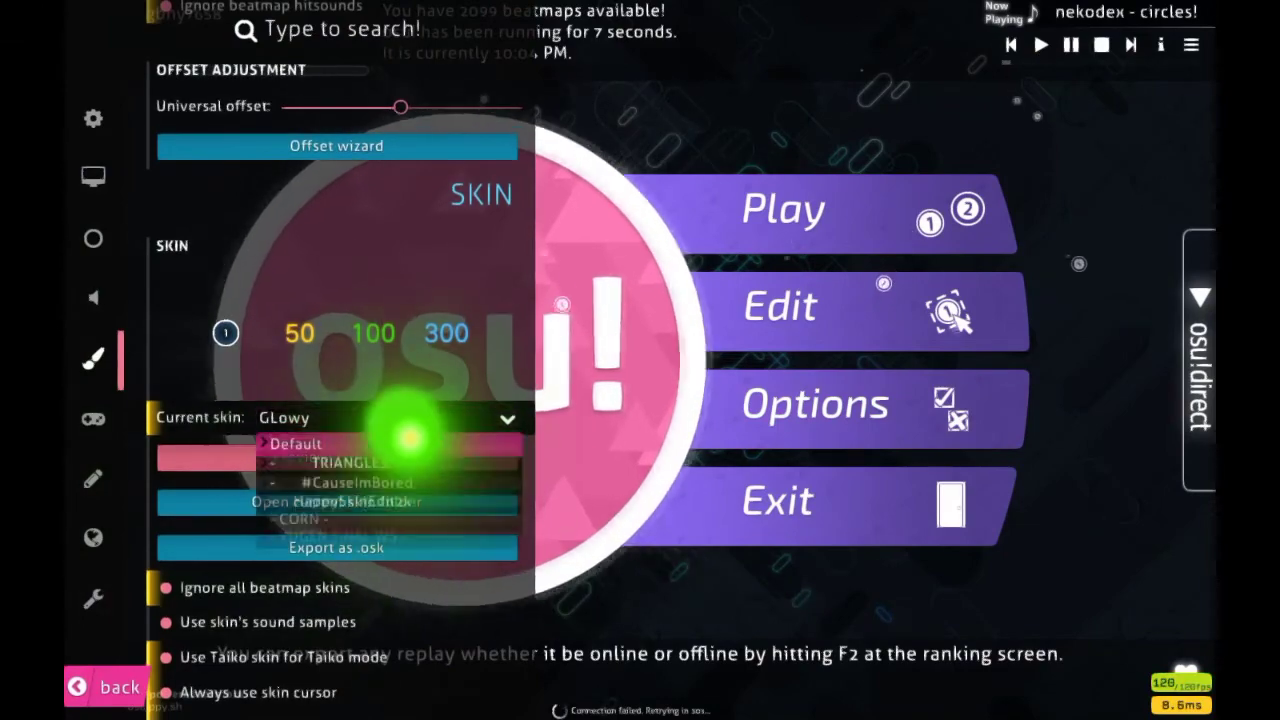
pyautogui.click(414, 608)
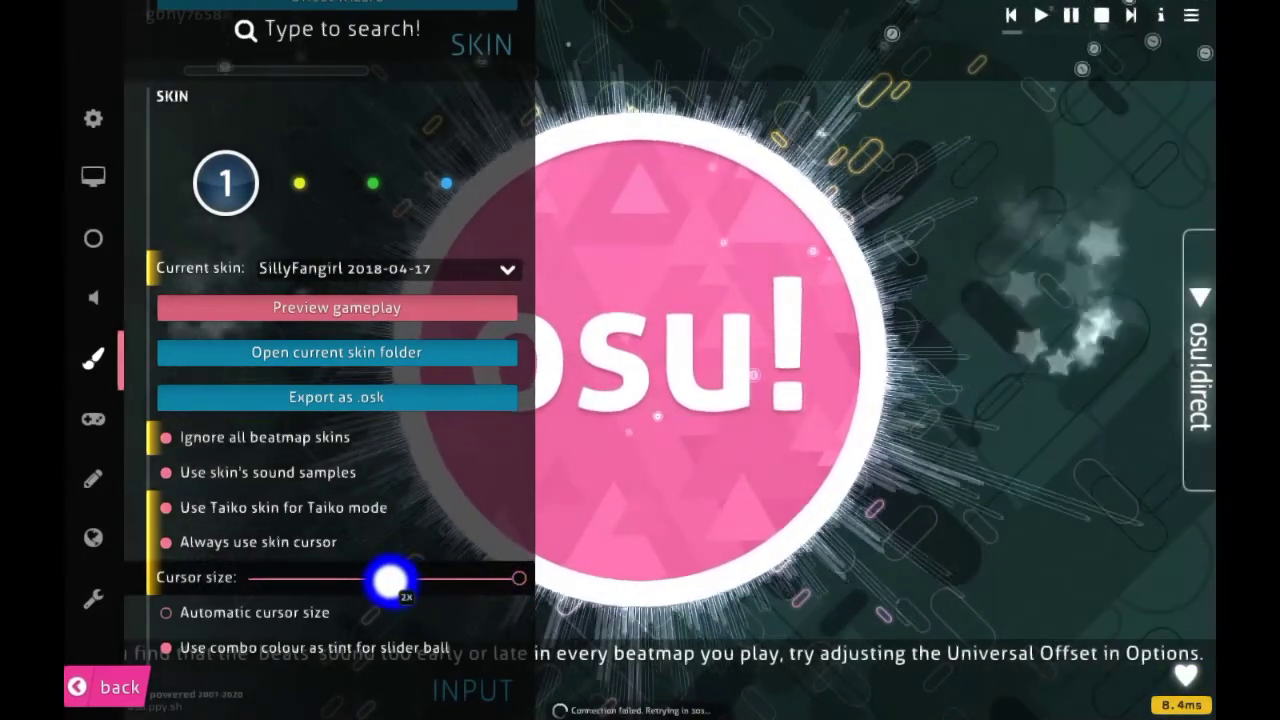
# Reduce the cursor size and request a gameplay preview of the skin
pyautogui.click(388, 581)
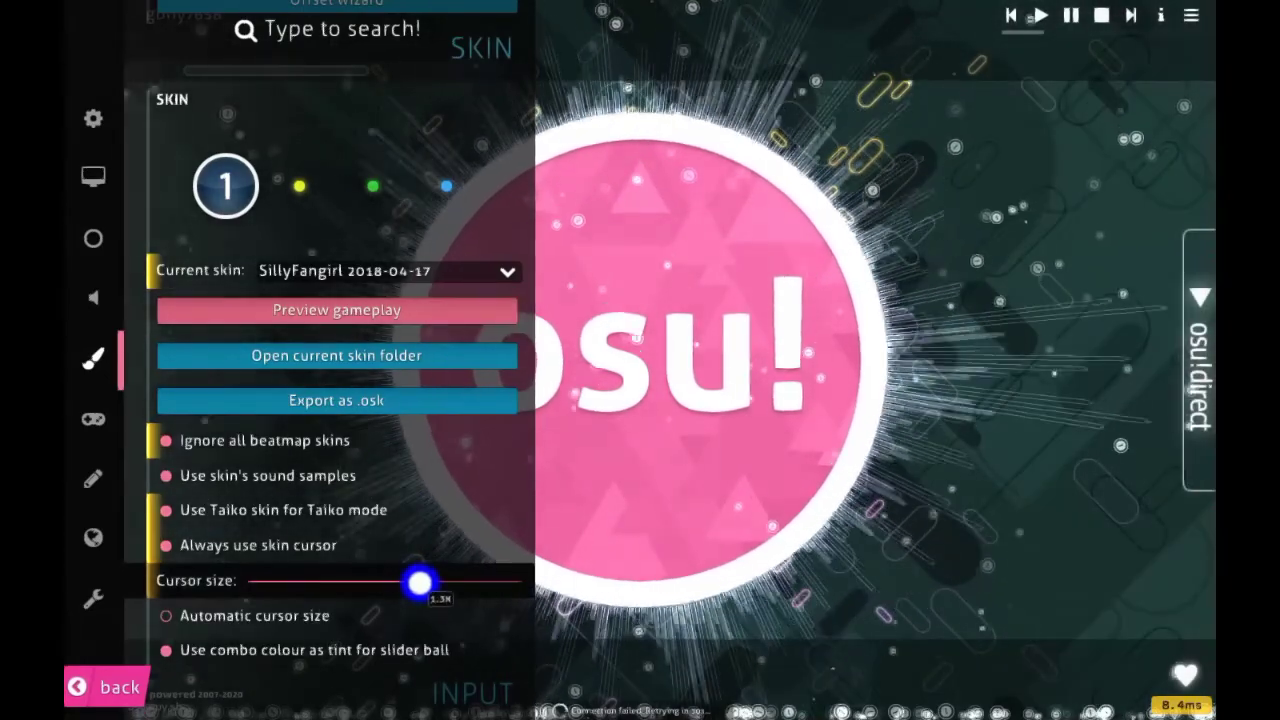
pyautogui.moveTo(419, 582)
pyautogui.mouseDown()
pyautogui.moveTo(437, 586)
pyautogui.moveTo(426, 586)
pyautogui.mouseUp()
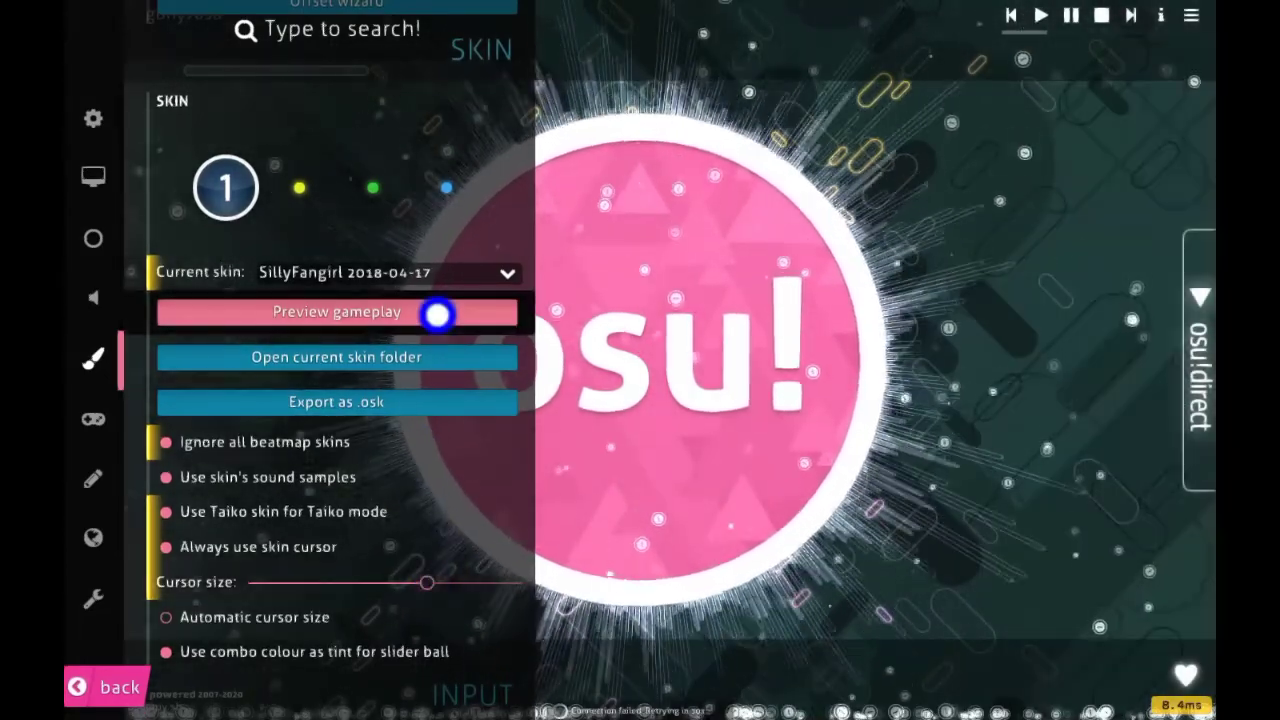
pyautogui.click(437, 315)
# Confirm and watch the gameplay preview, then return to osu!'s main menu
pyautogui.click(637, 166)
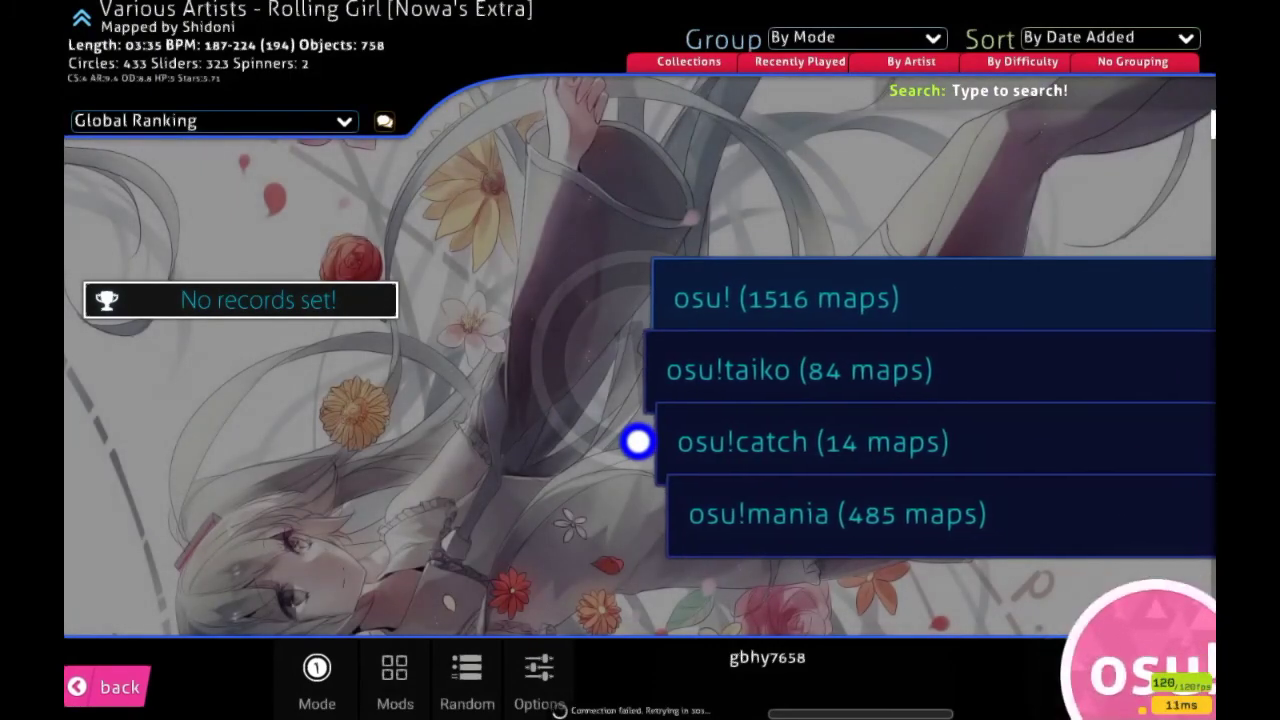
pyautogui.press('Escape')
pyautogui.click(714, 509)
pyautogui.click(791, 506)
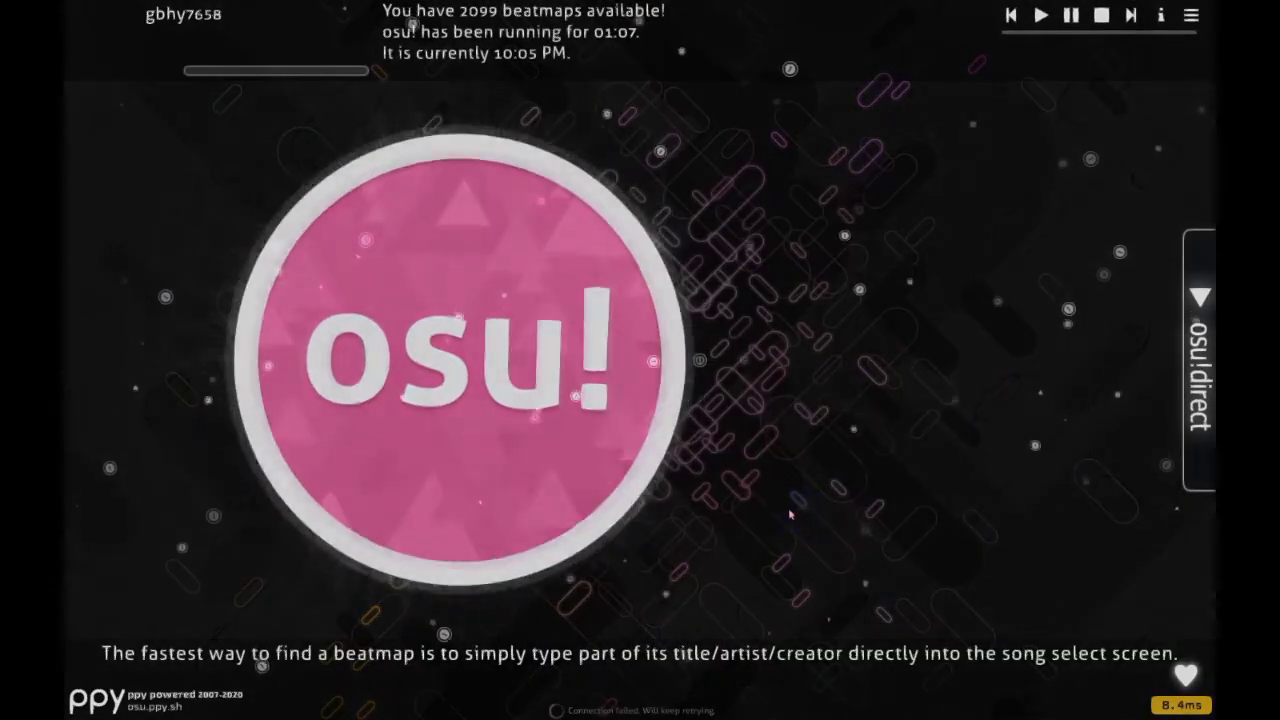